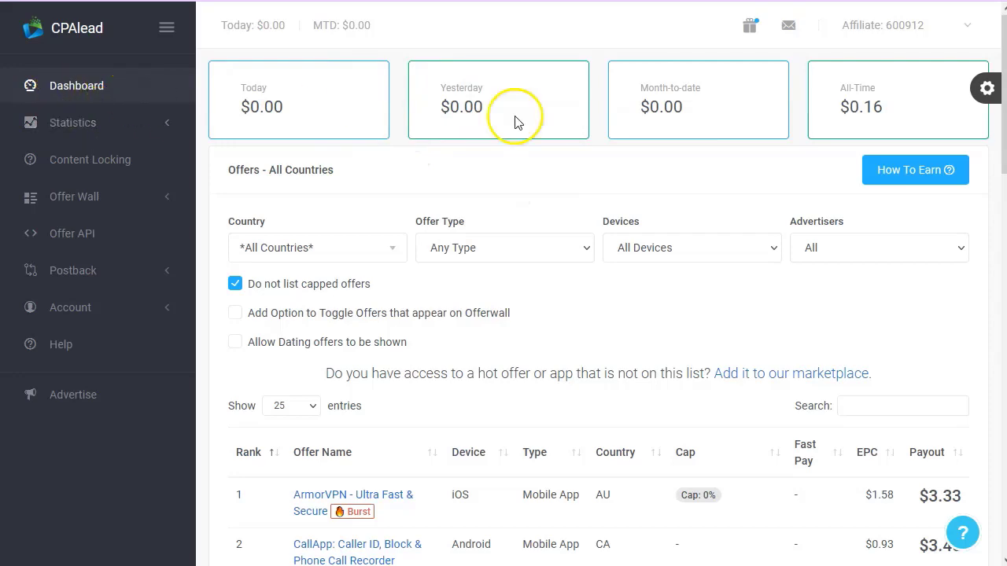
Look through the offers for all countries and filter them to the Email Submits & Surveys offer type.
scroll(564, 306, "down", 5)
scroll(508, 350, "down", 4)
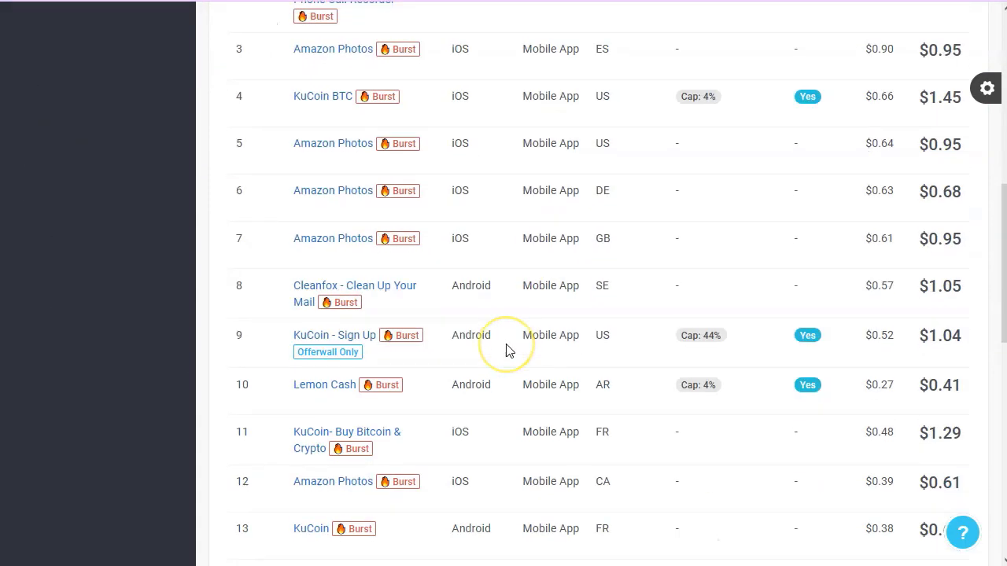
scroll(509, 349, "up", 2)
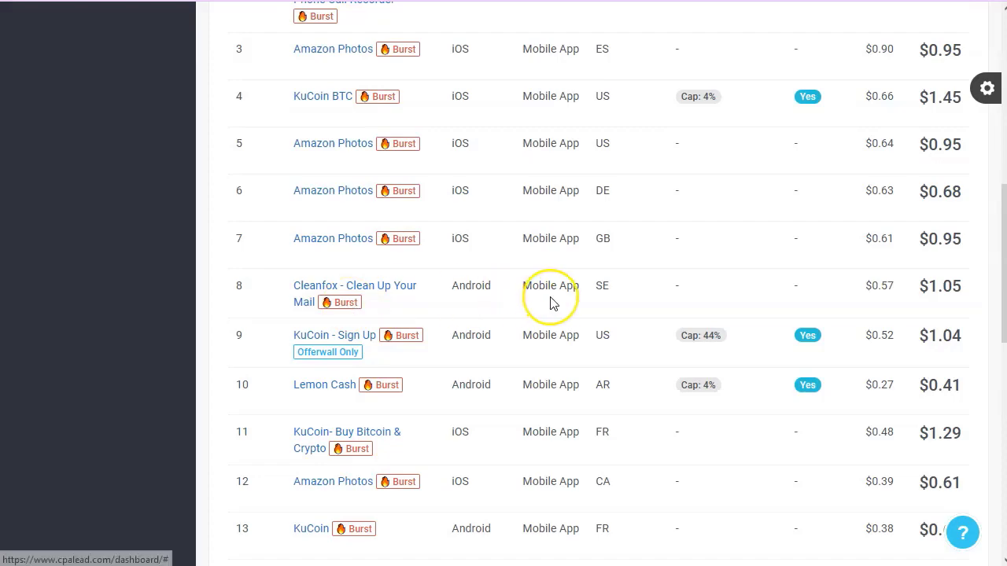
scroll(551, 301, "up", 7)
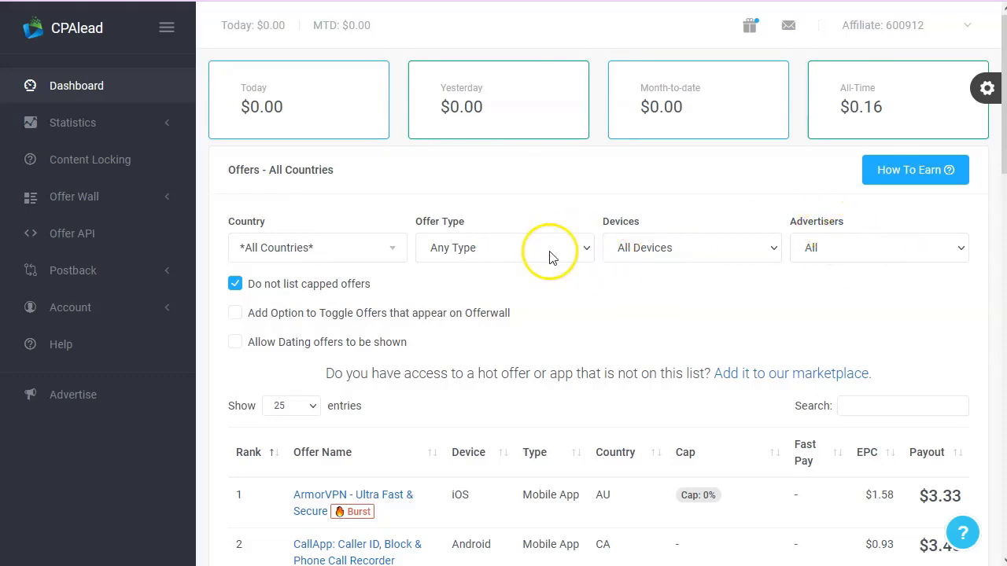
left_click(526, 251)
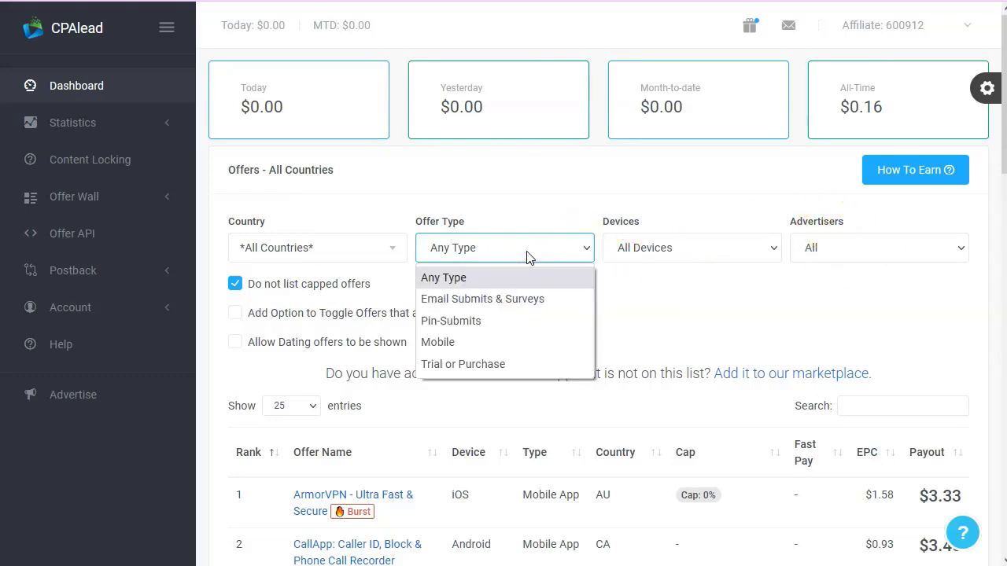
left_click(507, 305)
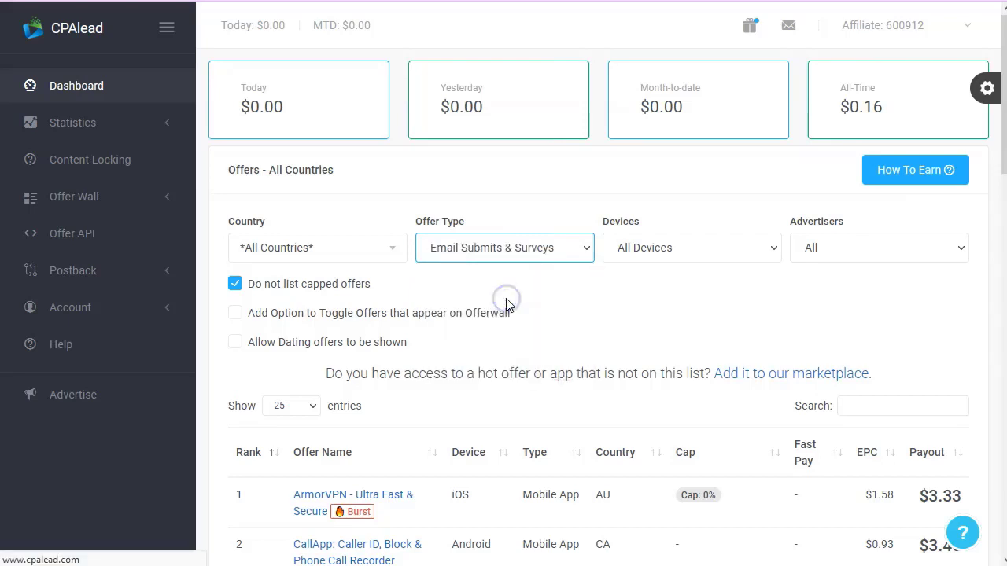
Review the survey offers and narrow the offer list to the country United States.
scroll(371, 380, "down", 2)
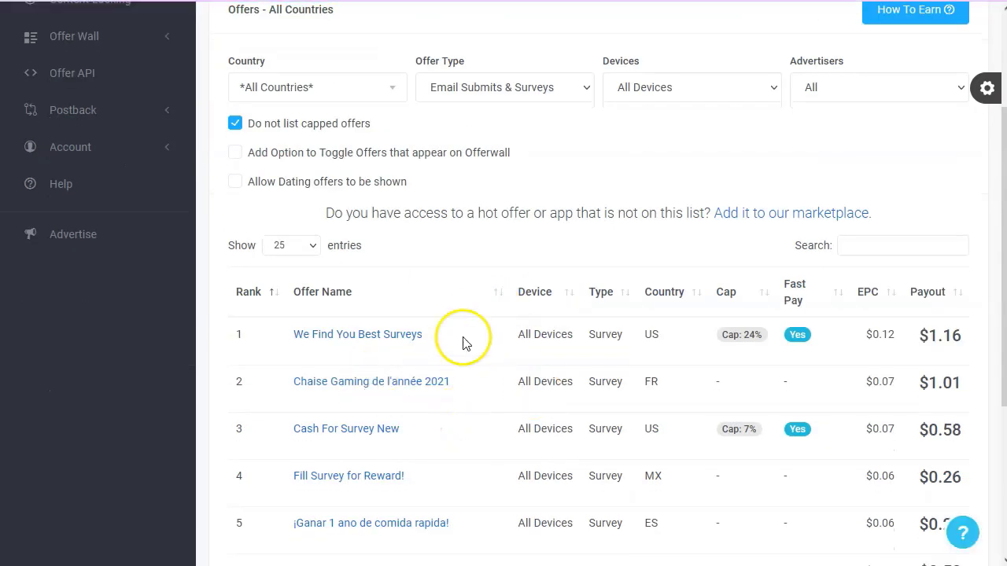
scroll(462, 346, "down", 1)
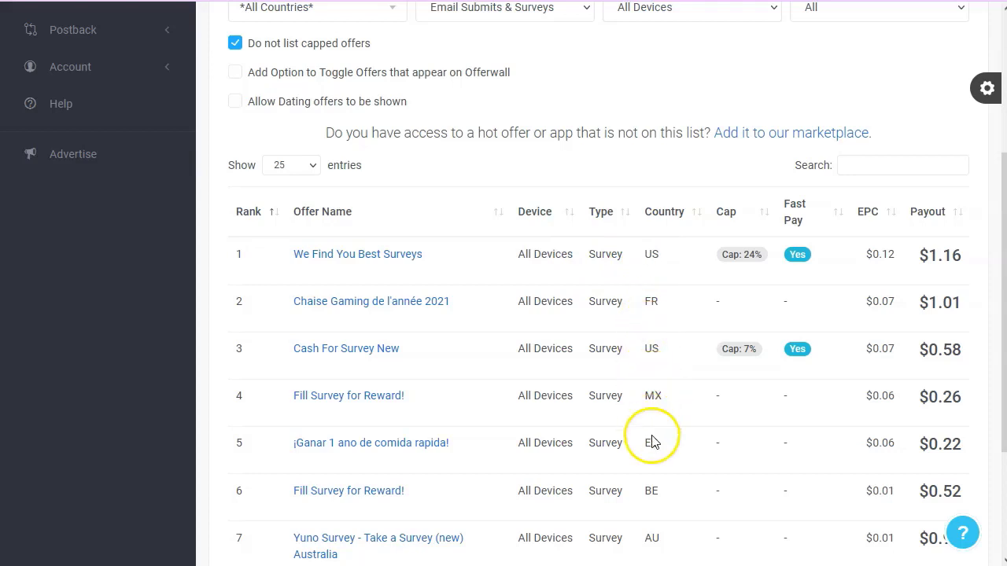
scroll(648, 449, "down", 2)
scroll(333, 169, "up", 4)
left_click(332, 165)
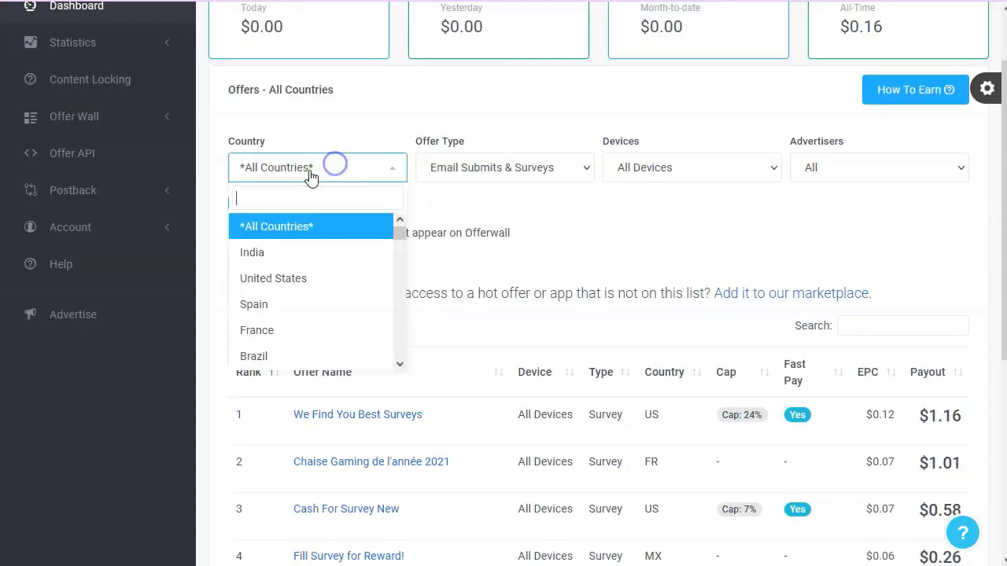
left_click(307, 278)
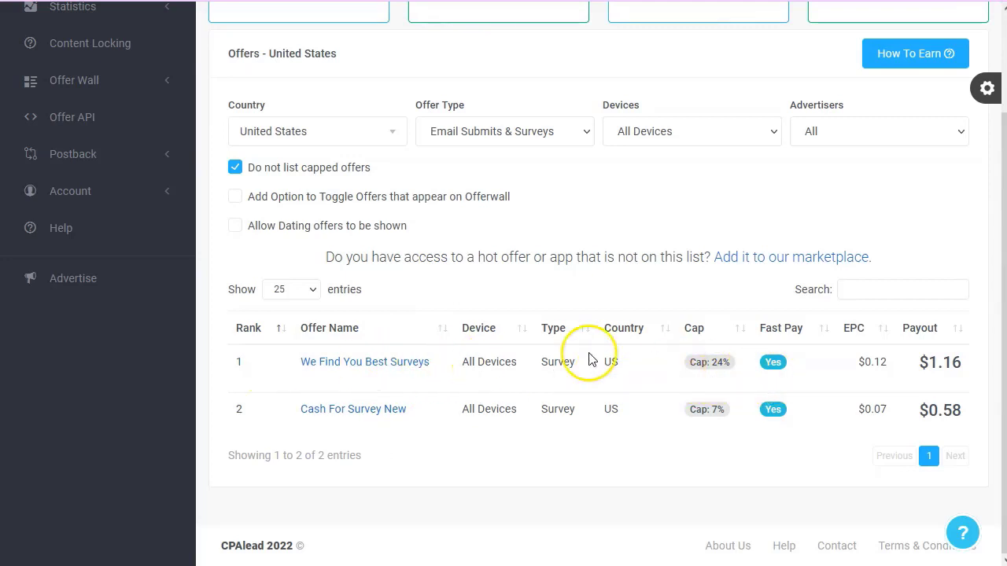
Open the We Find You Best Surveys offer and copy its affiliate link.
left_click(395, 363)
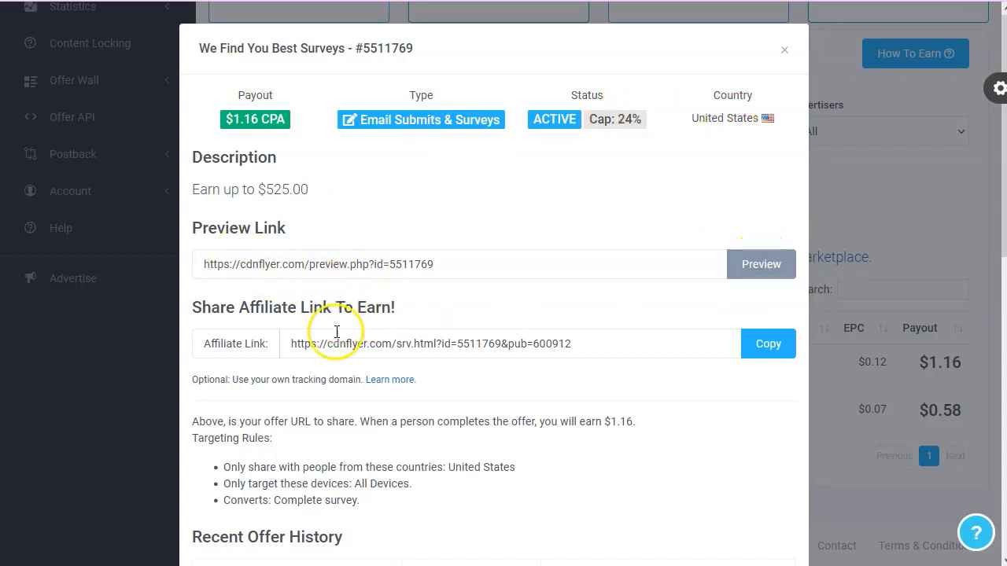
left_click_drag(296, 343, 590, 333)
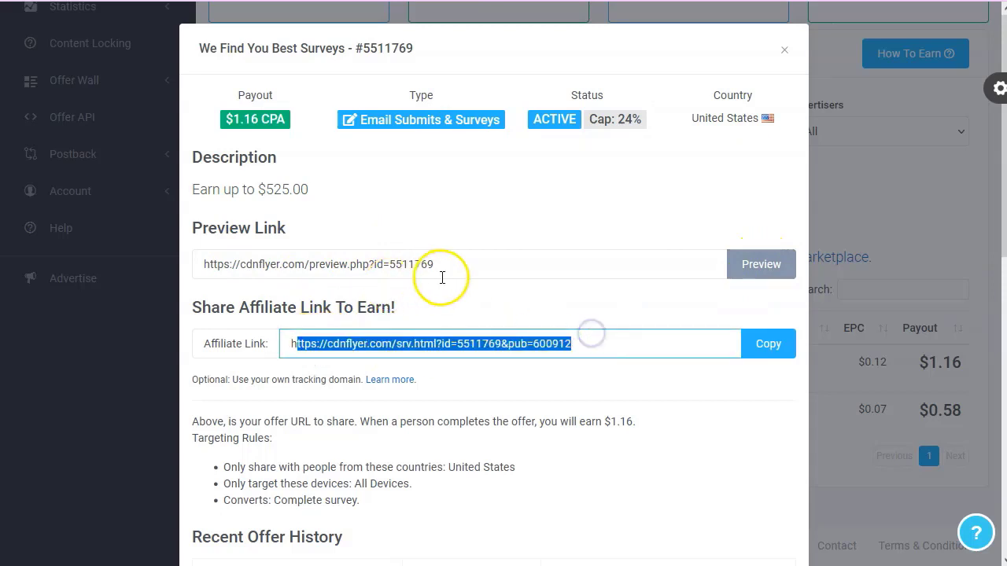
left_click_drag(439, 265, 210, 264)
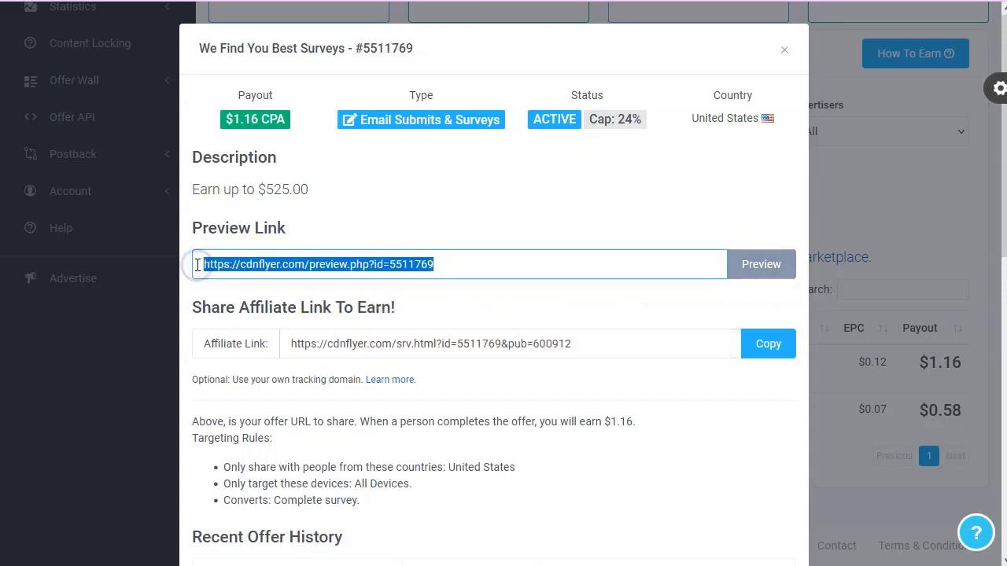
left_click_drag(570, 350, 305, 344)
left_click(470, 382)
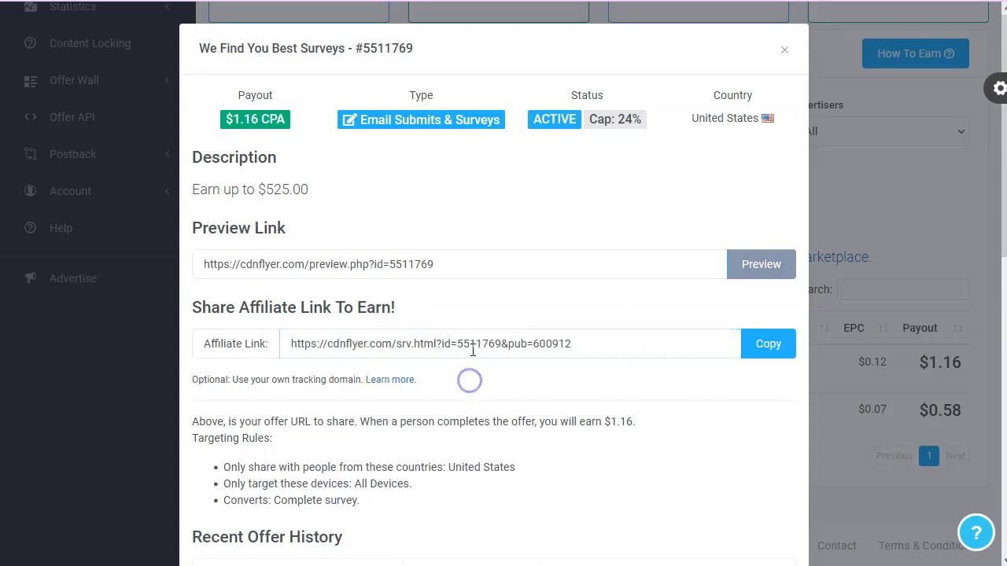
left_click(767, 346)
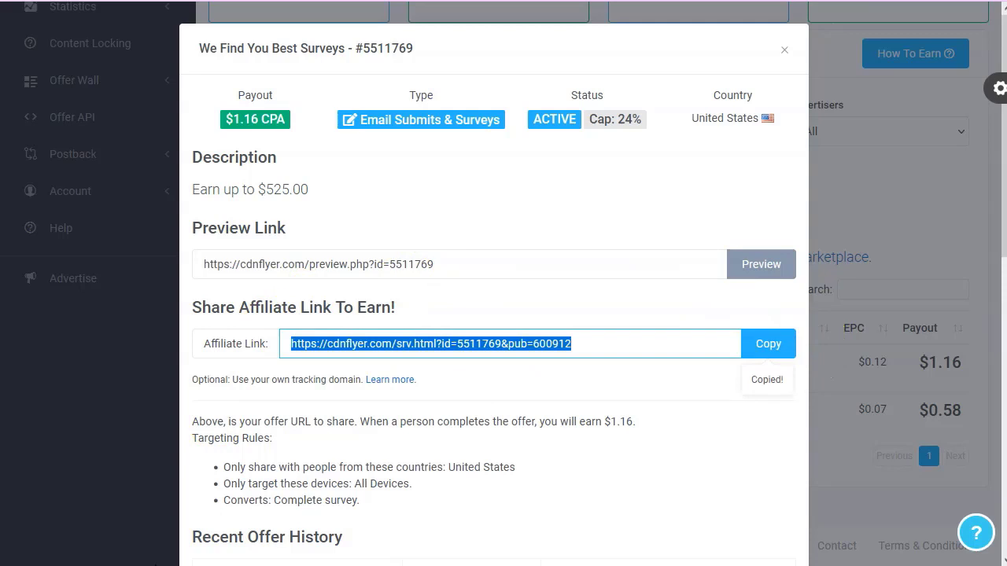
Switch to the Notepad++ notes and paste the affiliate link on a new line beneath Paso 1, with blank lines around it.
mouse_move(155, 564)
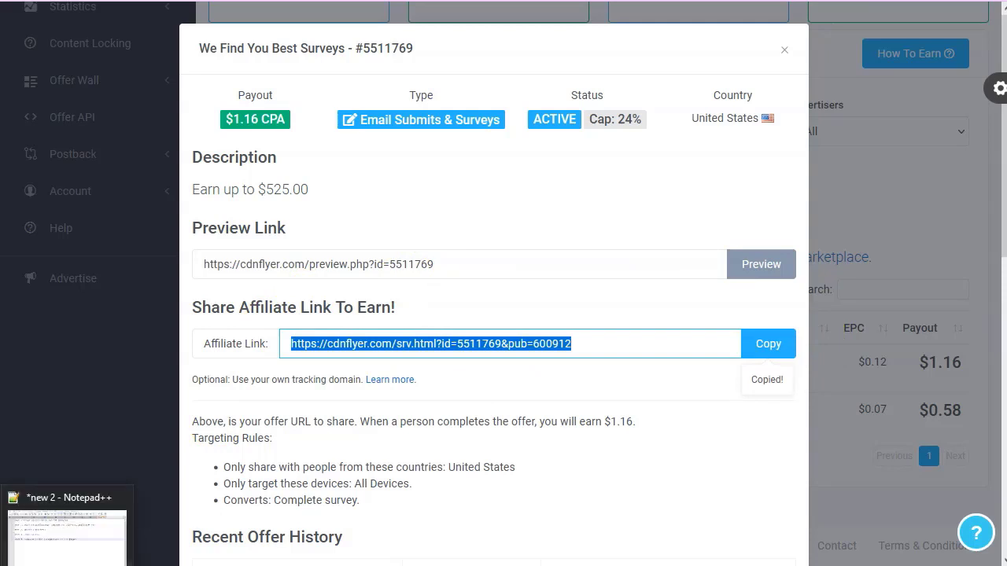
left_click(67, 535)
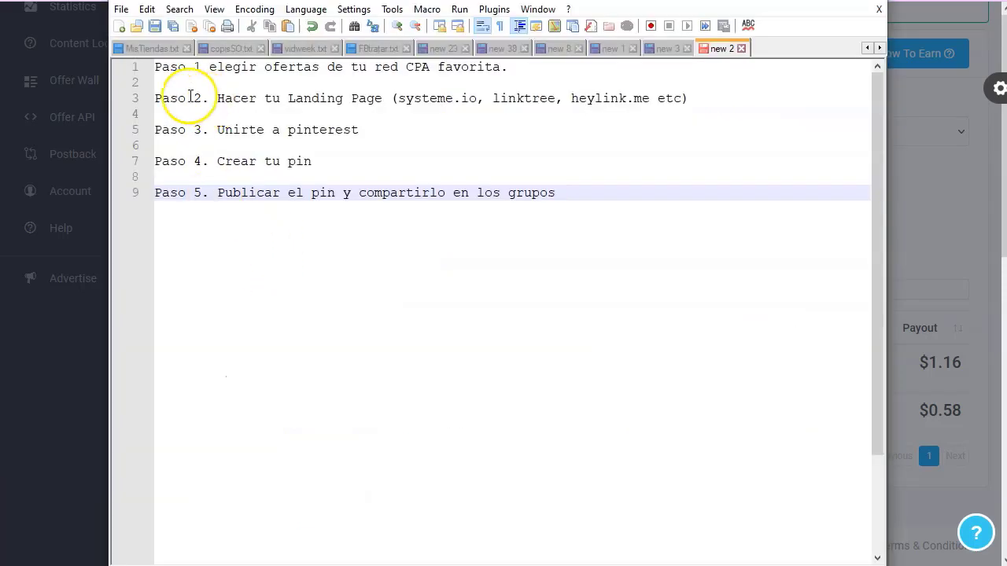
left_click(522, 73)
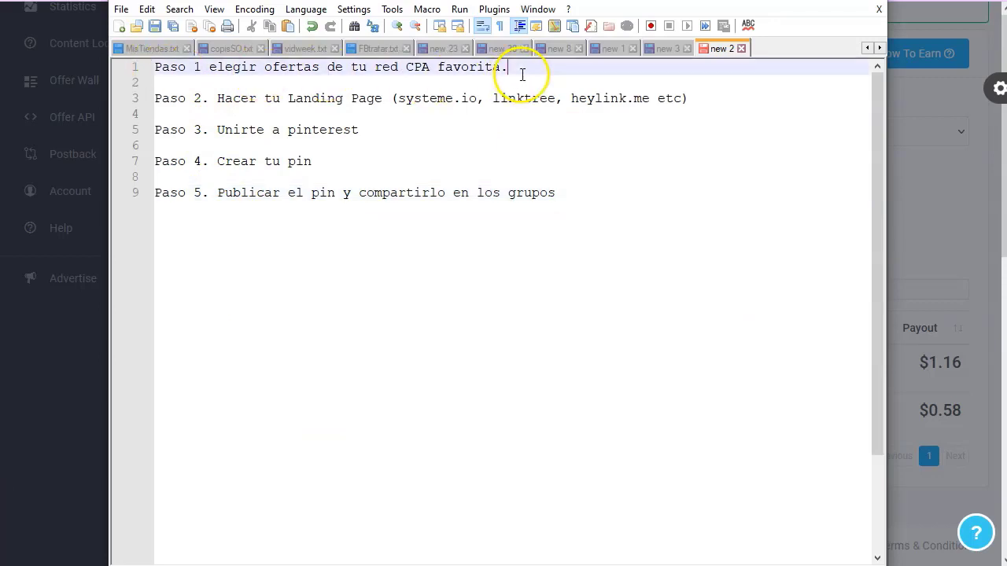
key("Return")
key("Return")
key("Up")
key("Return")
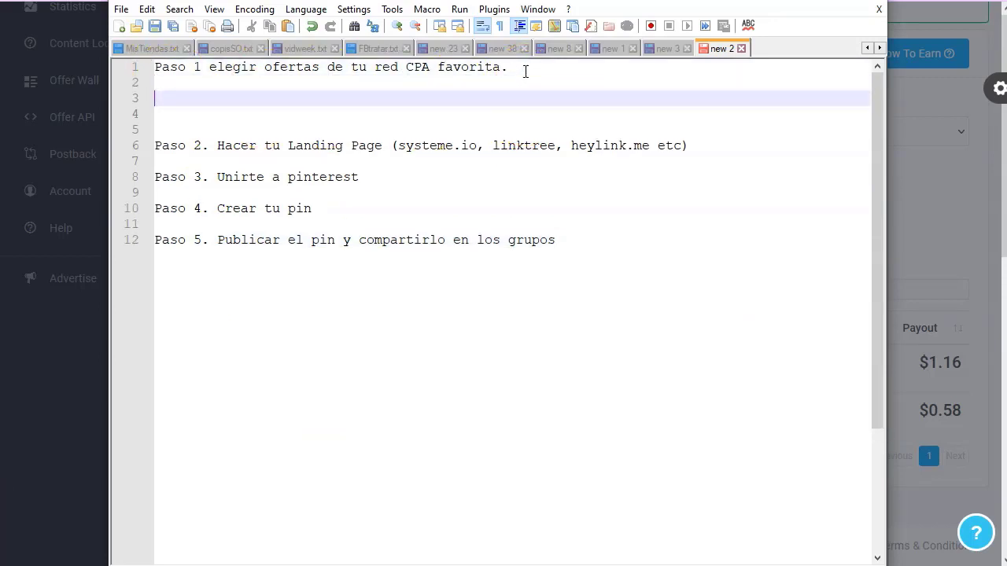
key("ctrl+v")
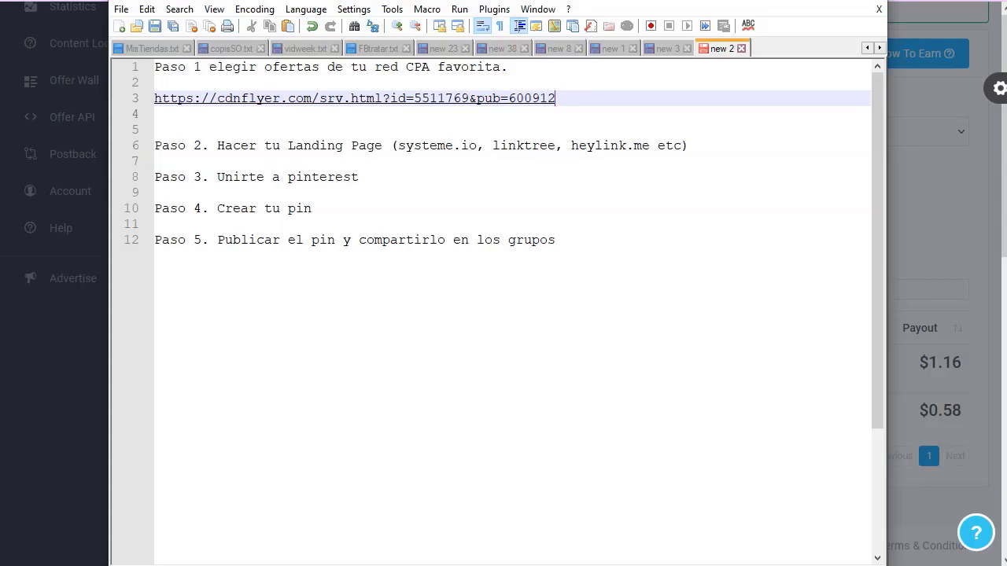
Copy the offer title "We Find You Best Surveys" from CPAlead into the Notepad++ notes, directly above the affiliate link.
key("alt+Tab")
scroll(407, 357, "down", 1)
scroll(404, 363, "up", 1)
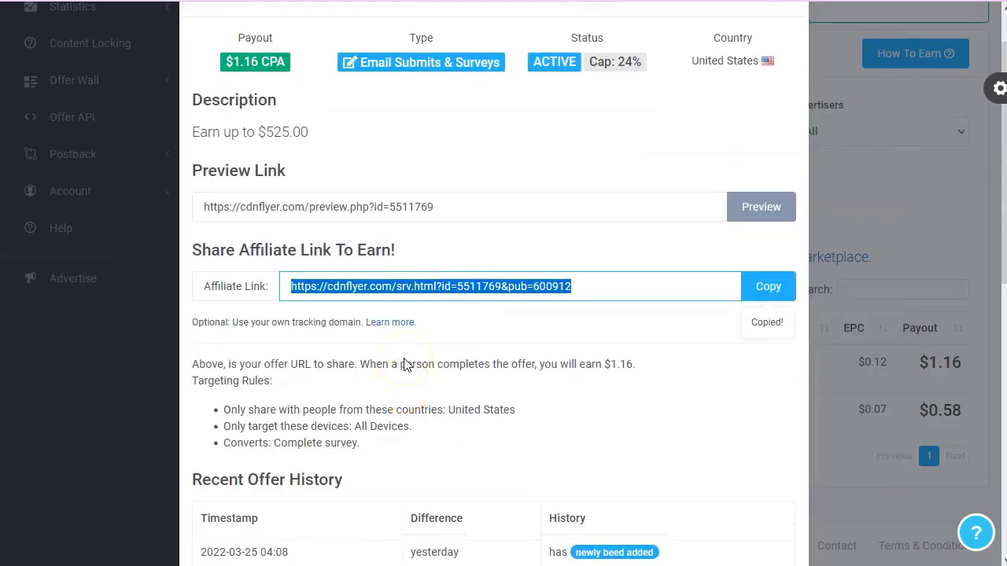
left_click(219, 51)
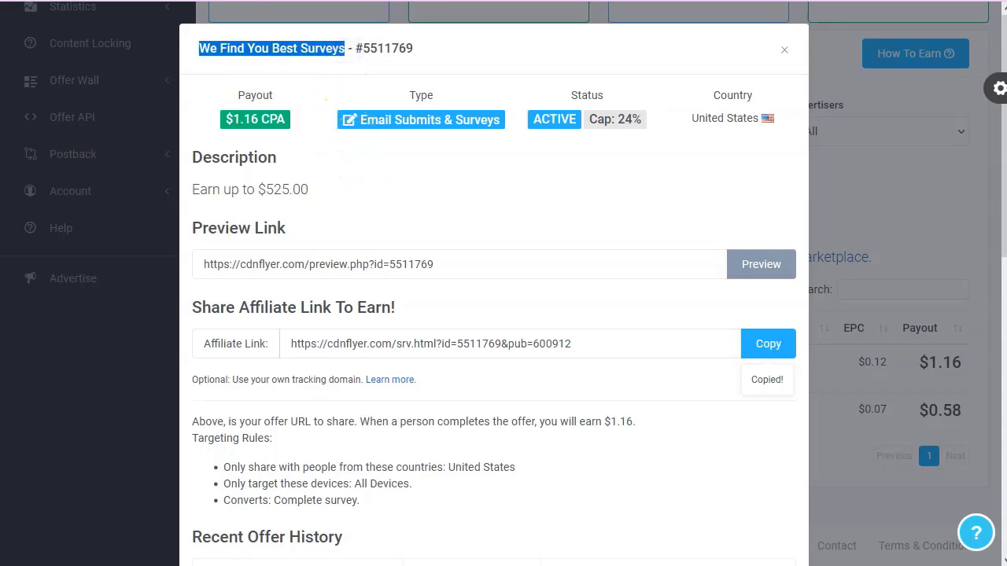
key("alt+Tab")
left_click(355, 86)
key("ctrl+v")
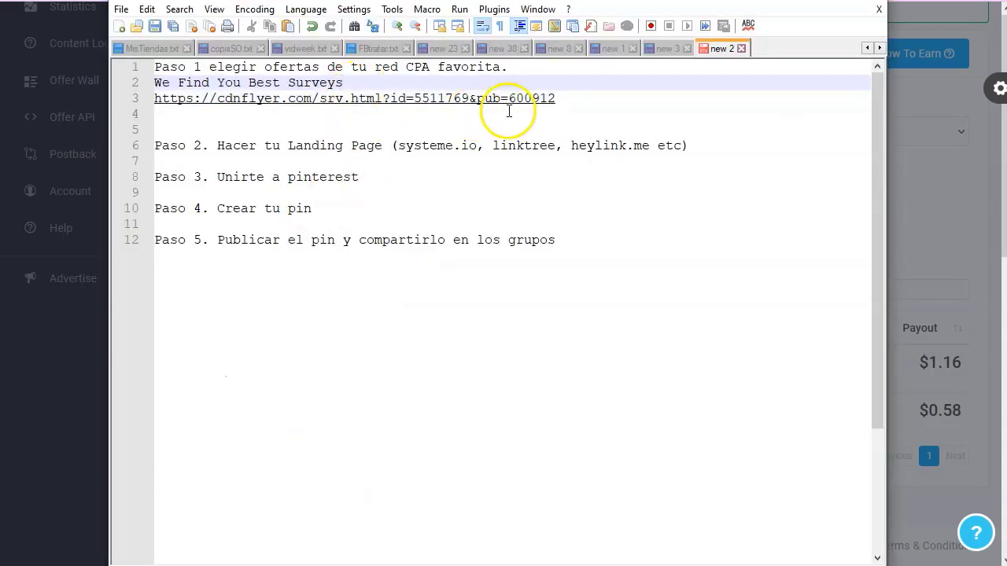
Open the offer's preview page and copy its headline "Earn up to $525.00!" into the Notepad++ notes below the offer title.
key("alt+Tab")
left_click(760, 262)
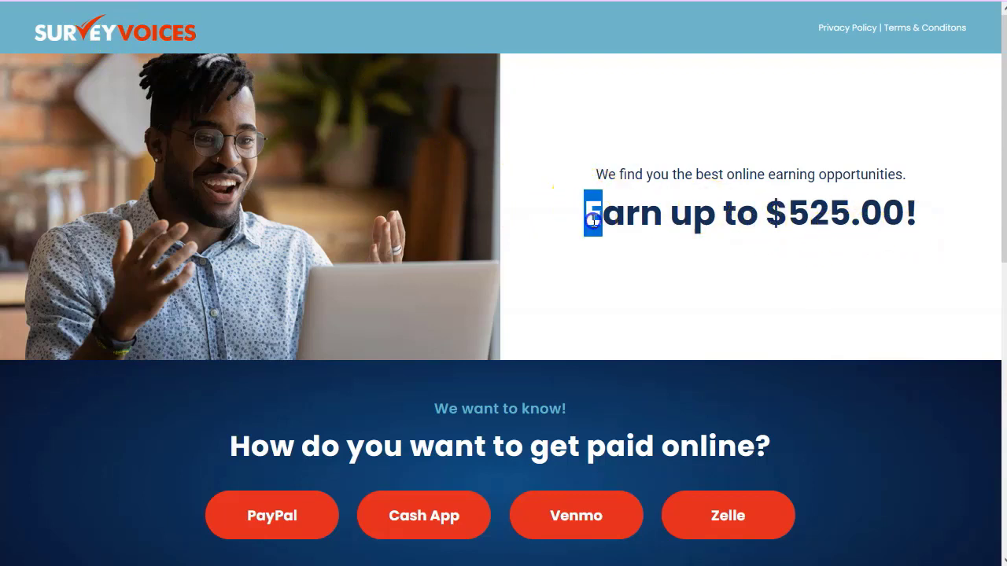
left_click_drag(593, 220, 911, 222)
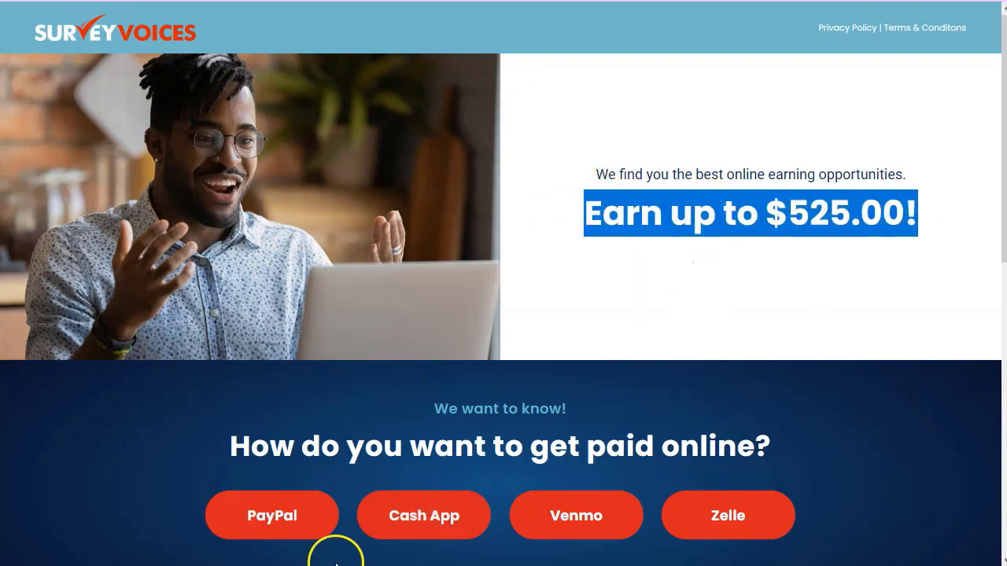
key("alt+Tab")
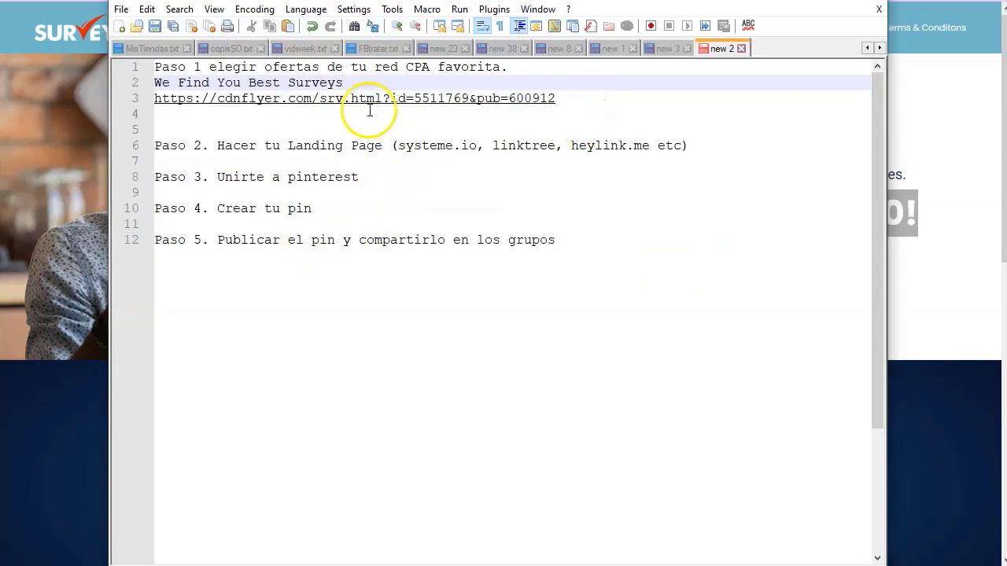
key("Return")
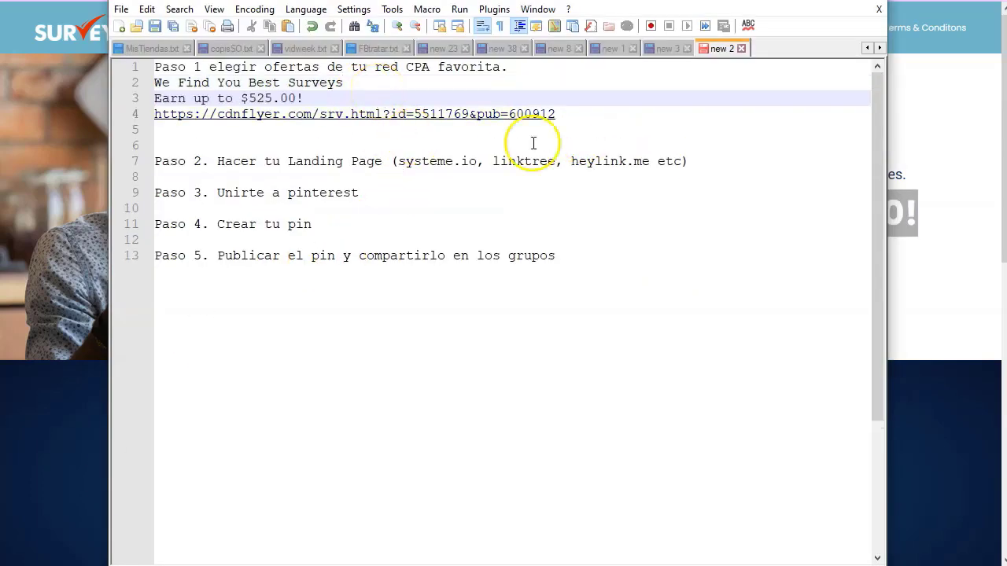
Copy the preview page's tagline "We find you the best online earning opportunities." into the Notepad++ notes below the headline.
left_click(930, 138)
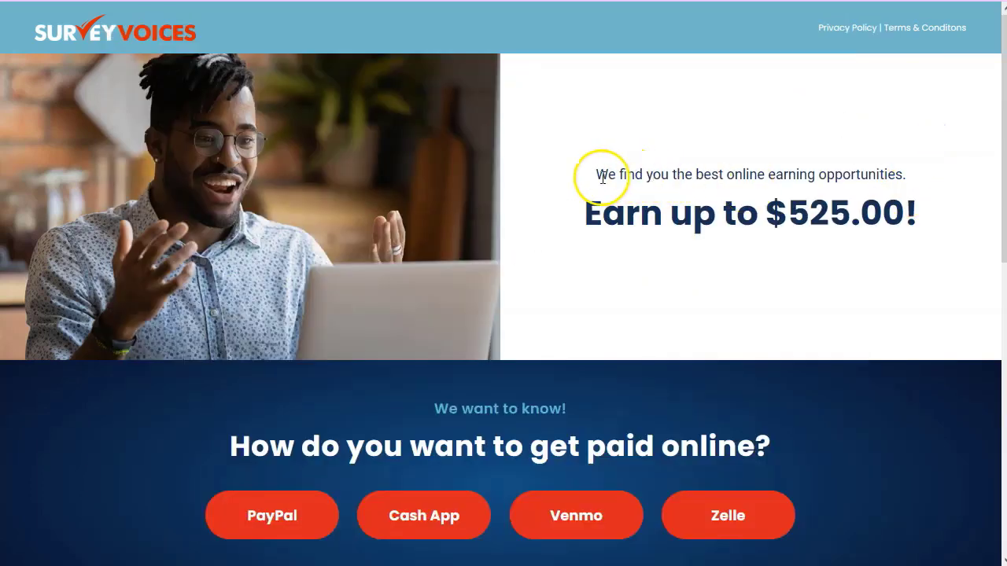
left_click_drag(598, 174, 905, 181)
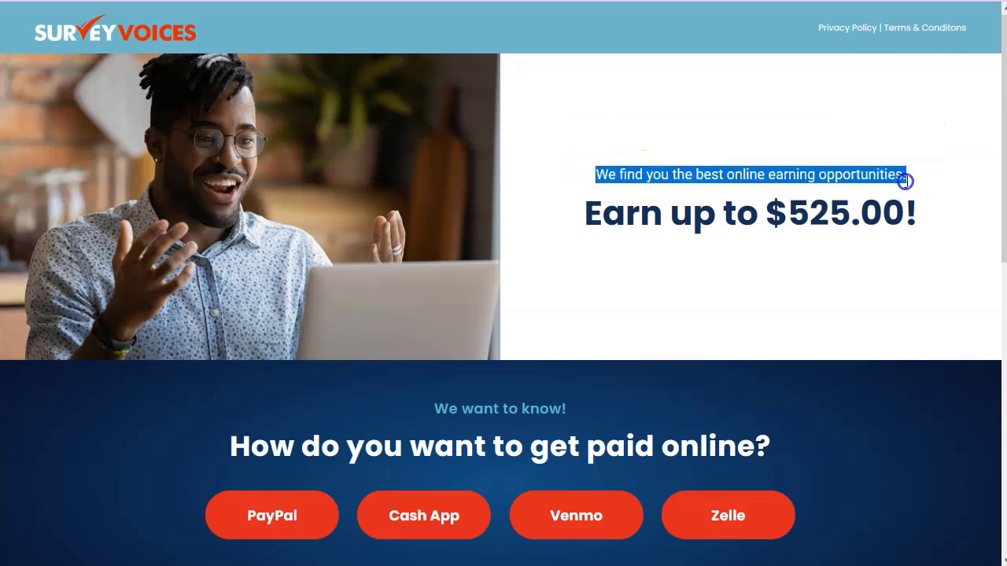
key("ctrl+c")
key("alt+Tab")
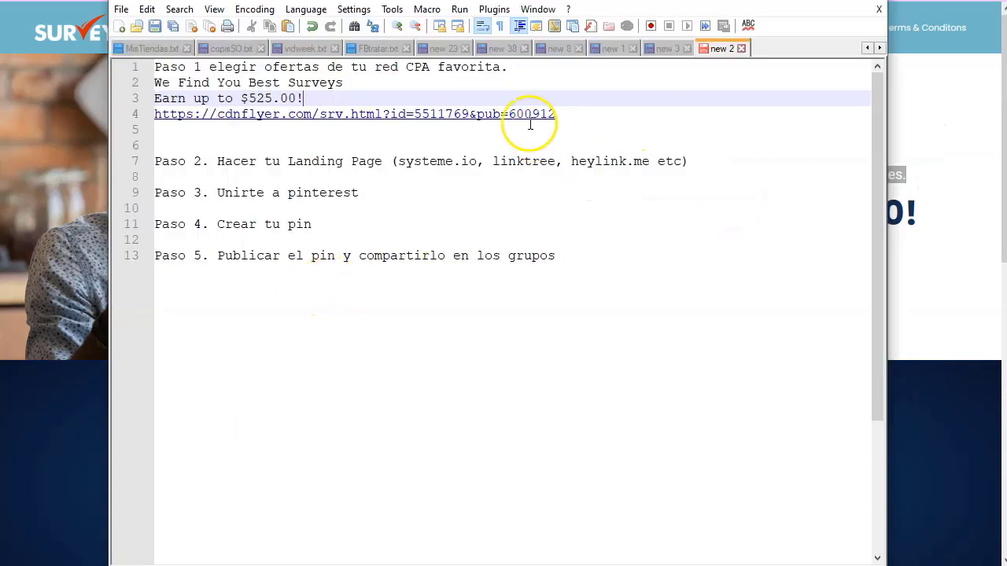
left_click(410, 100)
key("Return")
key("ctrl+v")
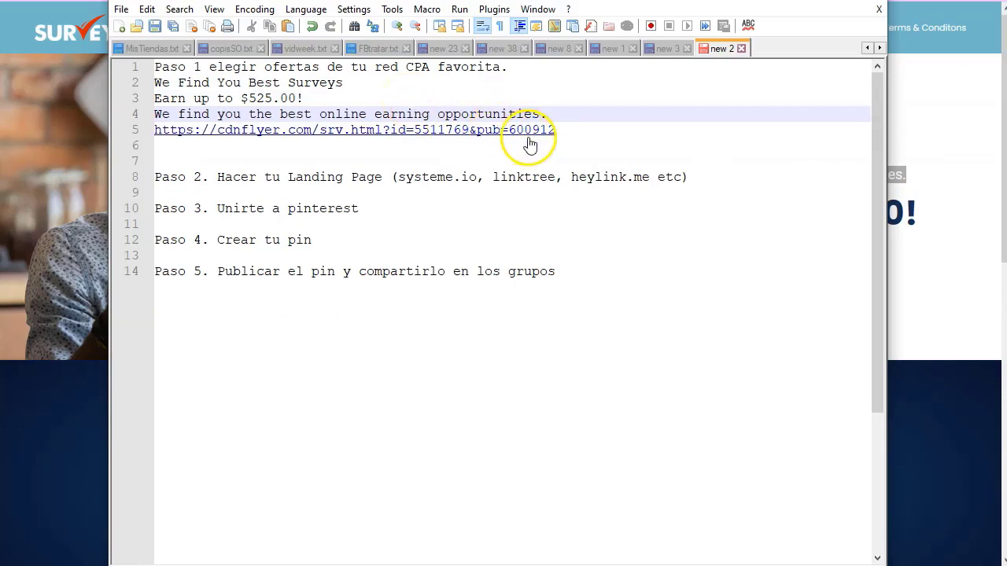
Insert three blank lines after the affiliate link in the notes to make room for another offer.
left_click(567, 130)
key("Return")
key("Return")
key("Return")
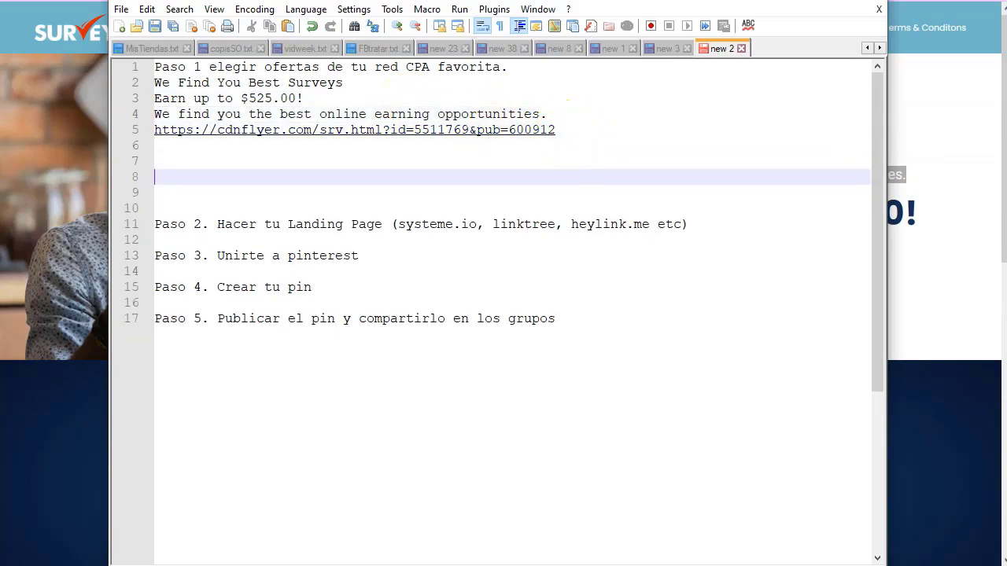
Copy the affiliate link of the "Cash For Survey New" offer from CPAlead into the Notepad++ notes, on the empty line 8.
key("alt+Tab")
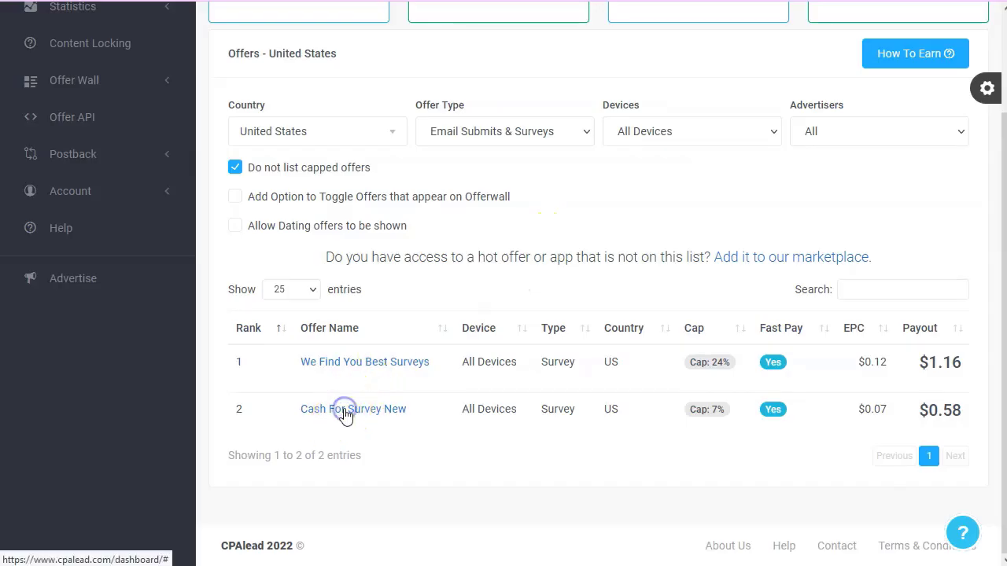
left_click(346, 411)
scroll(354, 399, "down", 1)
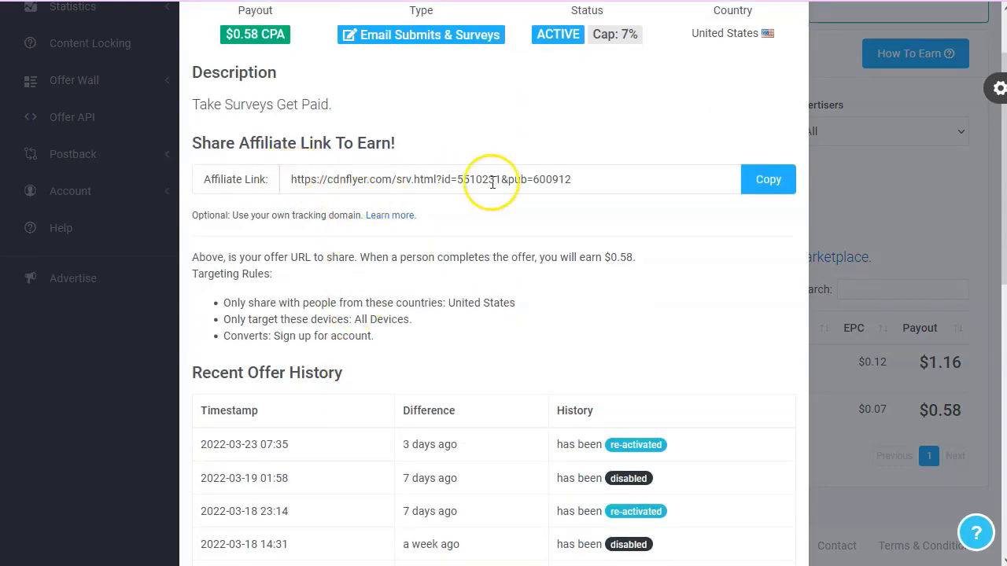
scroll(596, 181, "up", 1)
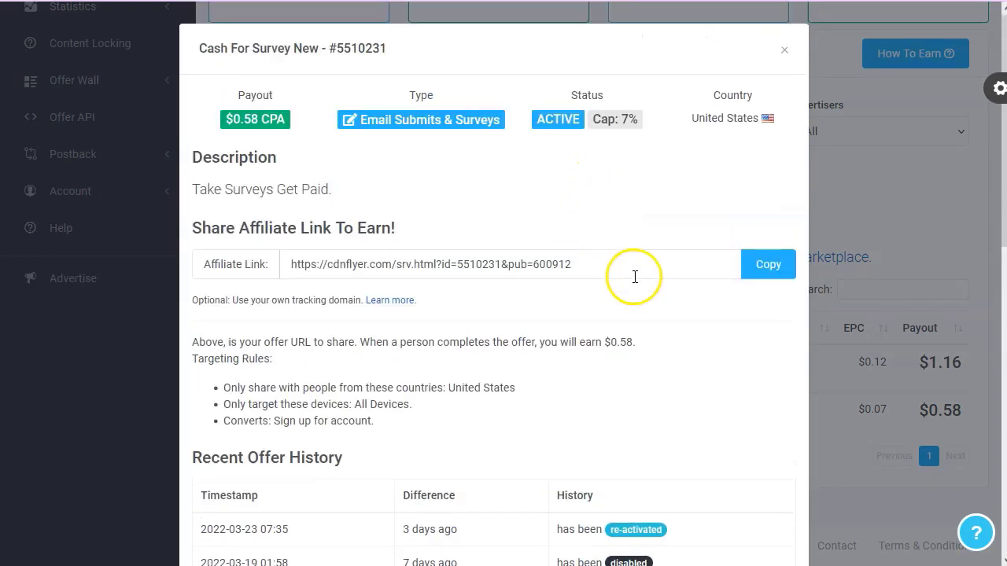
left_click(765, 271)
key("alt+Tab")
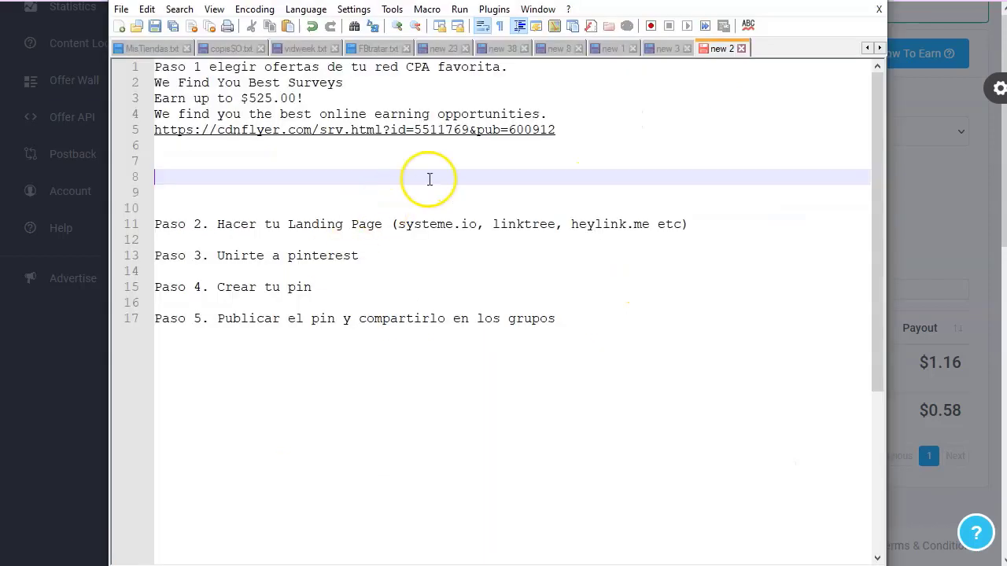
key("ctrl+v")
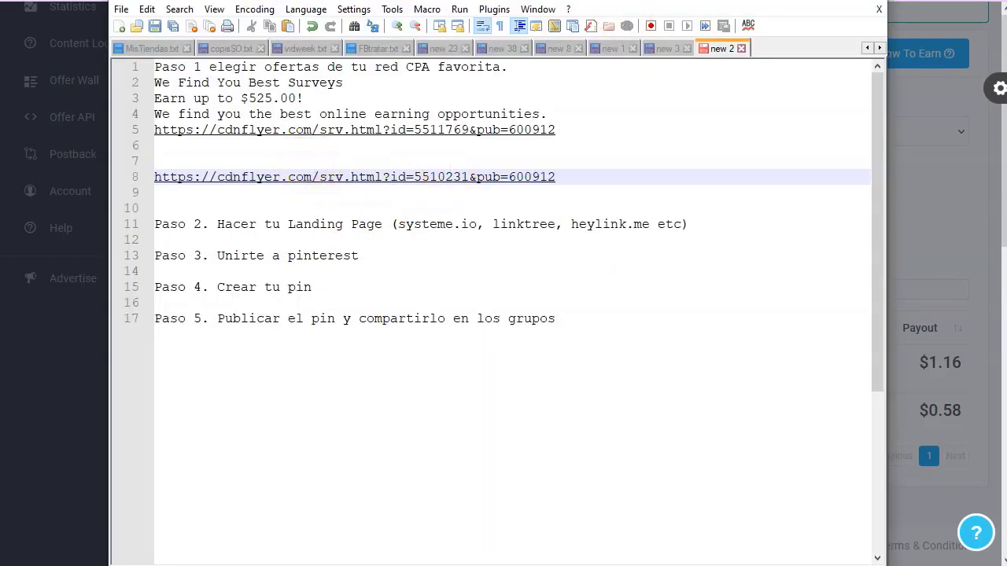
Copy the offer title "Cash For Survey New" from CPAlead into the notes, directly above its affiliate link.
key("alt+Tab")
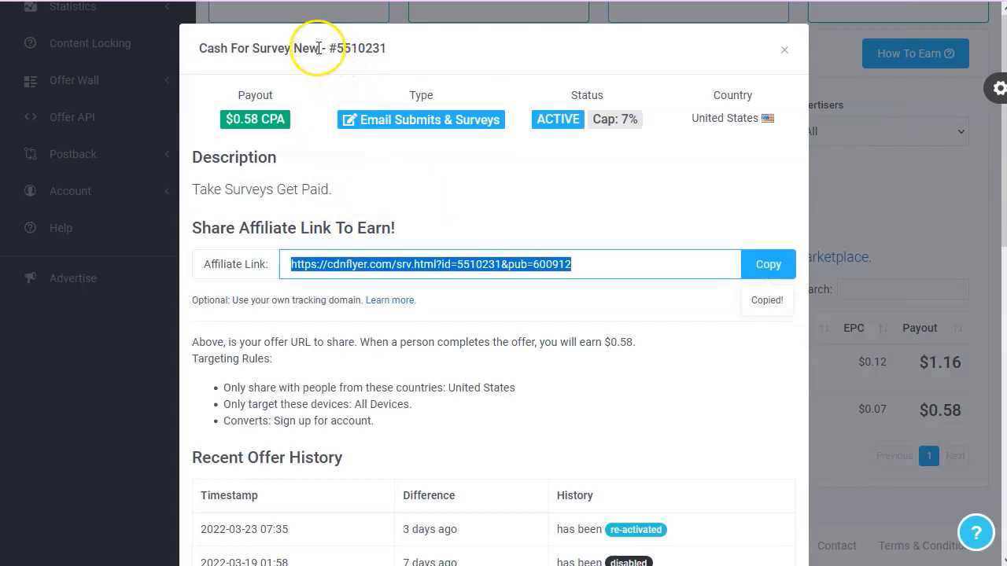
left_click_drag(320, 48, 266, 48)
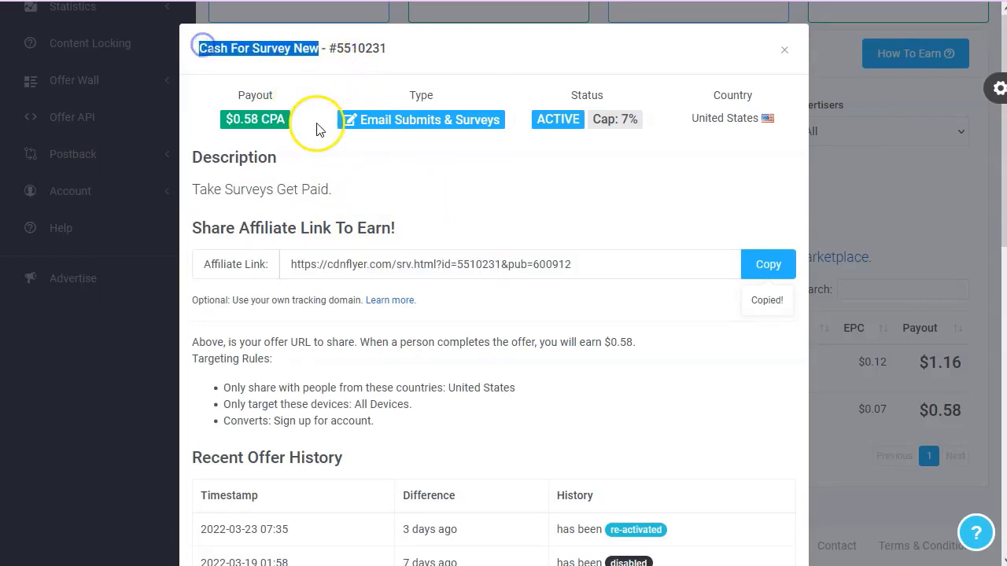
key("alt+Tab")
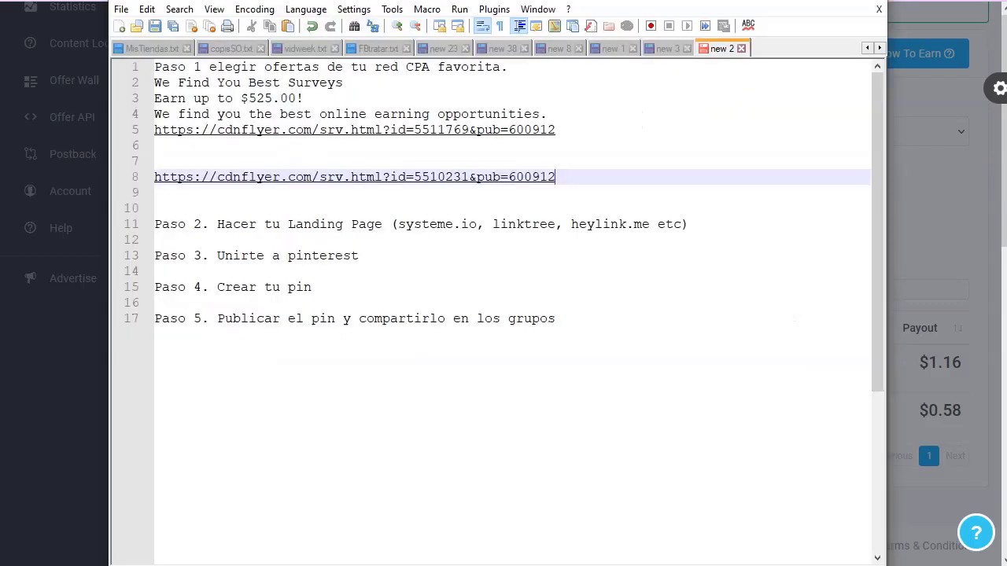
left_click(277, 164)
Return to CPAlead, look through the remaining details of the "Cash For Survey New" offer and close them.
key("alt+Tab")
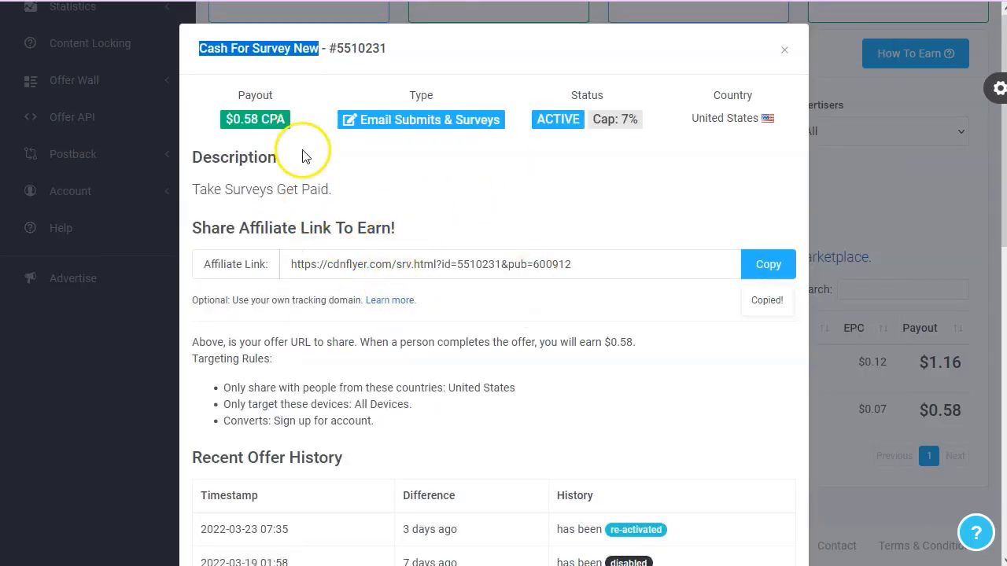
scroll(378, 346, "down", 2)
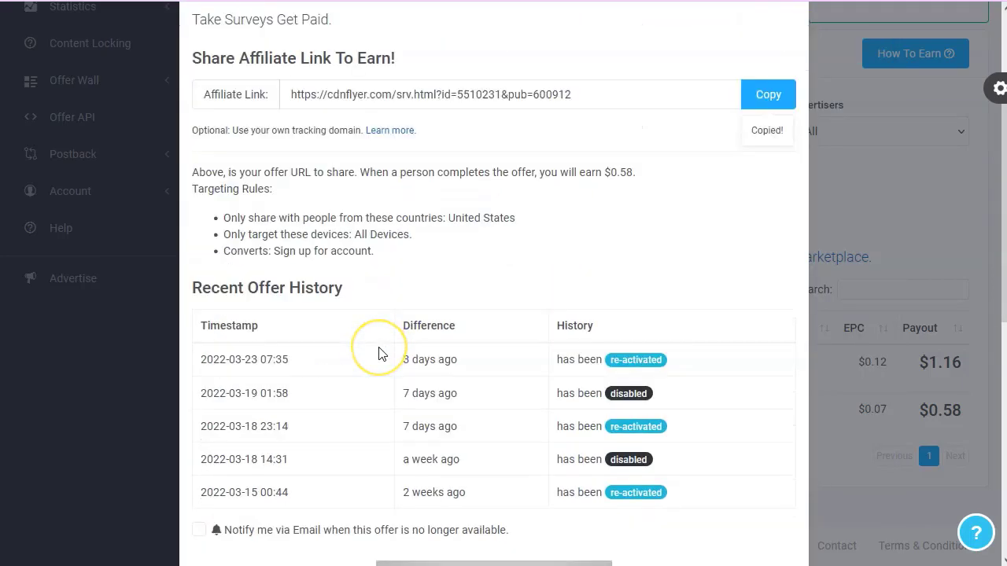
scroll(378, 354, "up", 2)
left_click(563, 186)
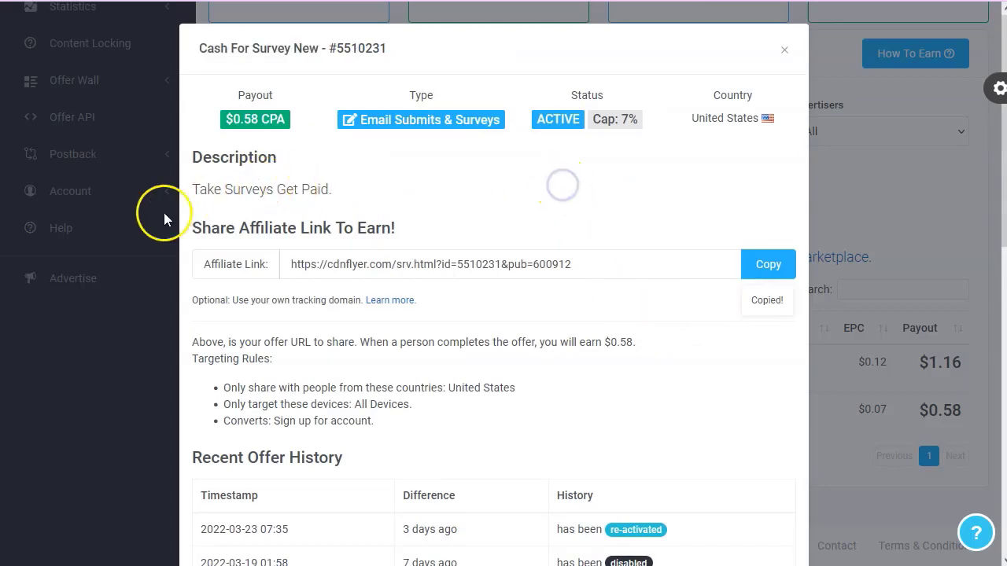
left_click(619, 307)
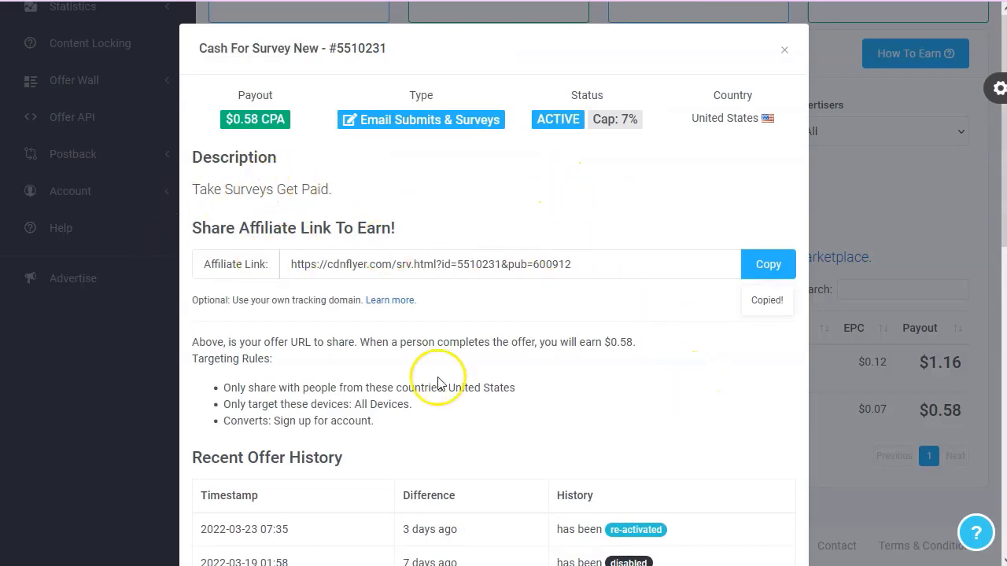
left_click(784, 52)
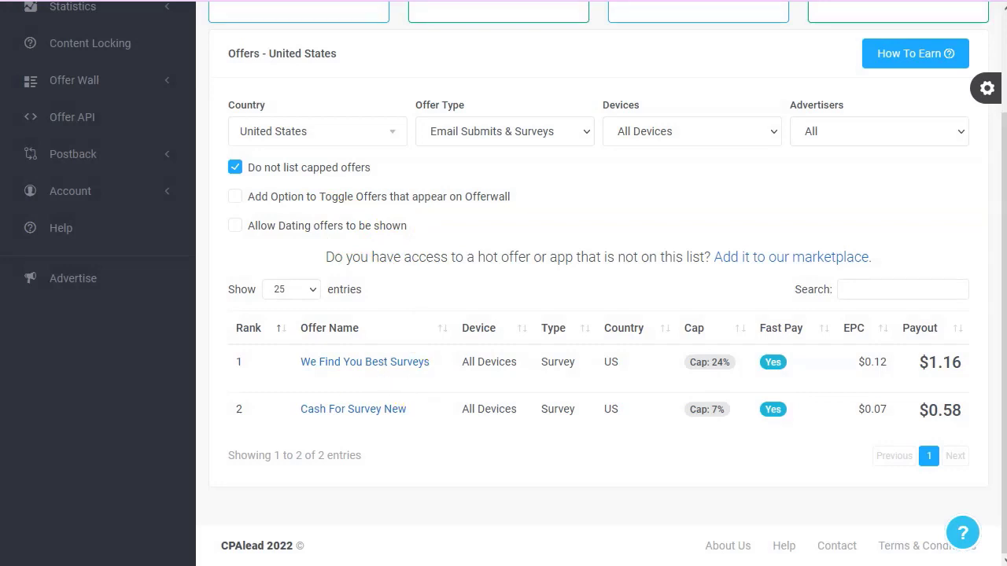
key("alt+Tab")
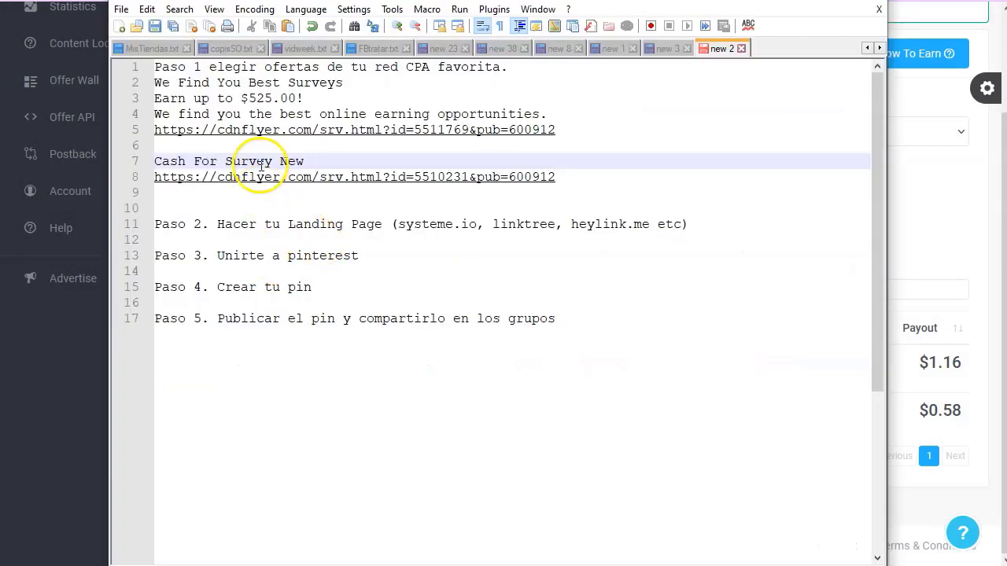
left_click_drag(156, 68, 530, 71)
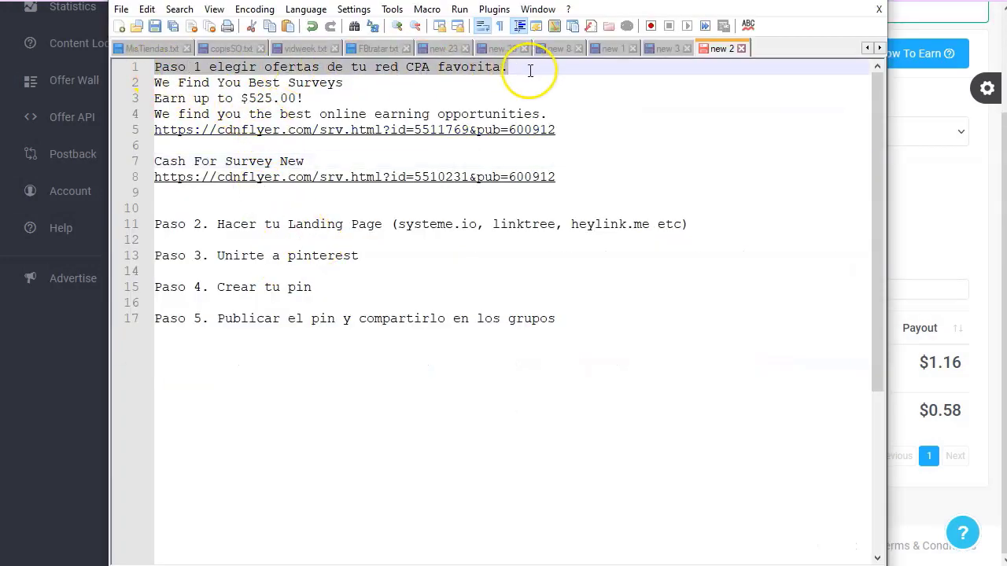
left_click(532, 82)
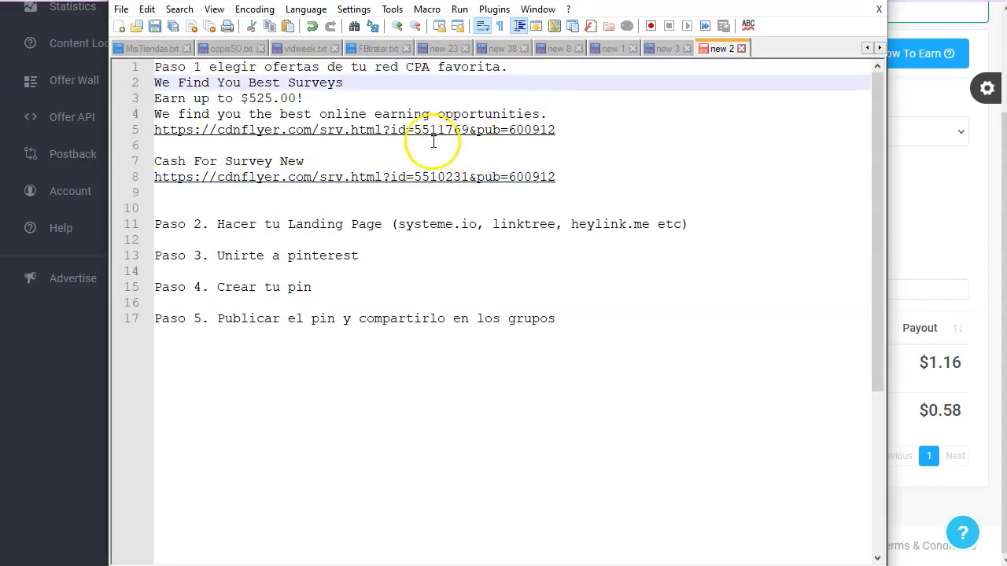
left_click_drag(216, 228, 377, 224)
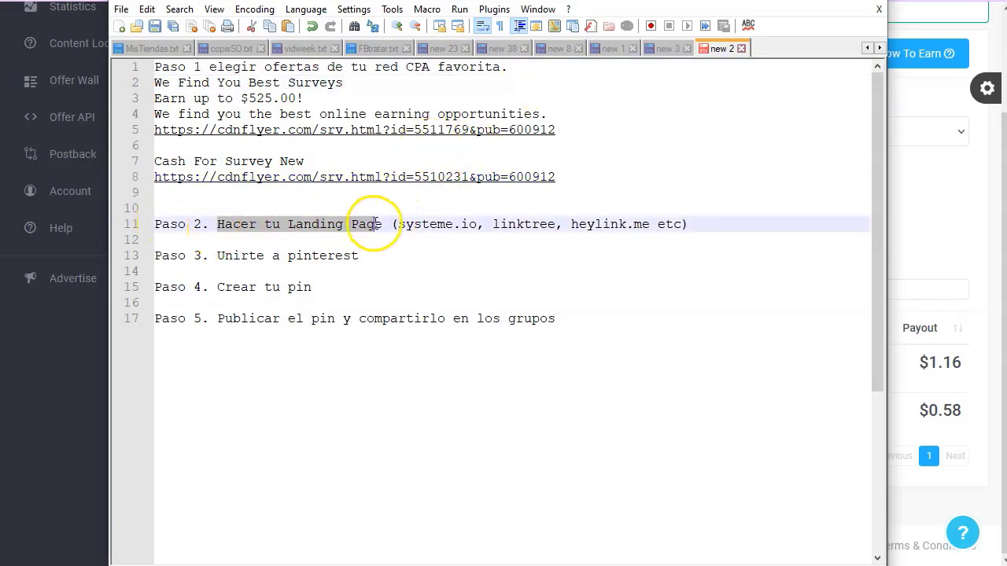
left_click(398, 267)
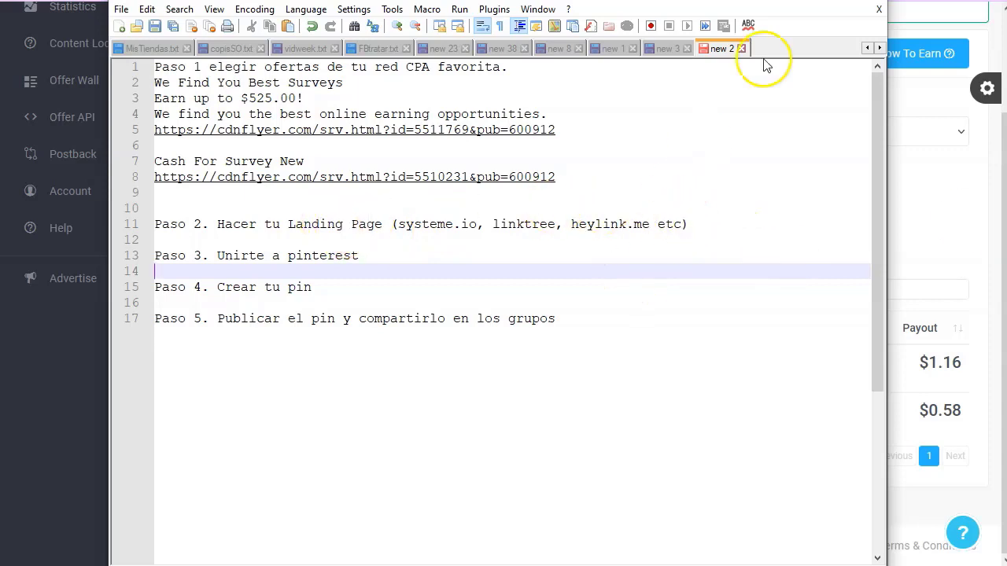
Open the systeme.io website in a new Firefox tab.
key("alt+Tab")
key("ctrl+t")
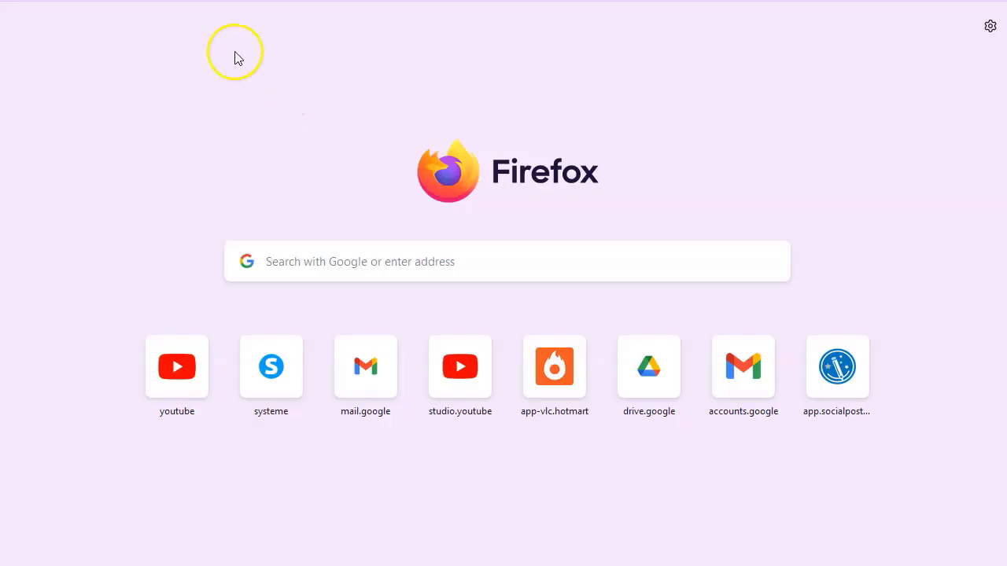
type("st")
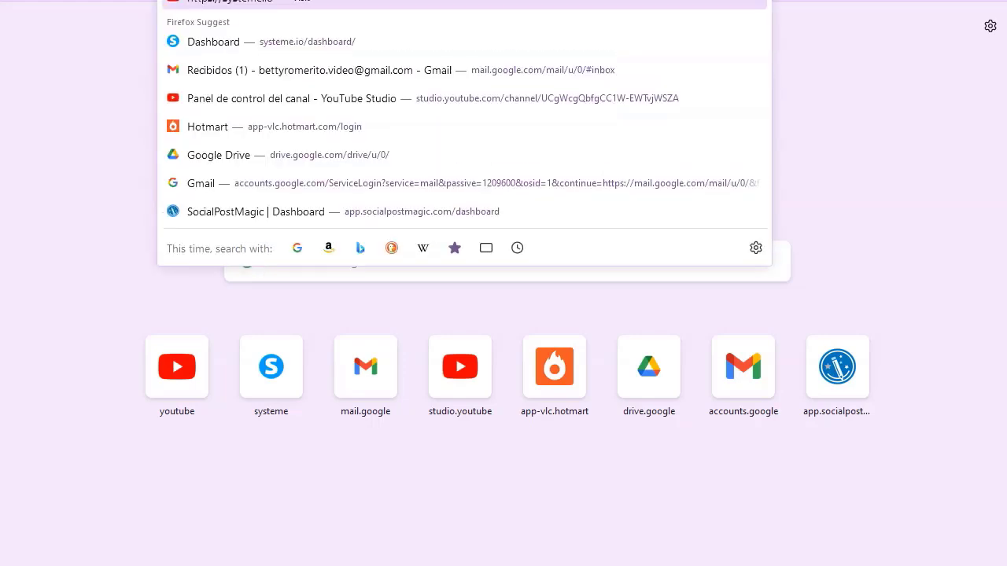
key("BackSpace")
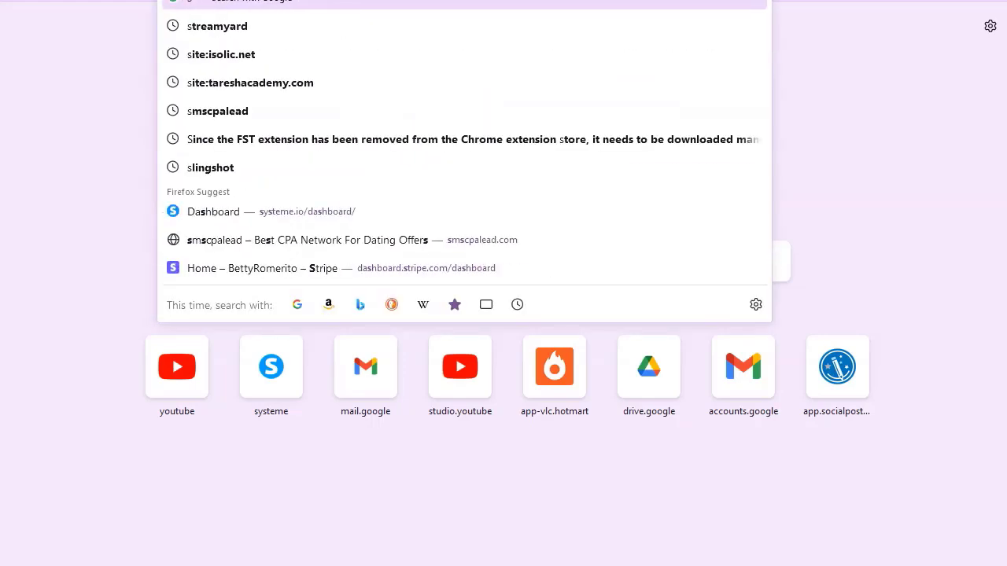
type("ystem")
key("Return")
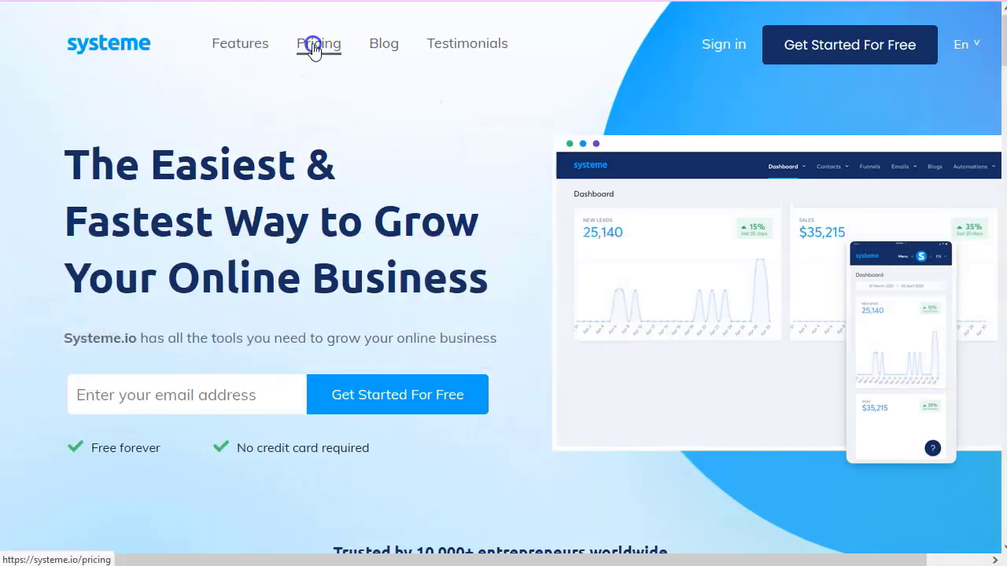
Examine the systeme.io pricing plans, especially the limits for contacts, sales funnels and funnel steps in the Free plan.
left_click(313, 45)
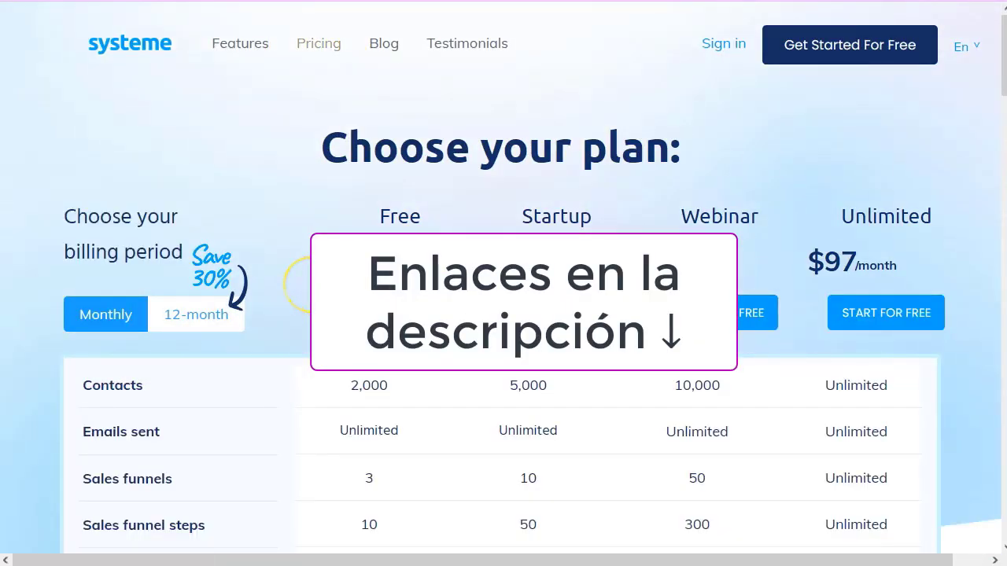
scroll(308, 287, "down", 1)
scroll(359, 299, "down", 1)
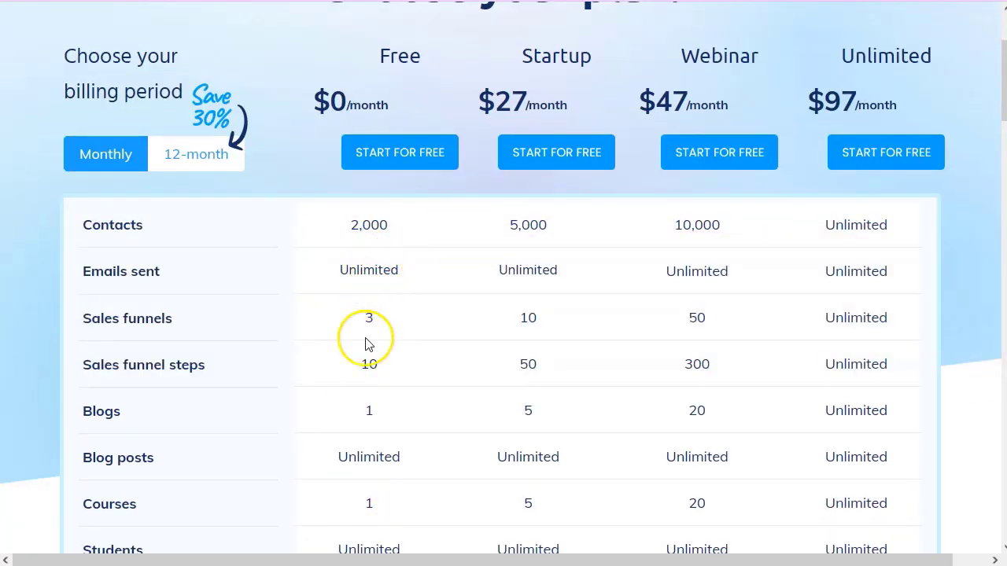
scroll(370, 354, "down", 2)
scroll(376, 367, "up", 4)
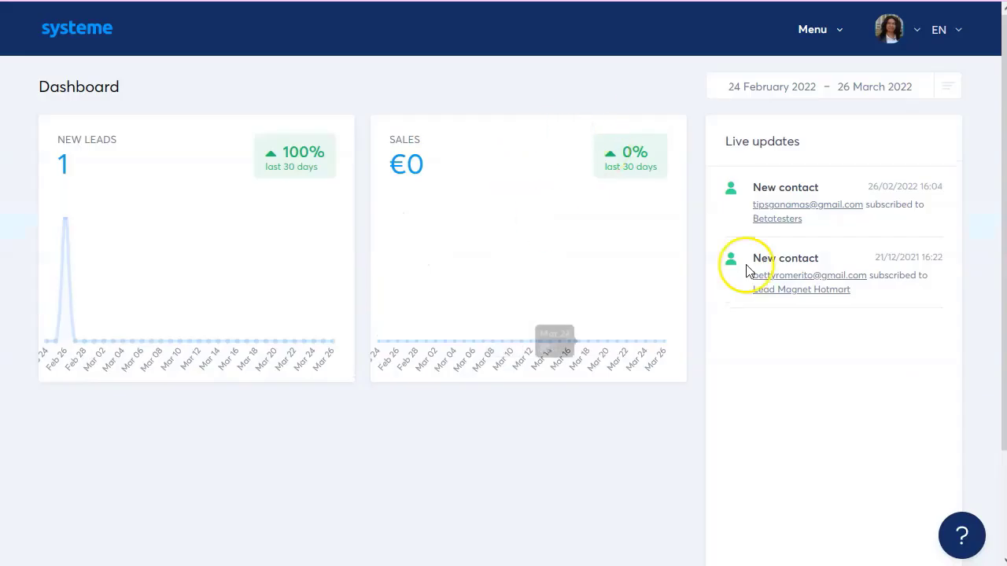
Open the "betatester" funnel from the funnels list of the systeme.io dashboard.
left_click(840, 33)
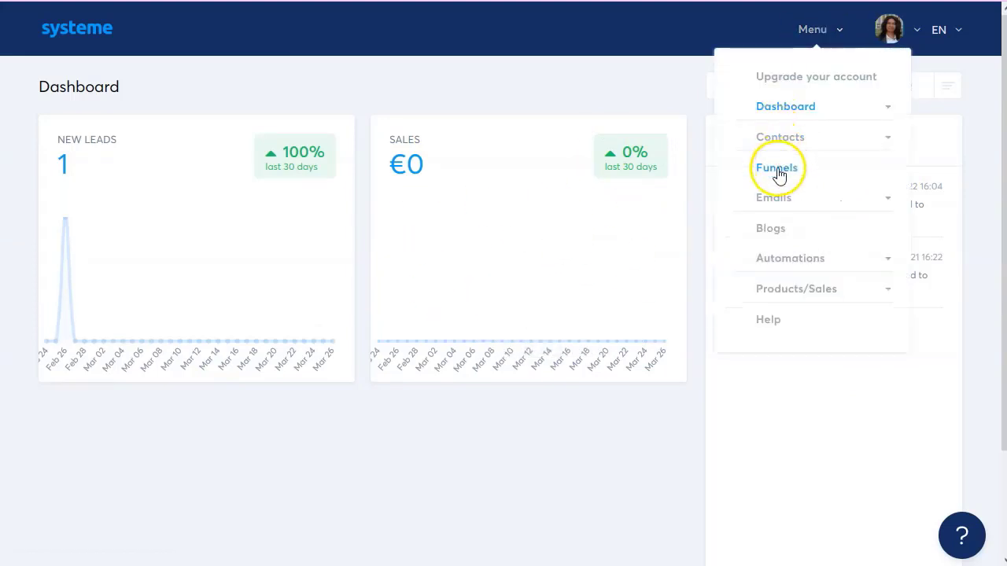
left_click(777, 170)
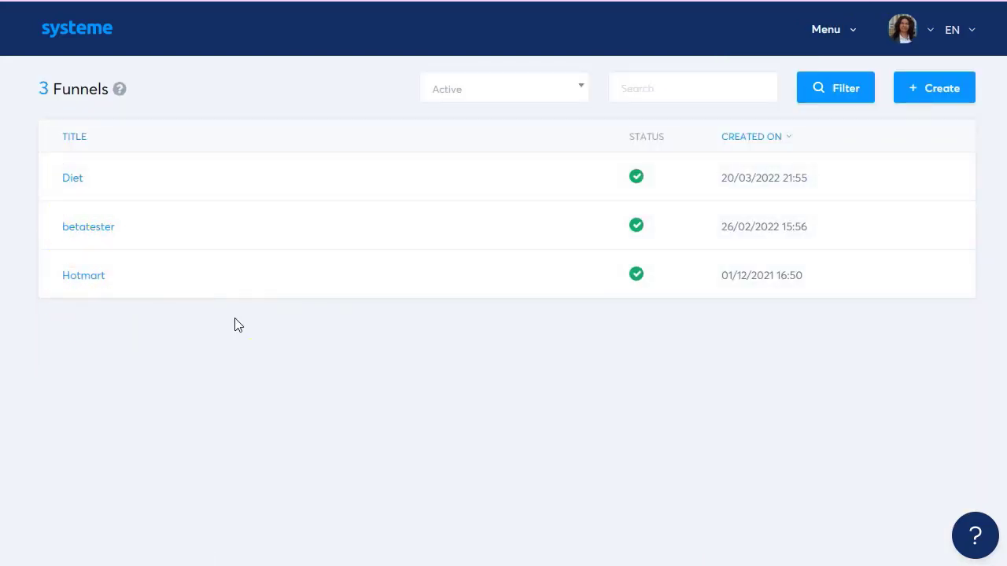
left_click(96, 227)
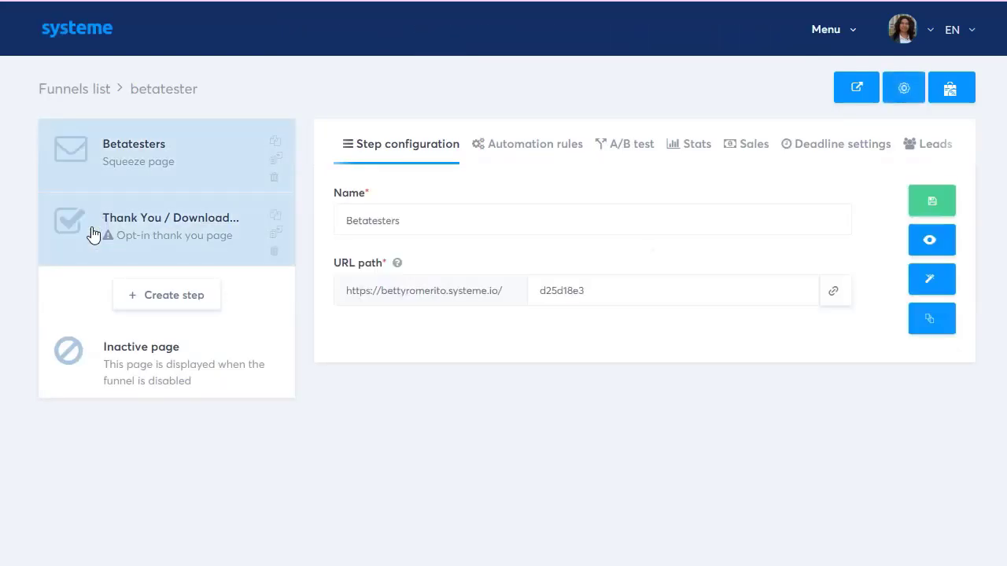
Delete the "Thank You / Download" opt-in step from the betatester funnel.
left_click(150, 238)
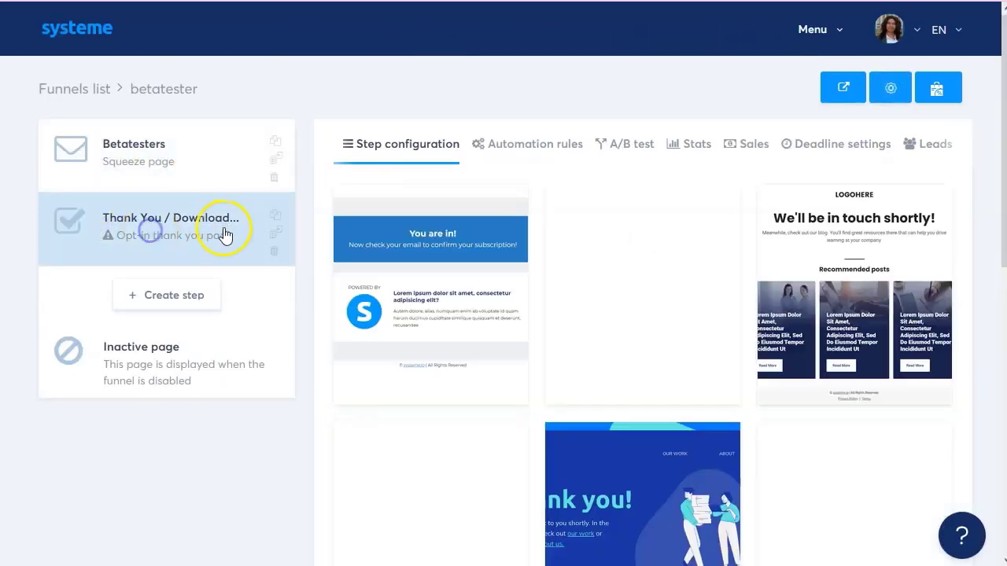
left_click(274, 250)
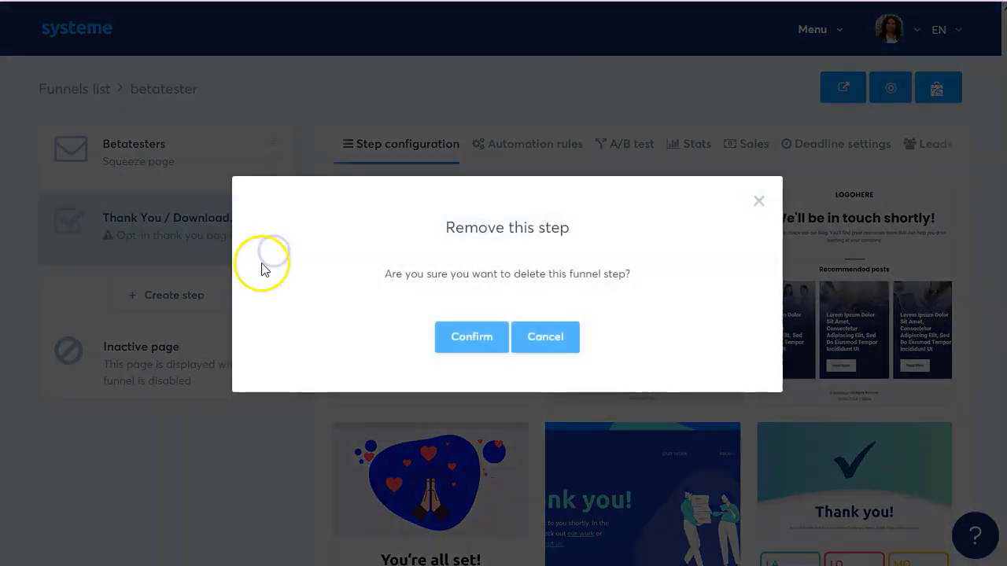
left_click(458, 337)
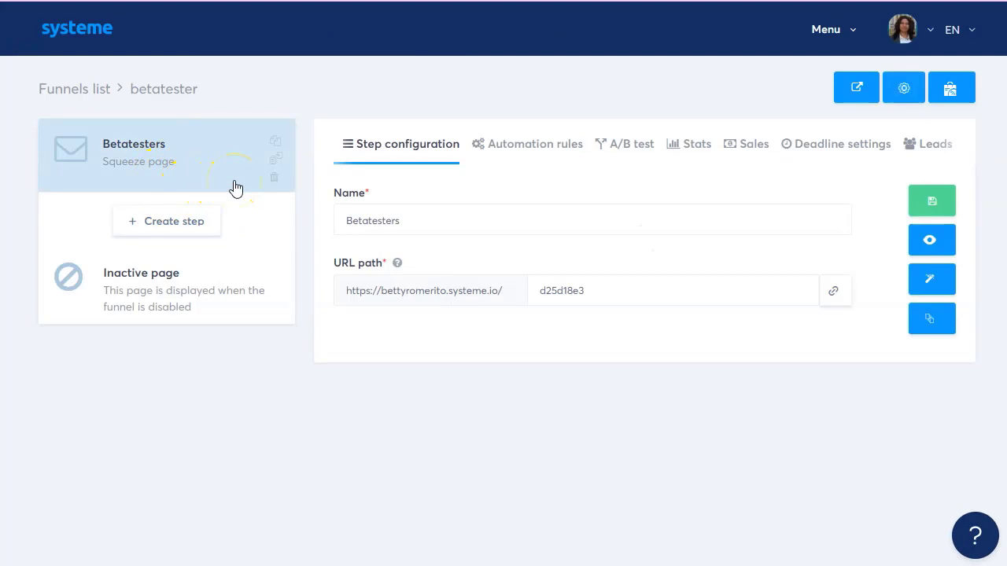
Create a new funnel step named "survey" with the type Squeeze page and save it.
left_click(171, 222)
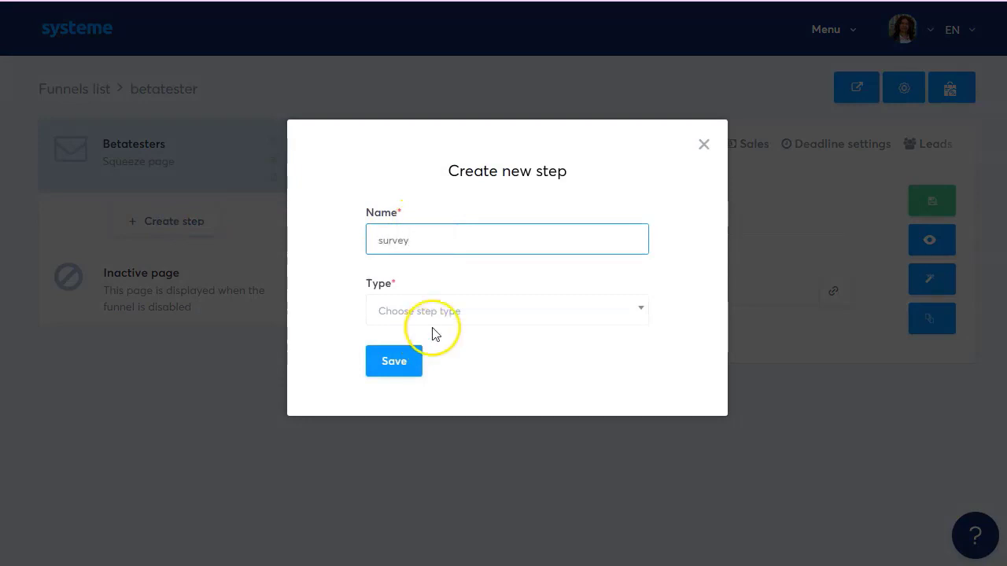
left_click(450, 312)
left_click(425, 431)
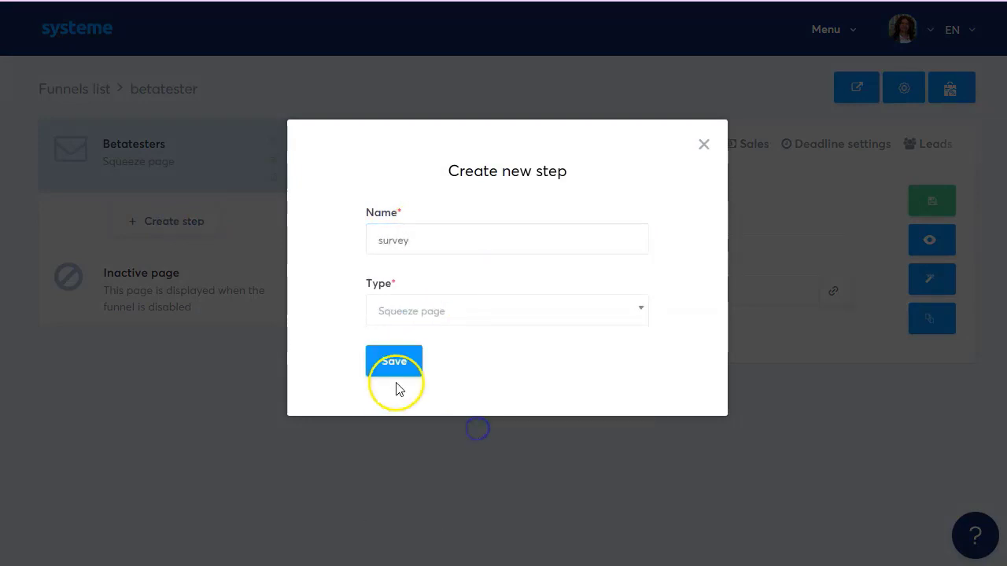
left_click(397, 365)
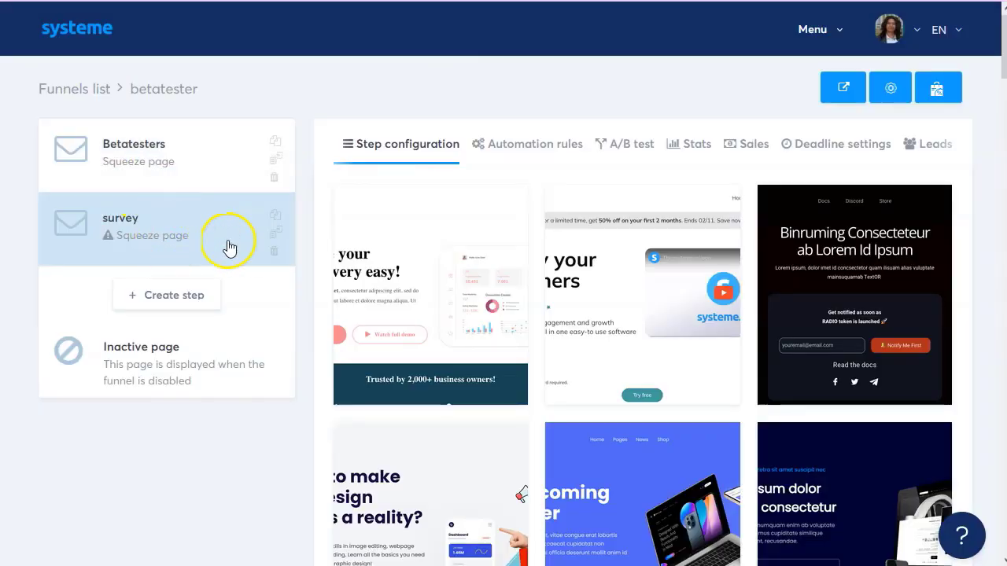
Preview the "Are you feeding your inner foodie?" template, apply it to the survey step and open the page for editing.
scroll(492, 370, "down", 4)
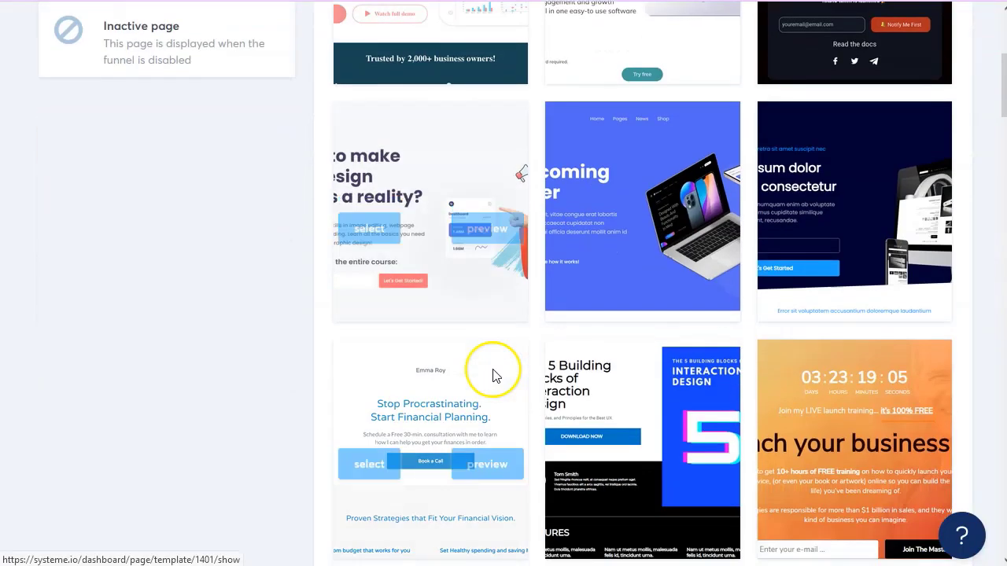
scroll(492, 374, "down", 5)
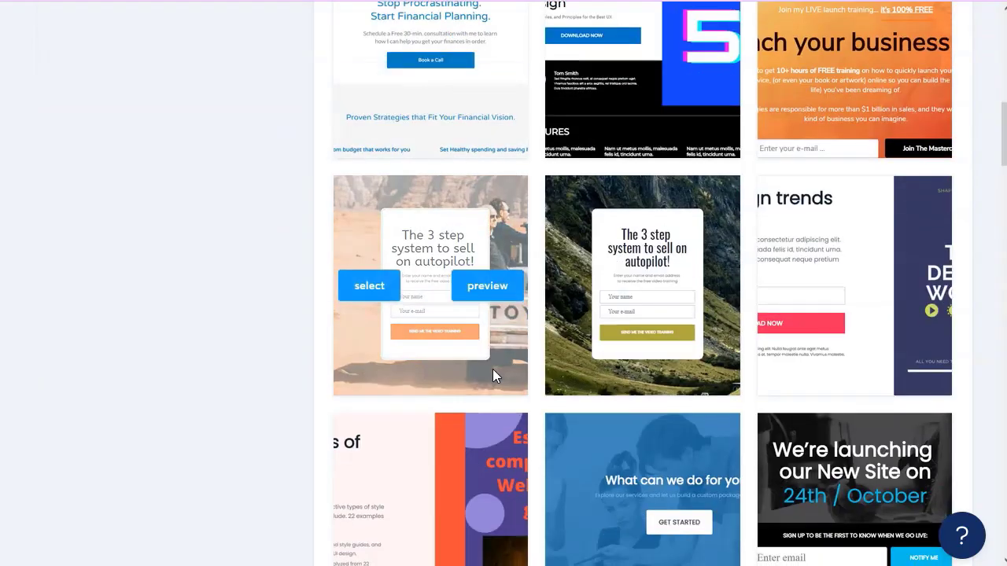
scroll(492, 368, "down", 11)
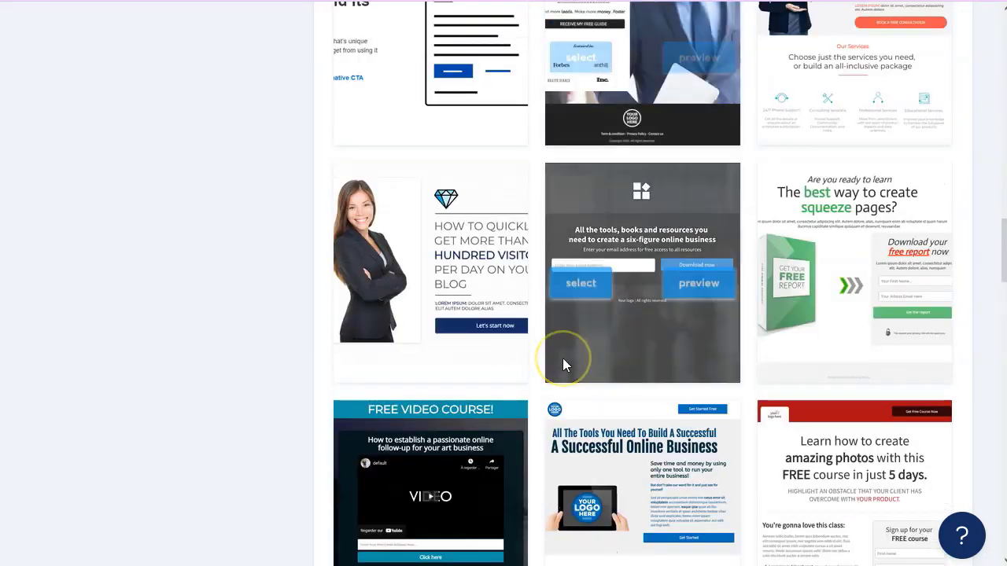
scroll(562, 363, "down", 10)
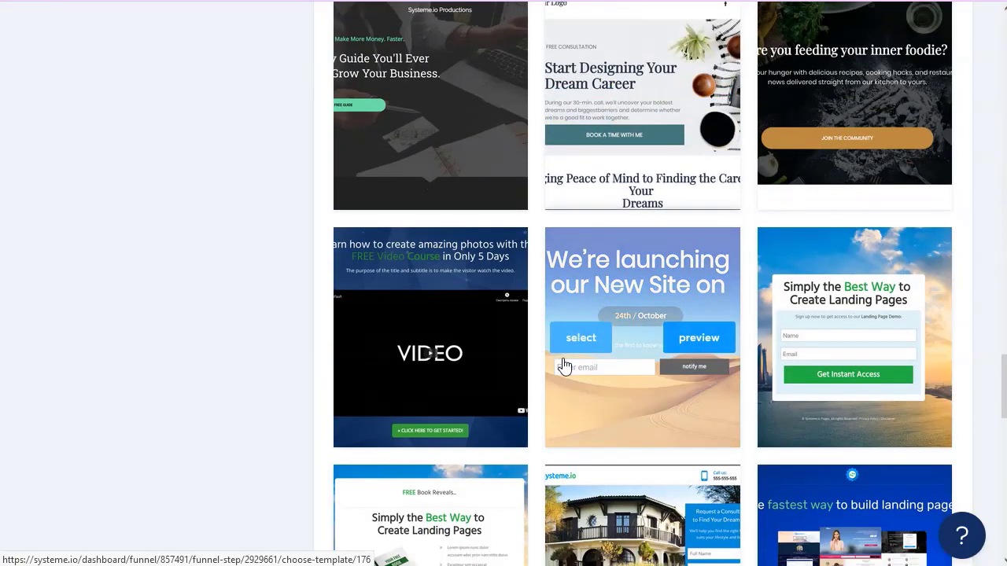
scroll(479, 355, "up", 2)
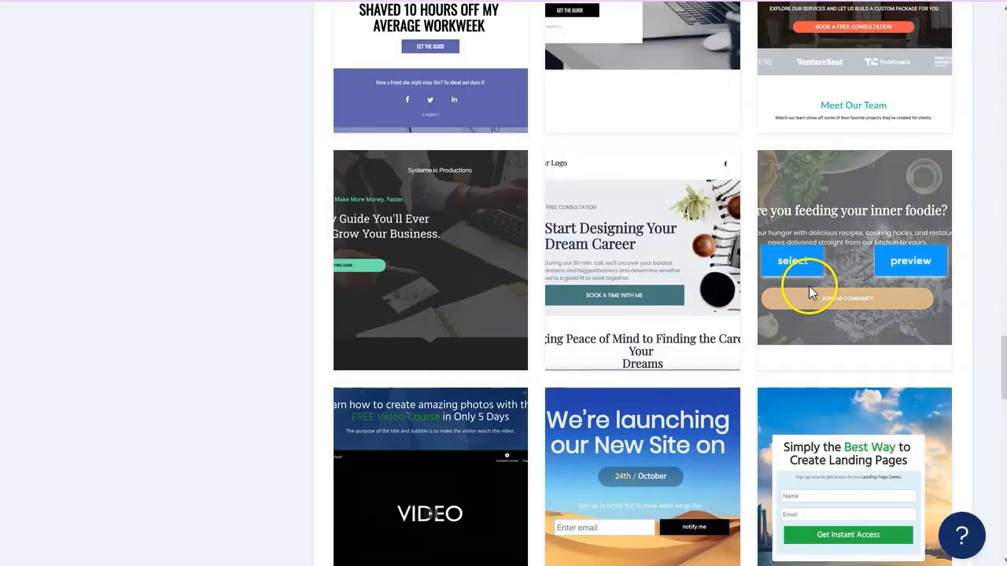
left_click(911, 273)
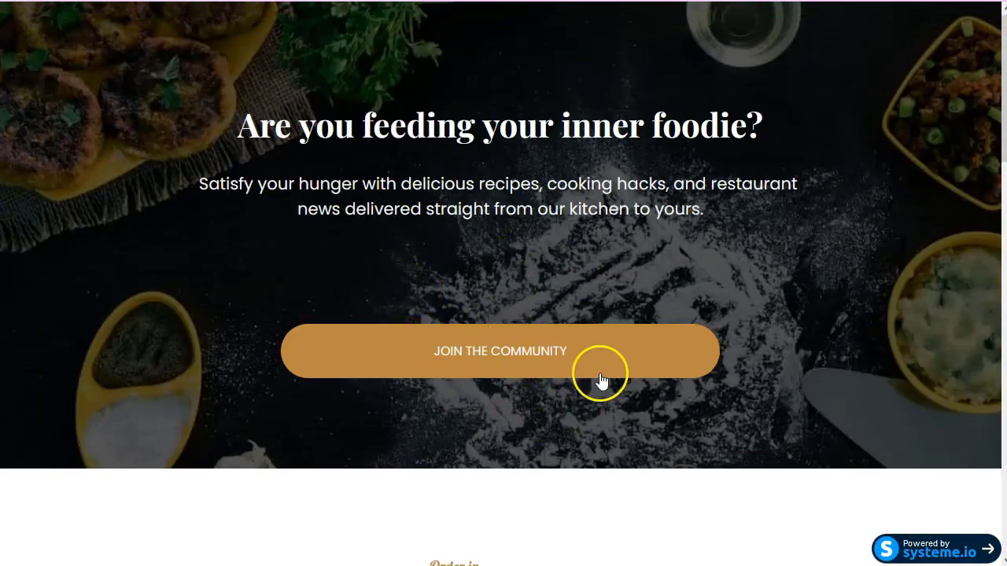
left_click(529, 363)
left_click(528, 364)
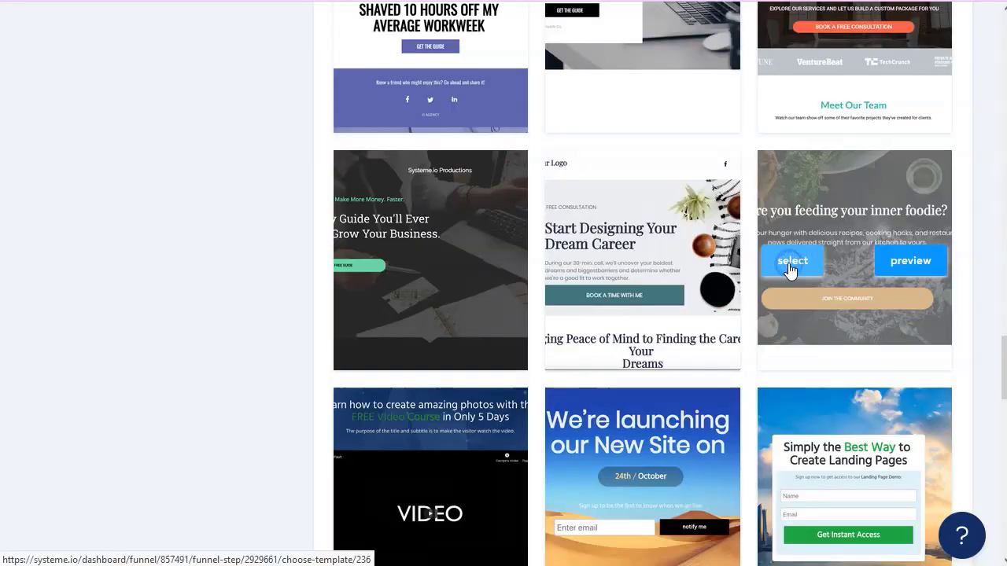
left_click(791, 263)
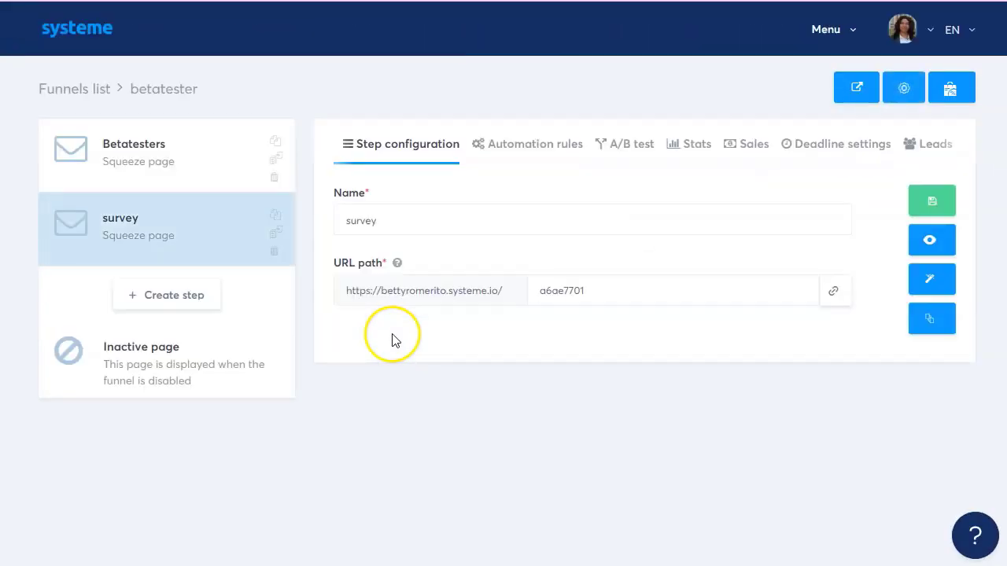
left_click(929, 285)
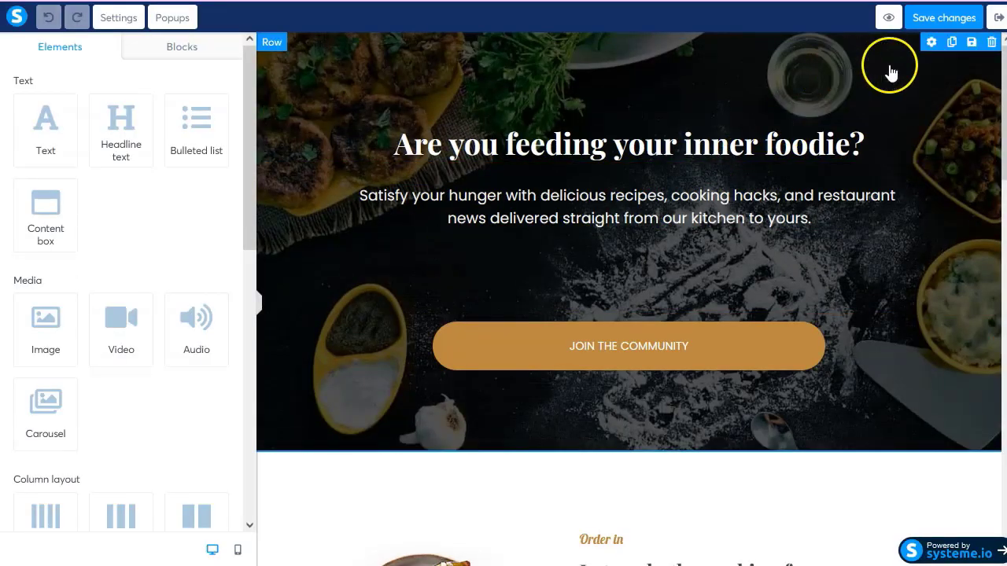
Remove the background color, inner background color and background image from the "Are you feeding your inner foodie?" section.
left_click(860, 69)
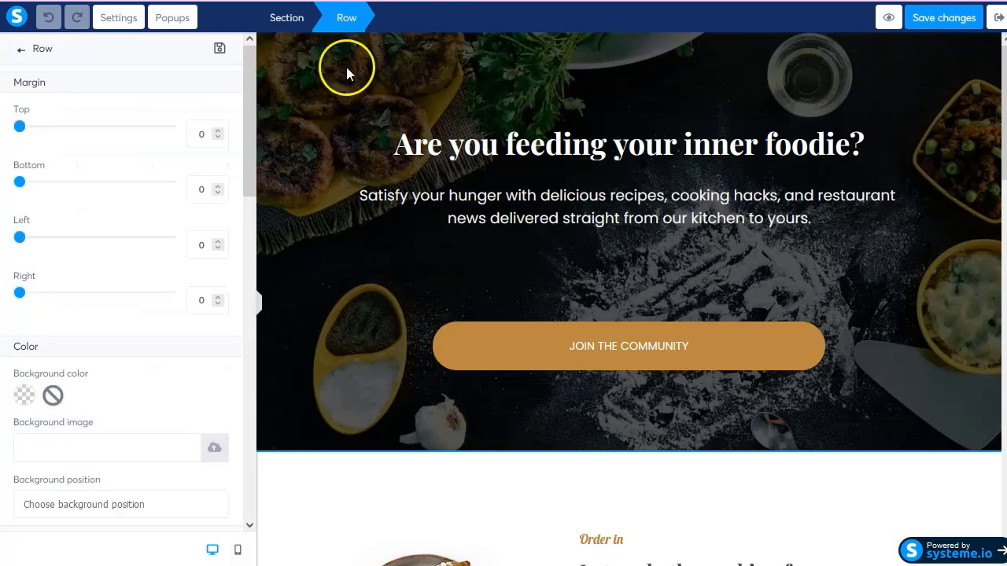
key("Escape")
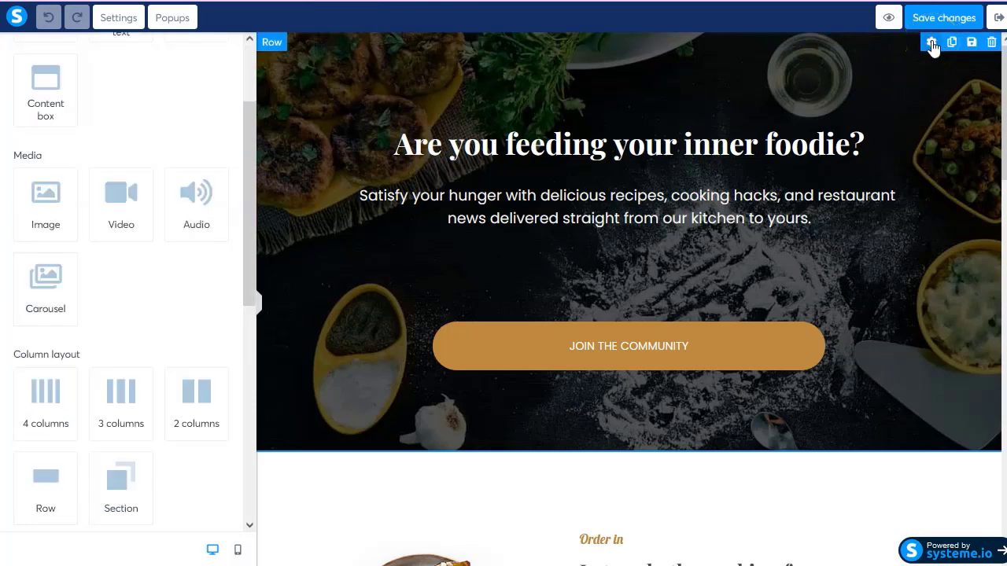
left_click(931, 43)
left_click(934, 47)
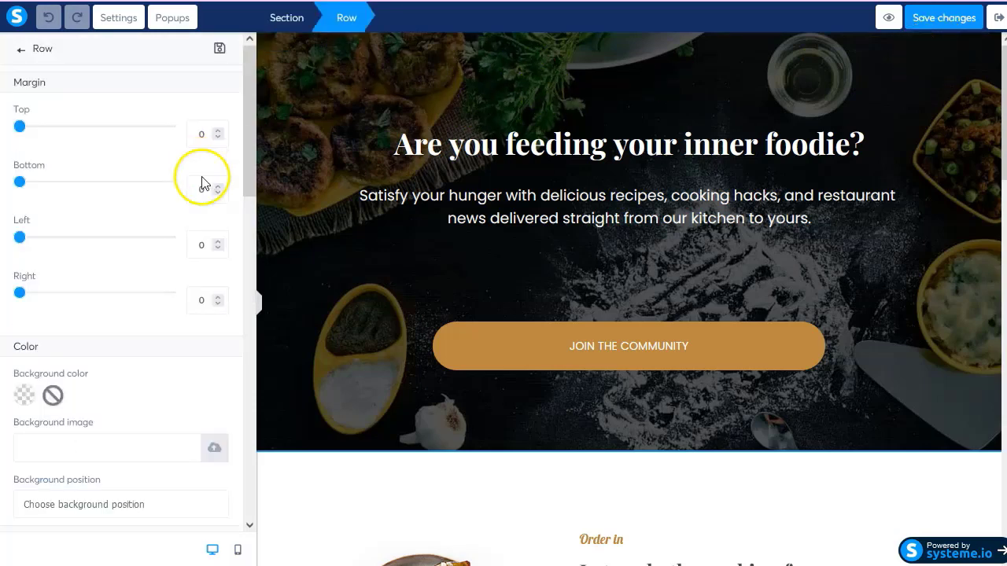
left_click(315, 70)
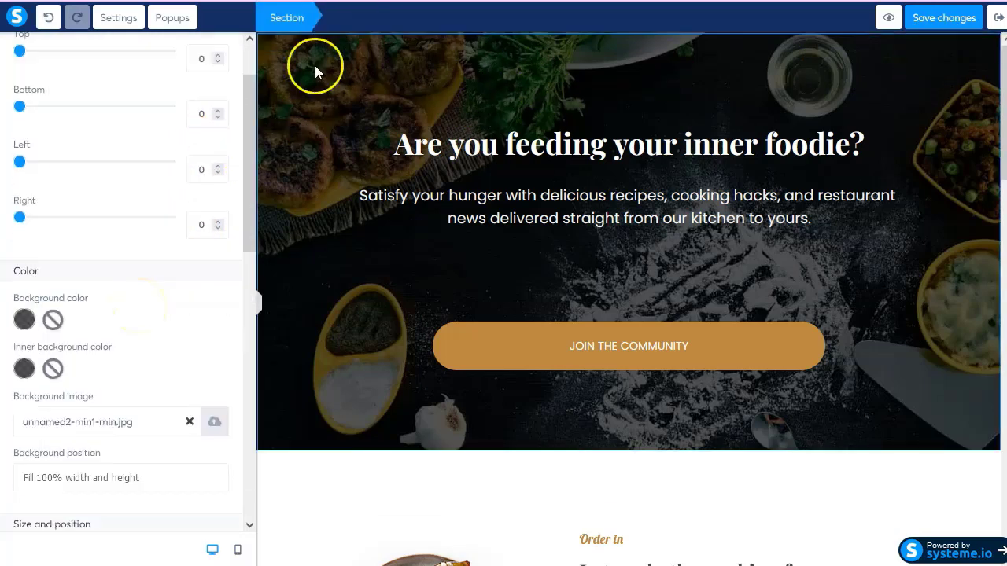
left_click(52, 321)
left_click(53, 369)
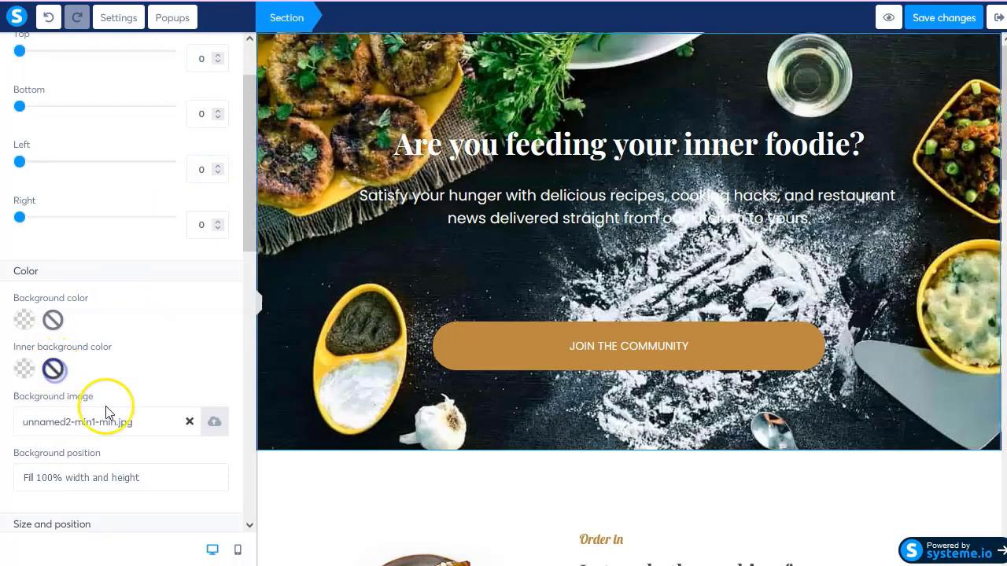
left_click(189, 421)
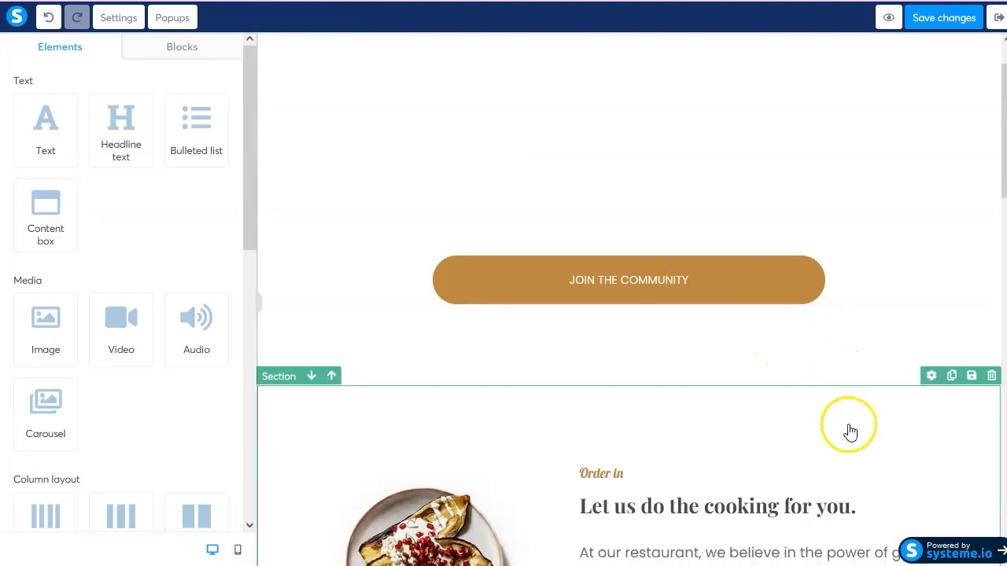
Delete the four template sections between the "JOIN THE COMMUNITY" section and the footer.
left_click(992, 376)
left_click(575, 310)
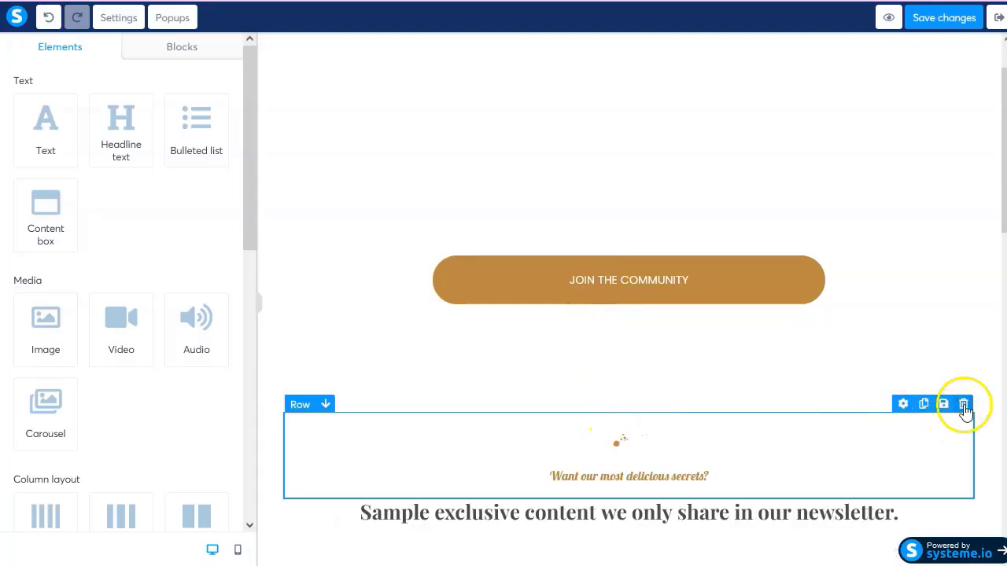
left_click(991, 377)
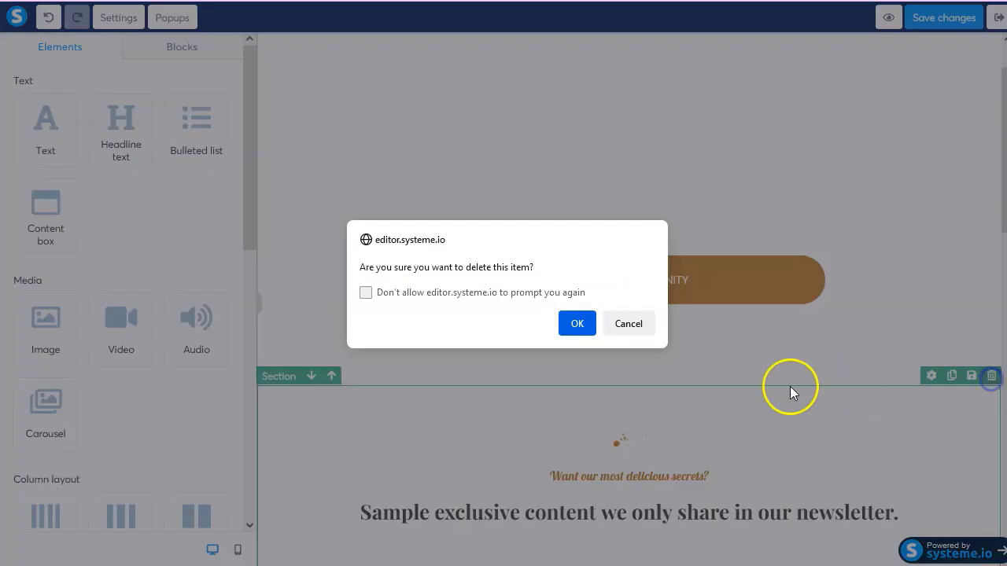
left_click(576, 321)
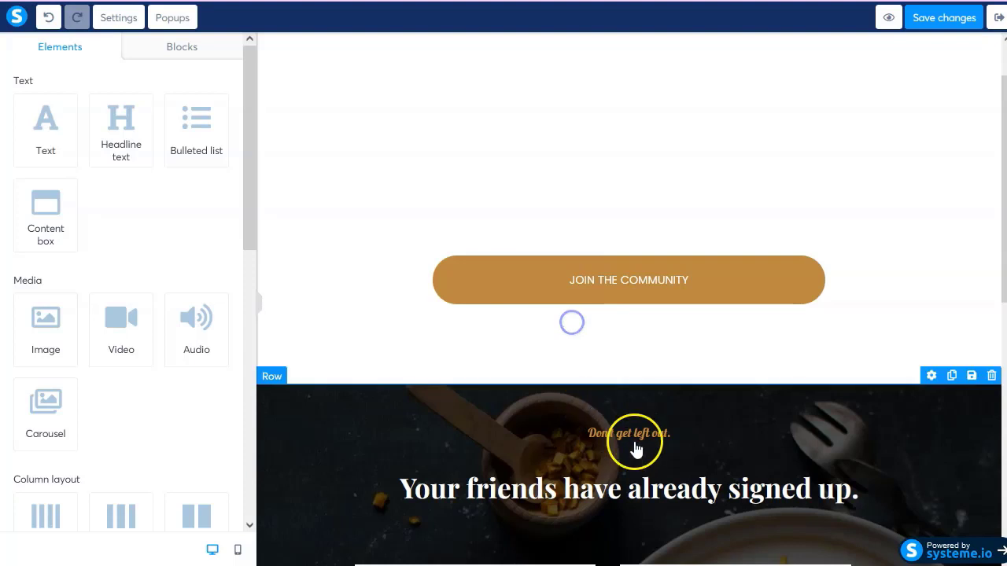
left_click(991, 376)
left_click(577, 325)
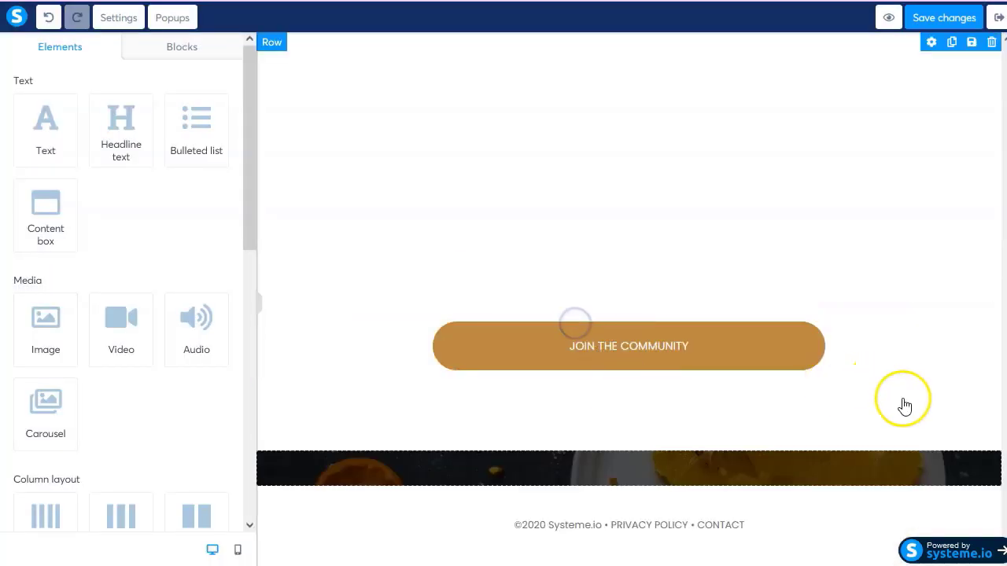
left_click(991, 442)
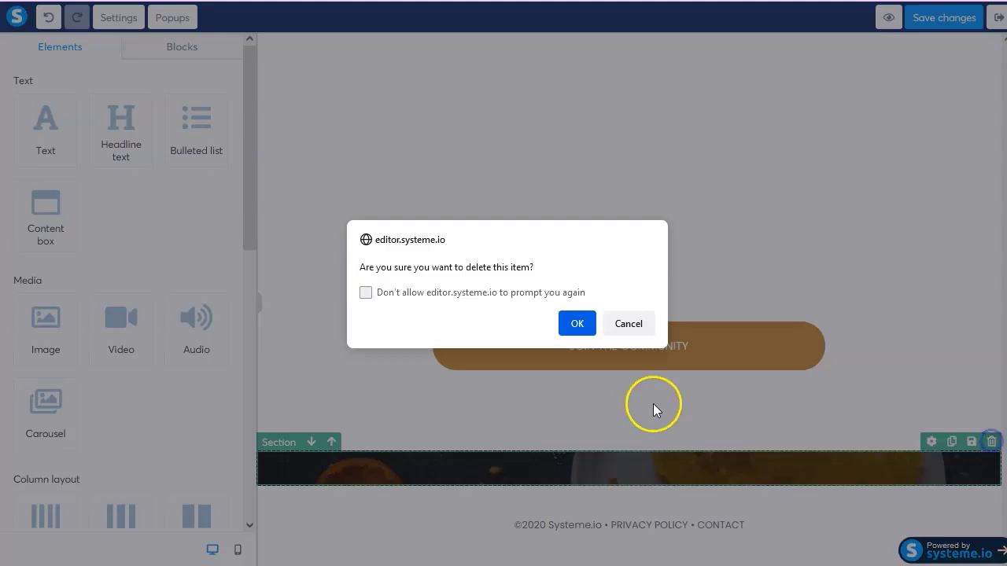
left_click(577, 323)
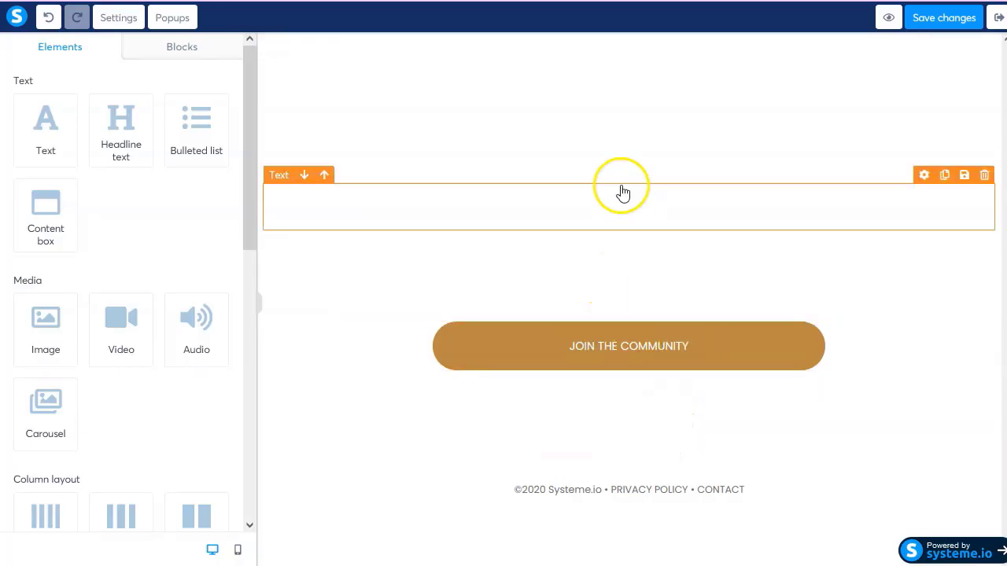
Delete the subtitle and headline text elements above the "JOIN THE COMMUNITY" button.
left_click(984, 175)
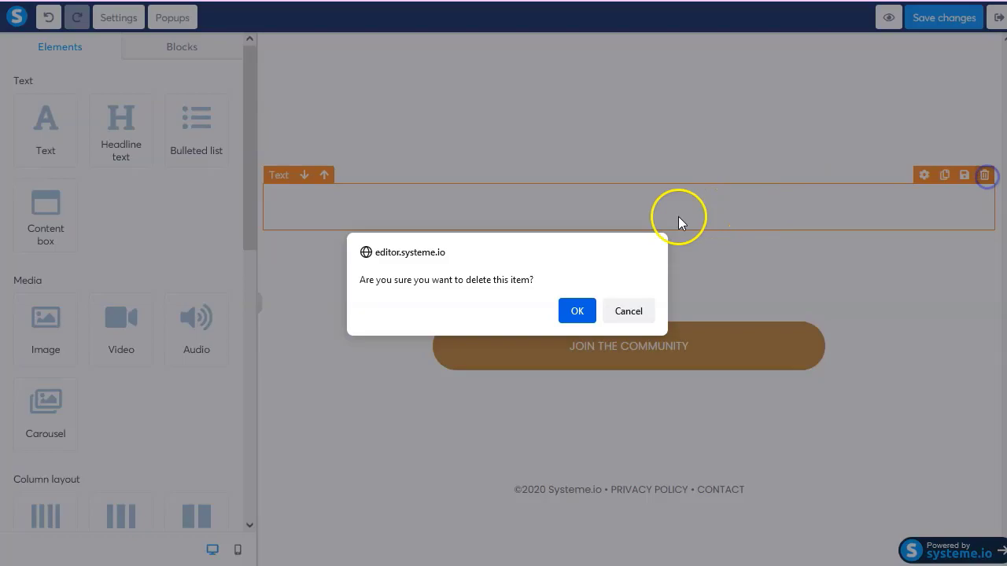
left_click(577, 311)
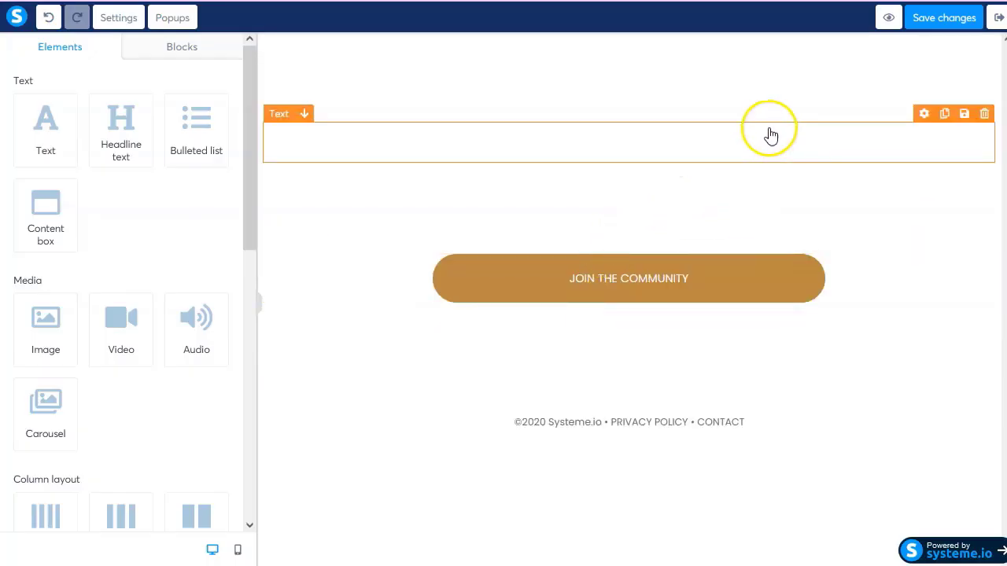
left_click(984, 114)
left_click(576, 324)
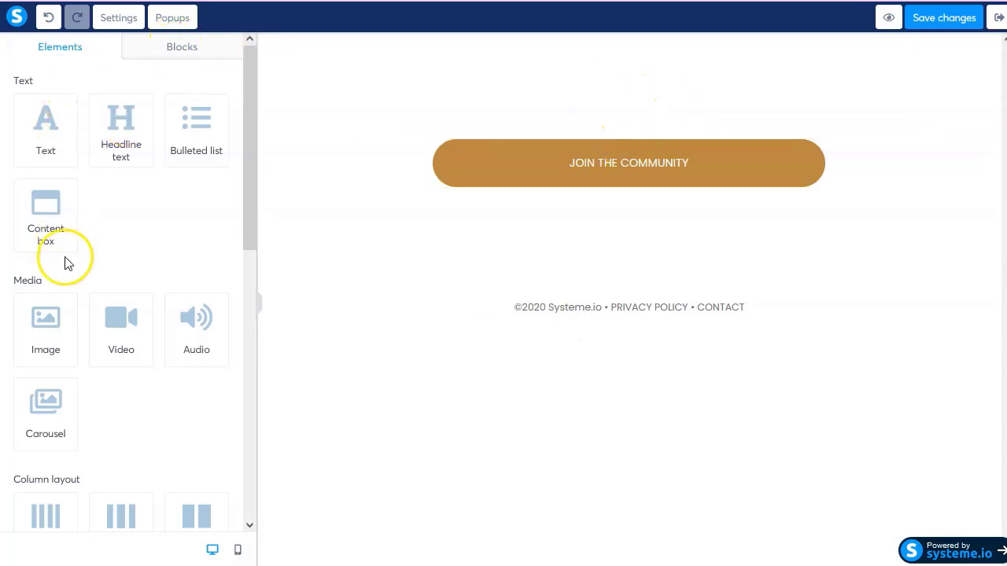
Add an image element above the "JOIN THE COMMUNITY" button and insert the orange trophy icon from the uploaded images.
left_click_drag(47, 319, 624, 145)
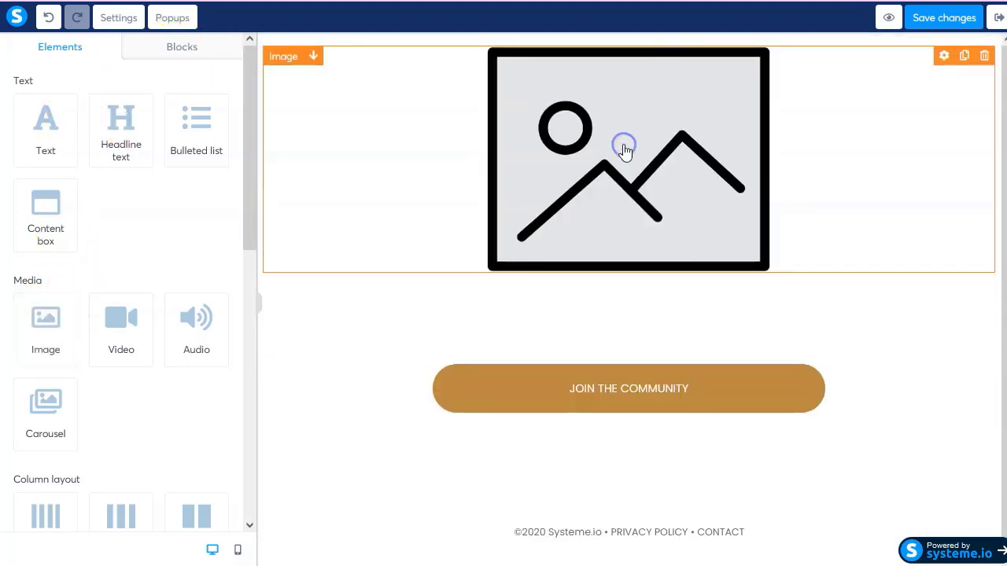
left_click(606, 153)
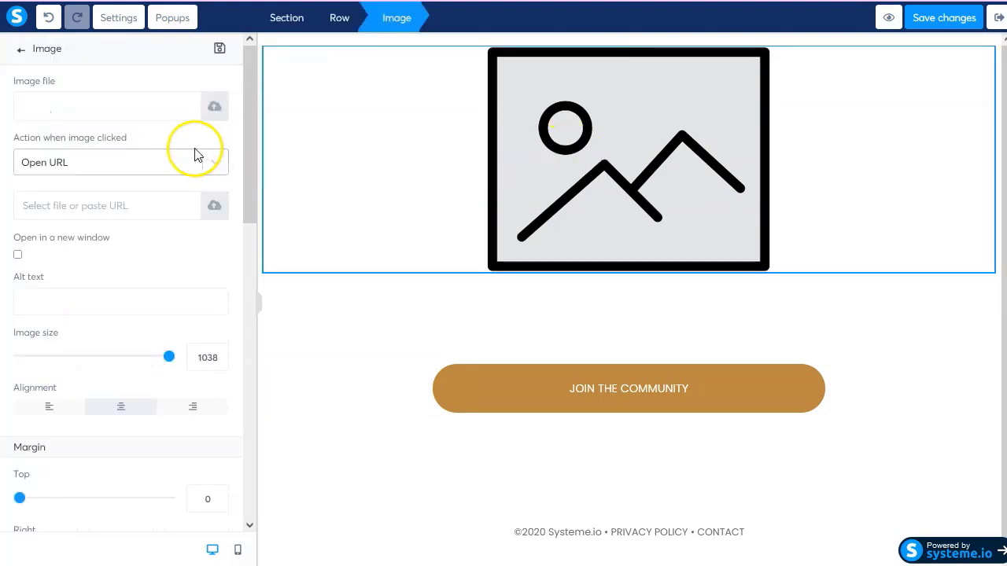
left_click(214, 106)
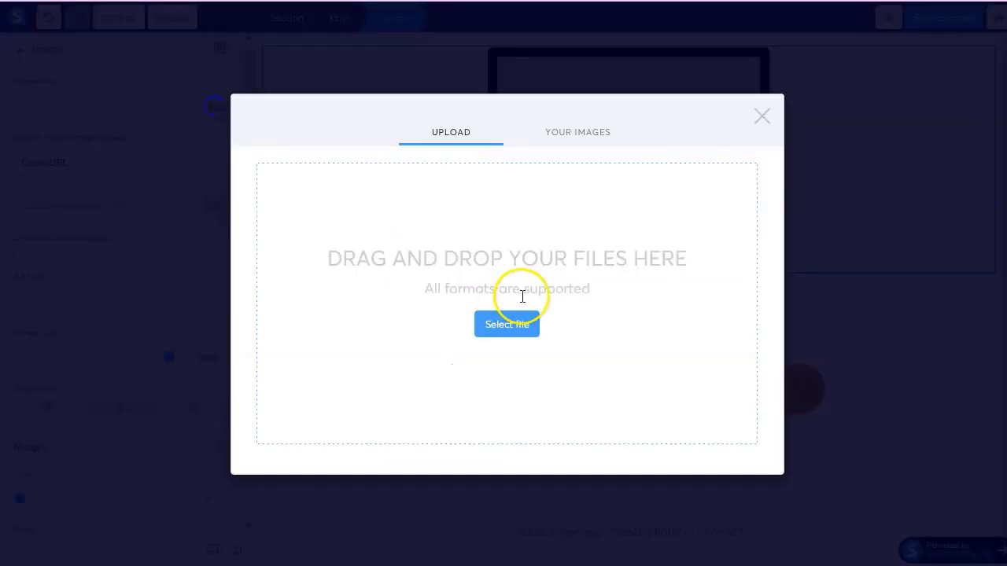
left_click(547, 133)
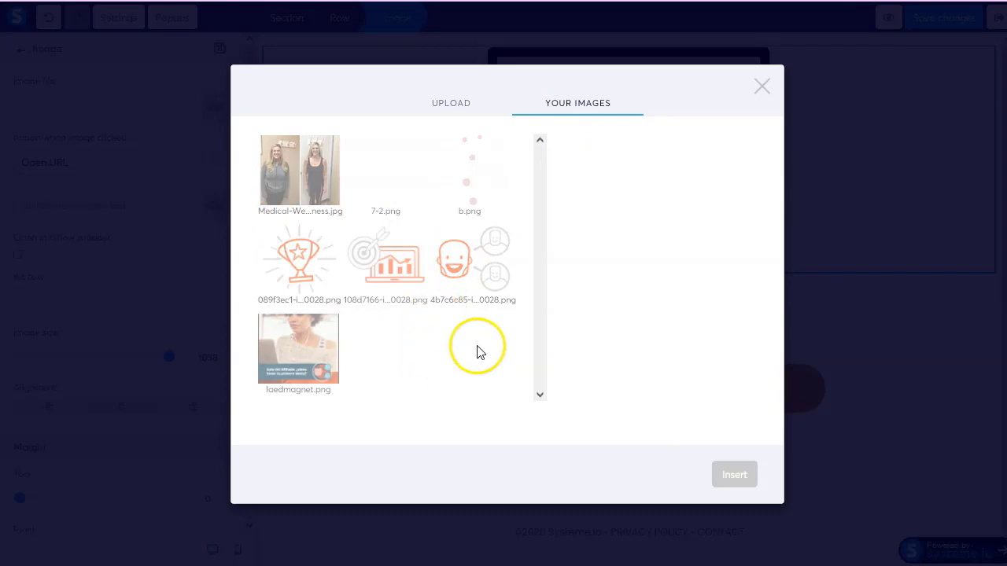
left_click(326, 272)
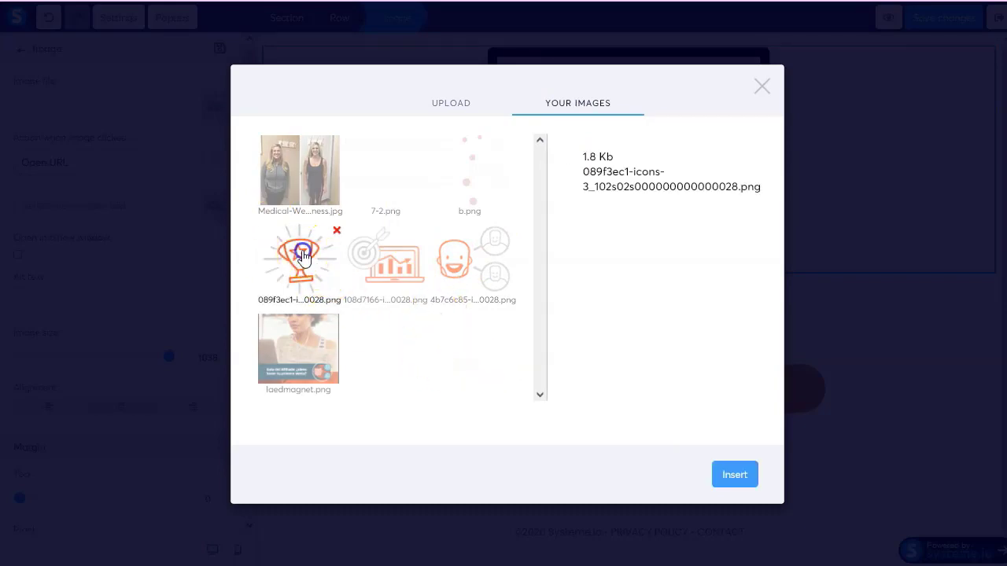
left_click(747, 476)
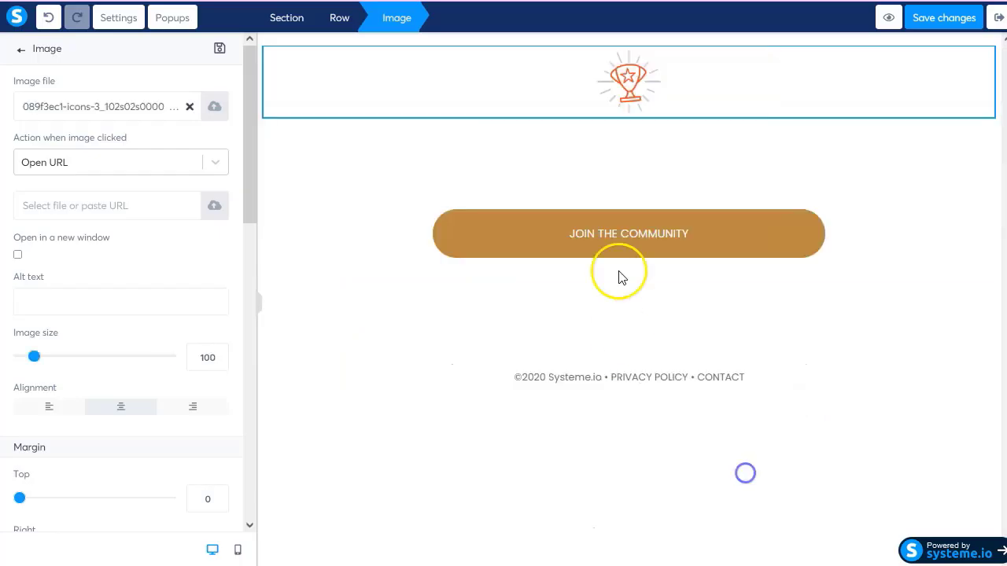
left_click(646, 158)
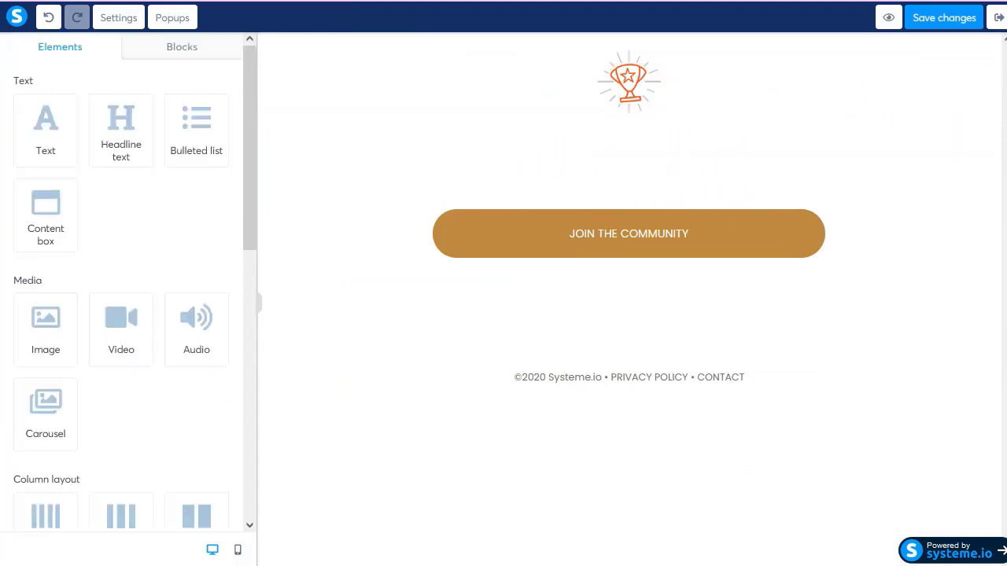
In Google Translate, translate "Las mejores y más lucrativas encuestas para ganar dinero extra. ¡Desde casa!" from Spanish to English and copy the translation.
key("ctrl+t")
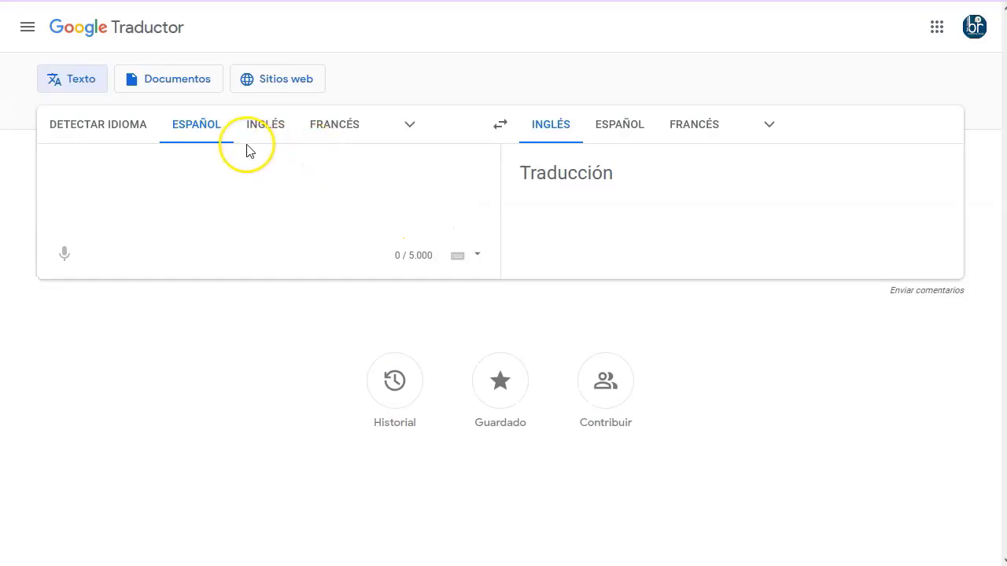
left_click(263, 181)
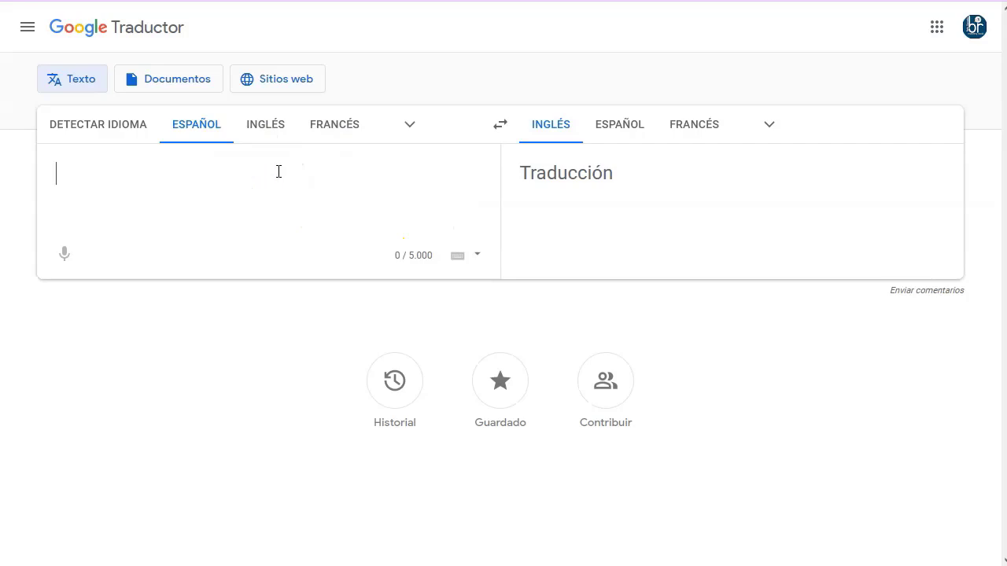
type("Las mejores y m")
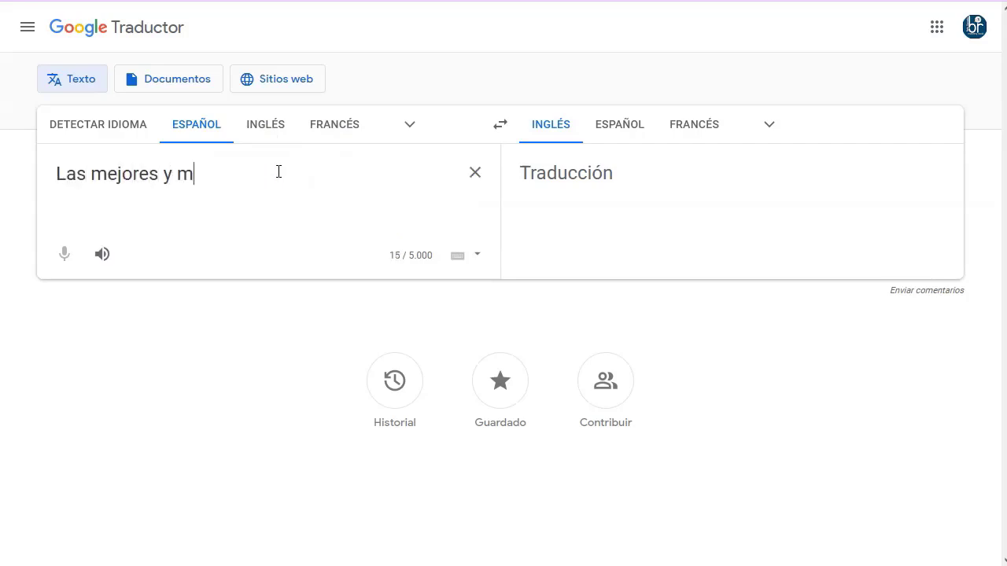
key("BackSpace")
key("BackSpace")
key("BackSpace")
key("BackSpace")
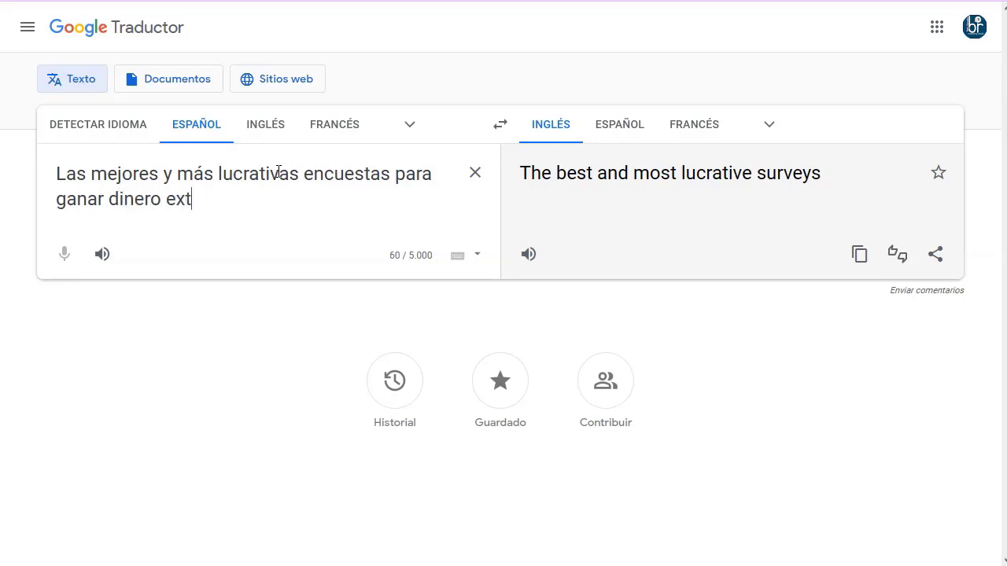
type(",")
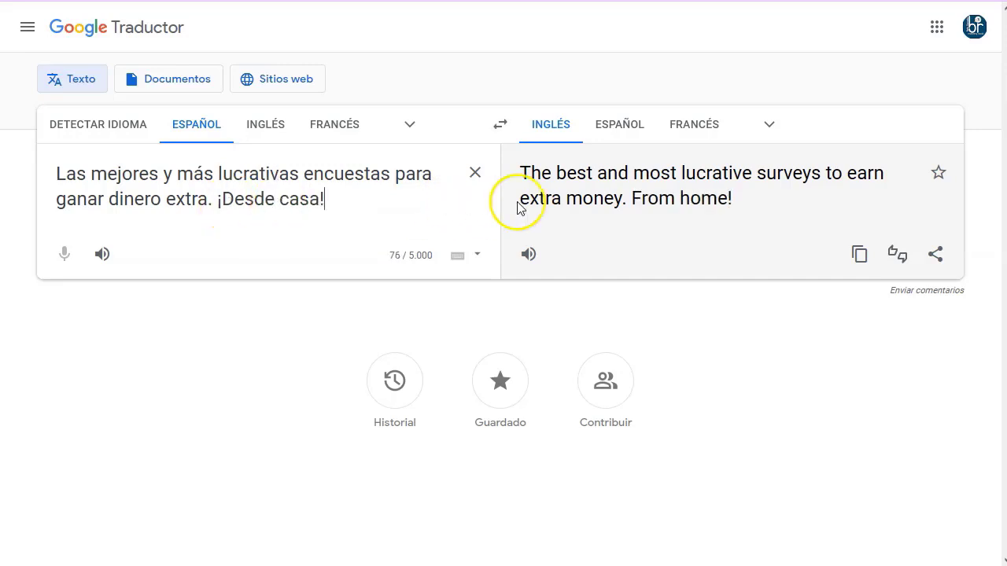
left_click(859, 256)
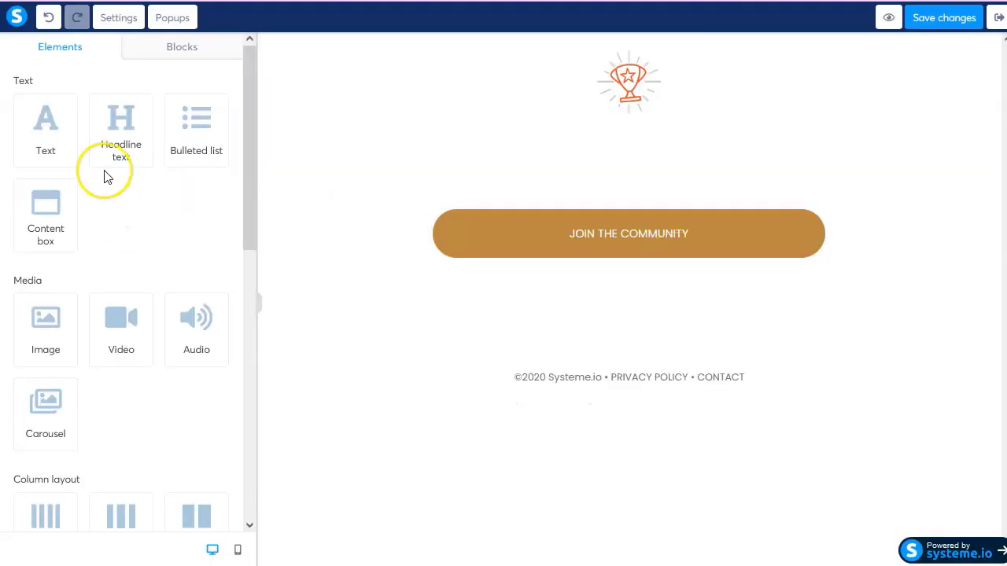
Back in the systeme.io editor, add a text element below the trophy and replace its placeholder with the copied English headline.
left_click_drag(55, 128, 640, 105)
triple_click(641, 142)
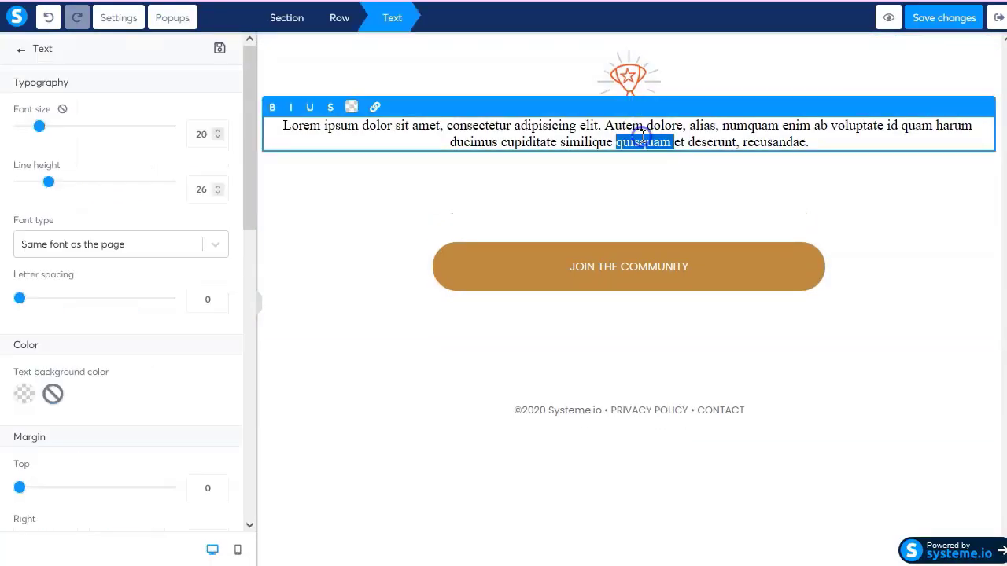
key("ctrl+v")
left_click(638, 124)
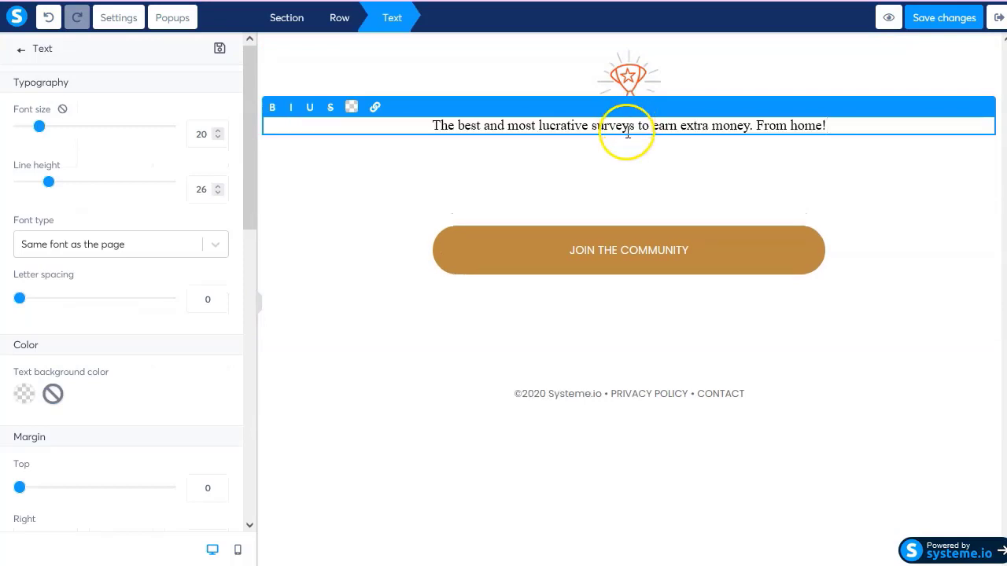
Set the font size of the headline below the trophy to 24.
triple_click(622, 124)
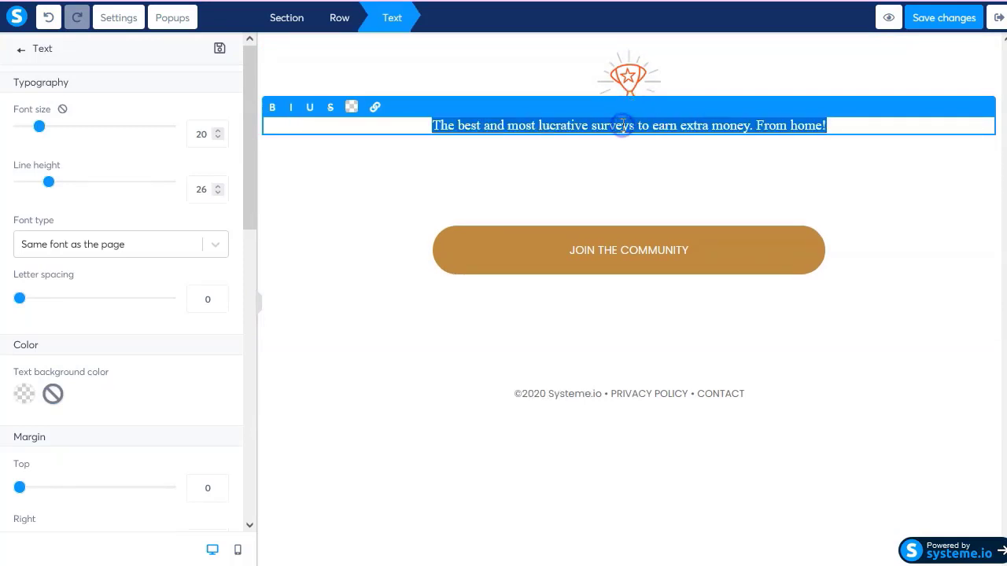
left_click(217, 130)
left_click(217, 131)
left_click(217, 130)
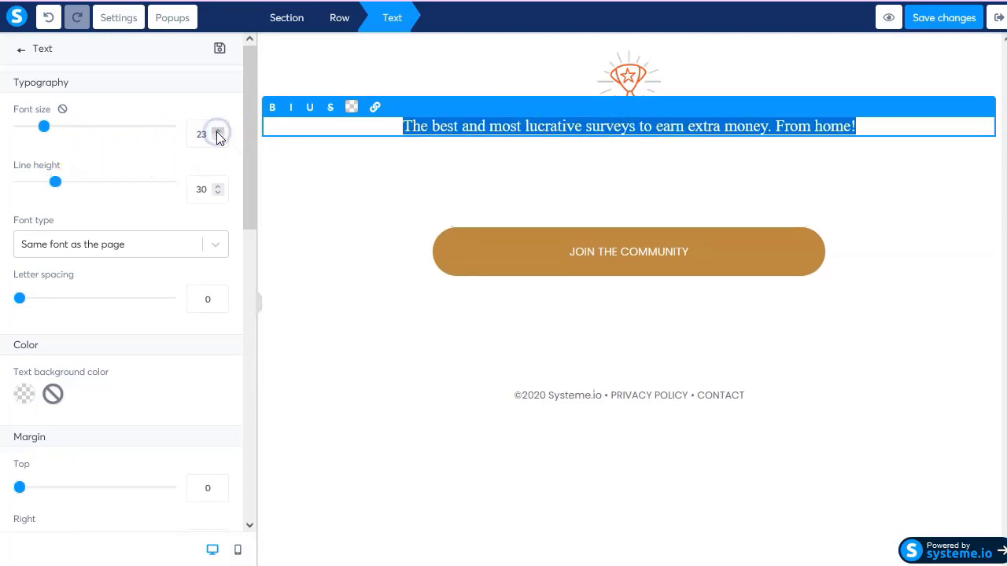
left_click(217, 131)
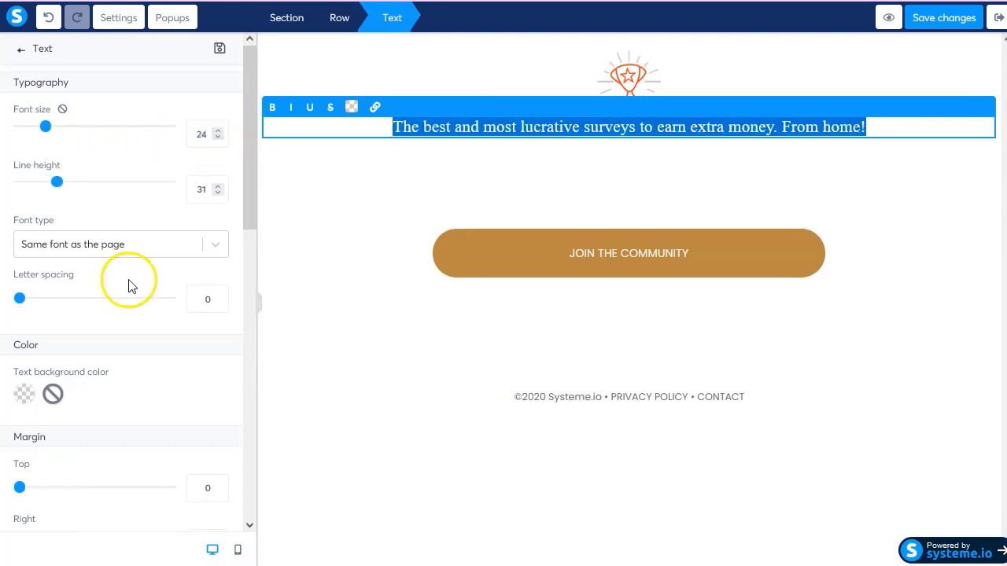
Change the headline's font to the web safe font Arial, Helvetica, sans-serif.
scroll(141, 267, "down", 1)
left_click(214, 171)
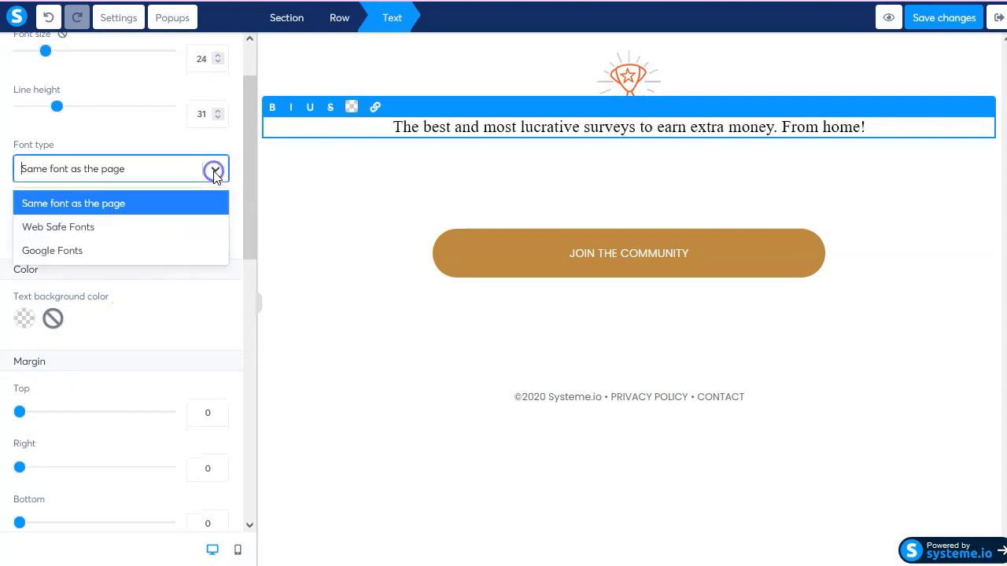
left_click(96, 228)
left_click(59, 220)
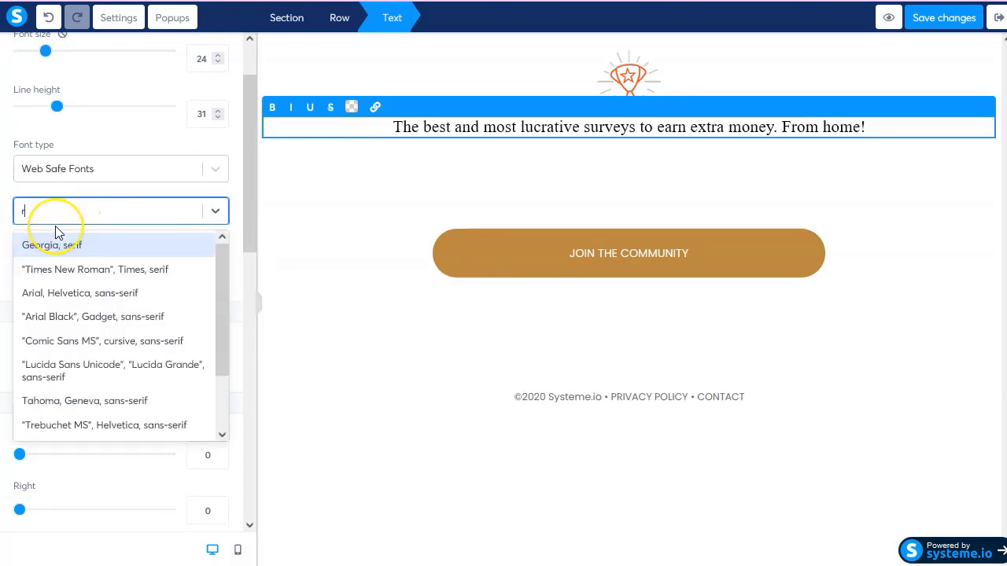
left_click(92, 295)
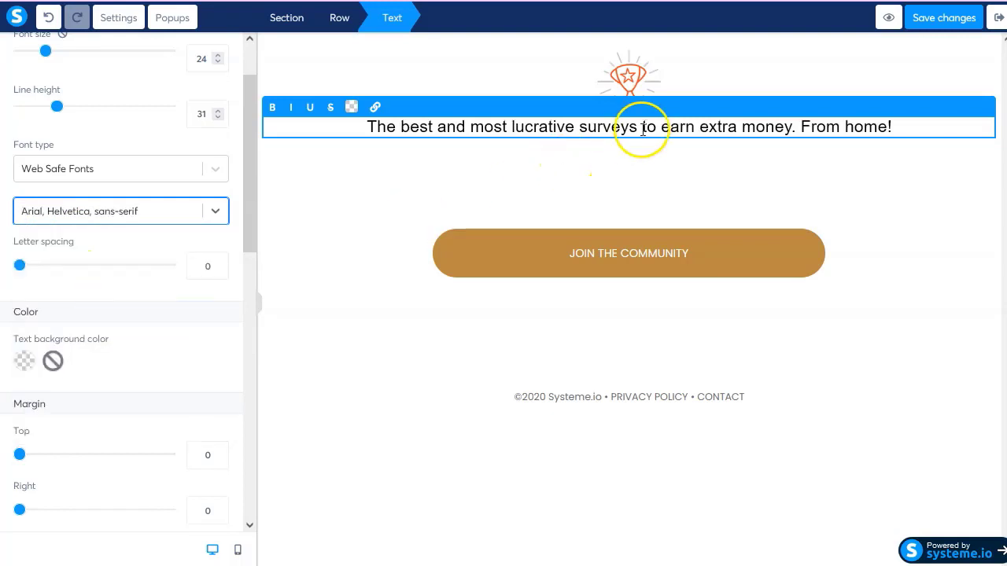
left_click(523, 179)
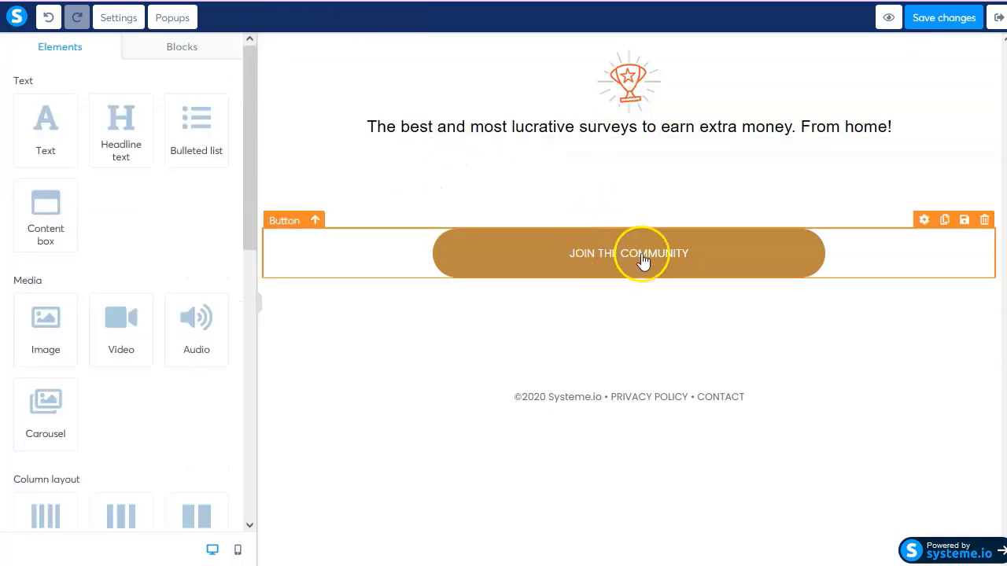
Duplicate the "JOIN THE COMMUNITY" button and set the upper button's top margin to 25 and bottom margin to 0.
left_click(944, 220)
left_click(850, 249)
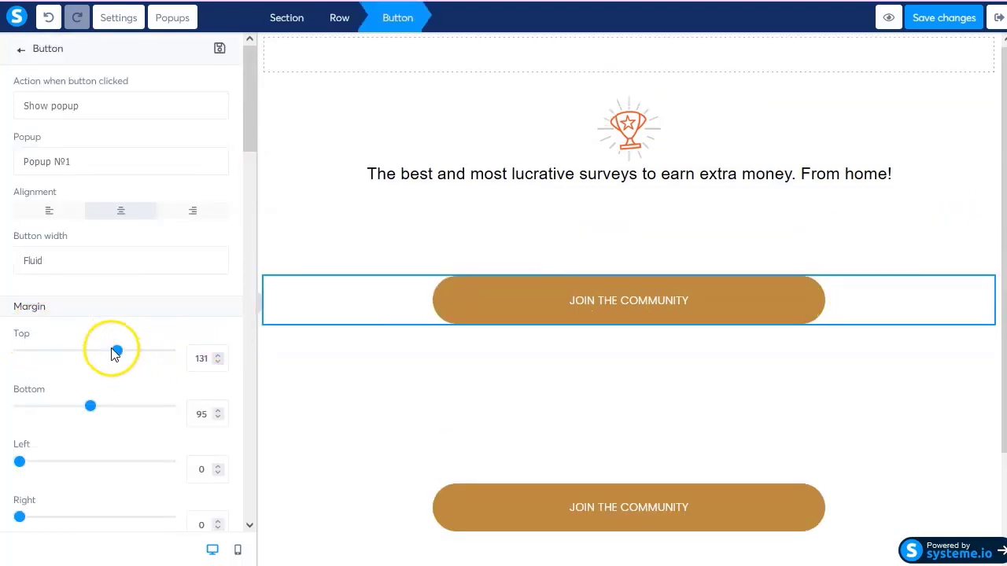
left_click_drag(118, 352, 39, 358)
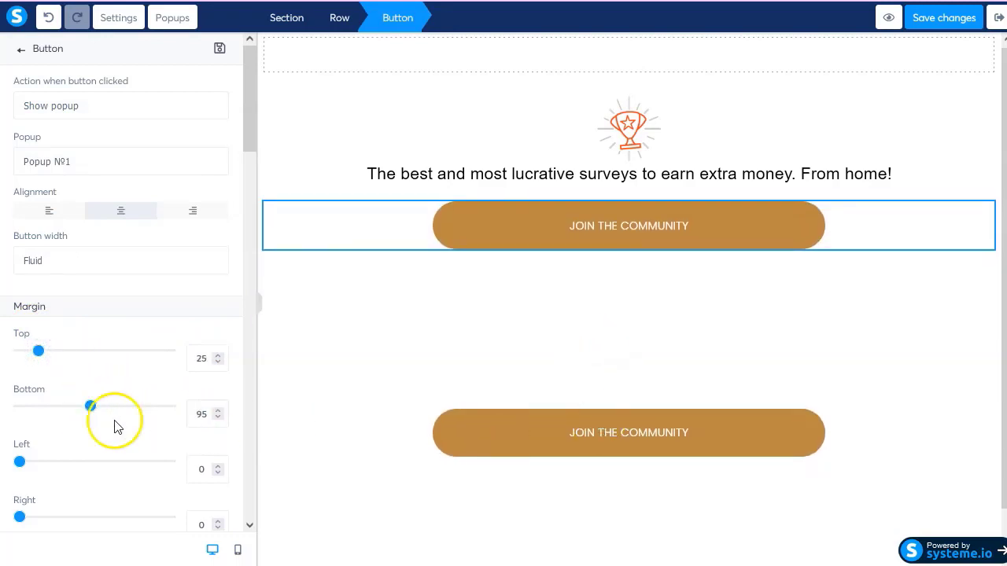
left_click_drag(94, 413, 11, 408)
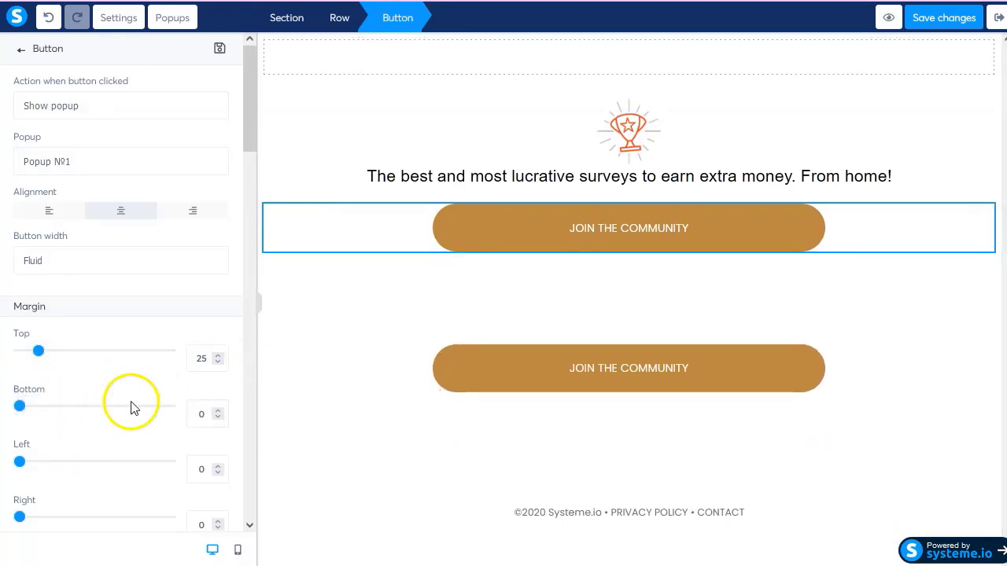
Set the upper button's text to font size 20 and line height 24.
scroll(131, 407, "down", 5)
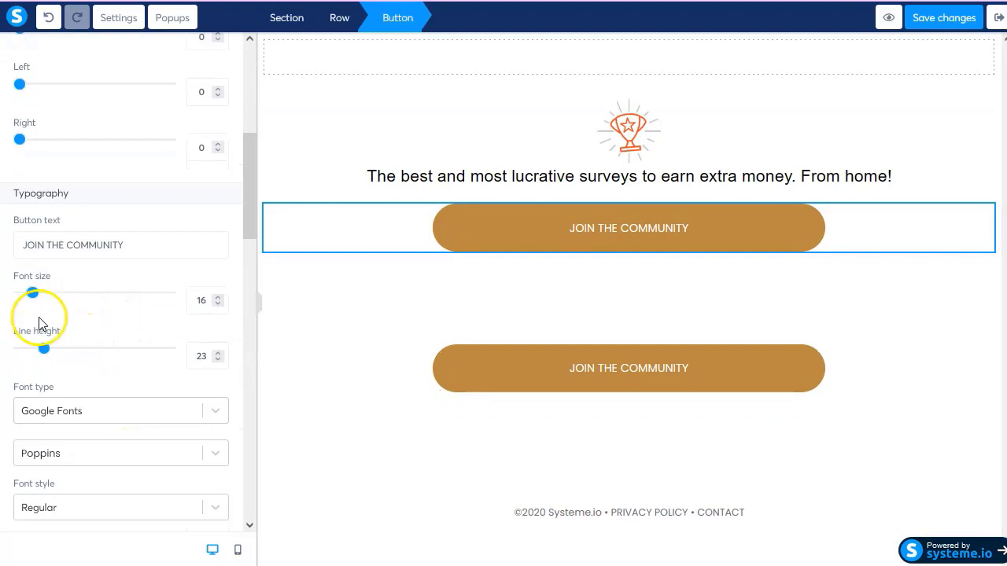
left_click(217, 298)
left_click(217, 297)
left_click(217, 297)
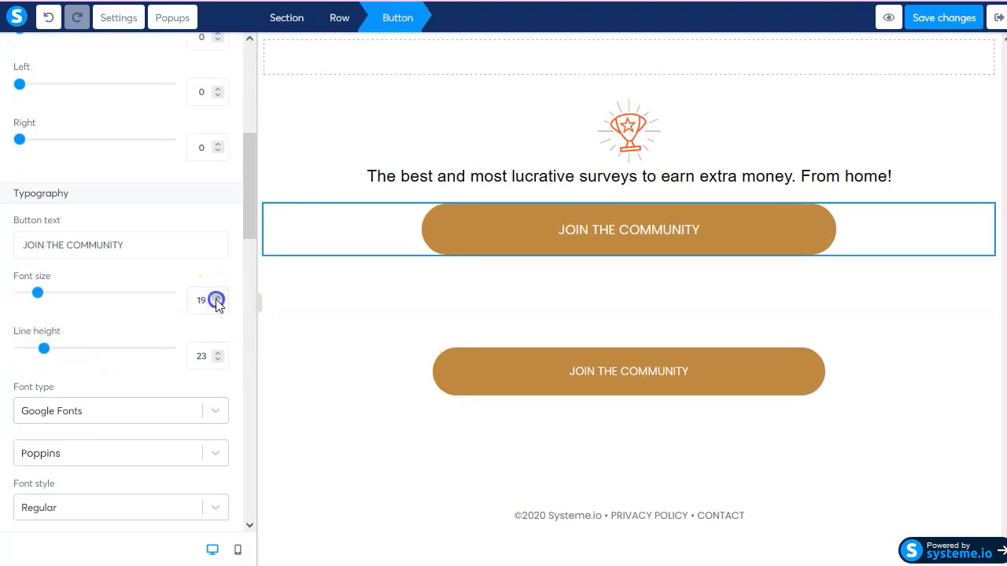
left_click(217, 298)
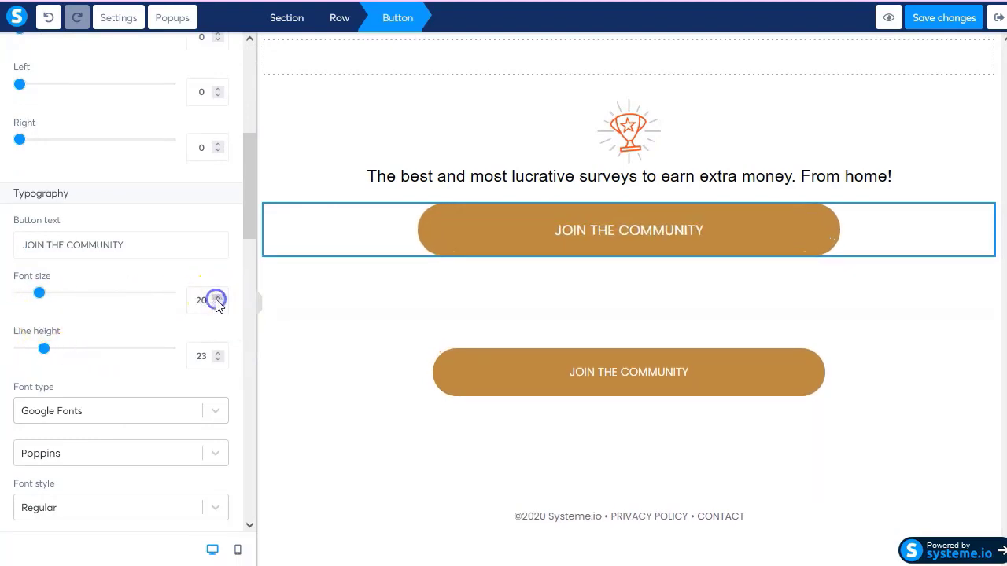
left_click(220, 354)
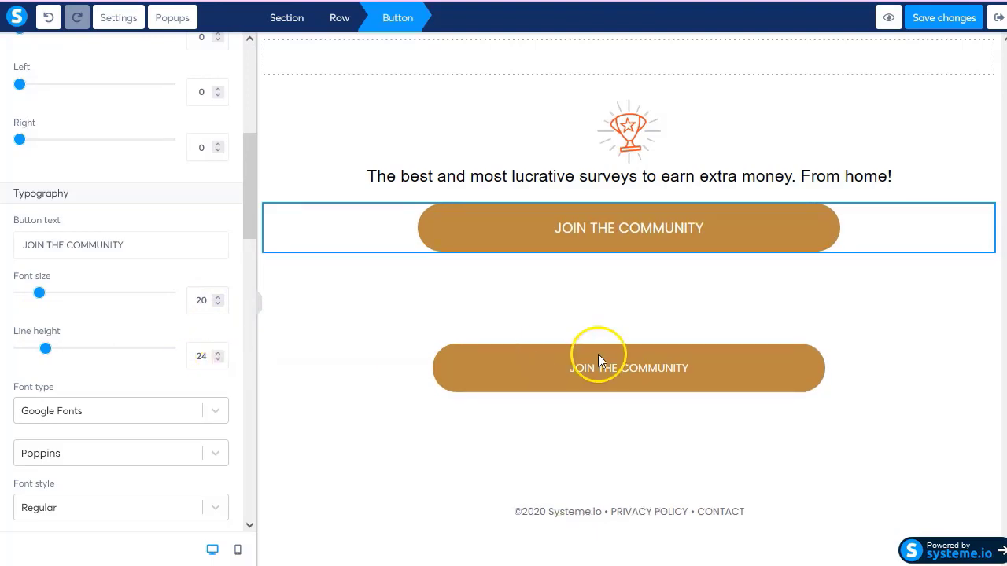
Delete the lower "JOIN THE COMMUNITY" button and duplicate the restyled upper one.
key("Escape")
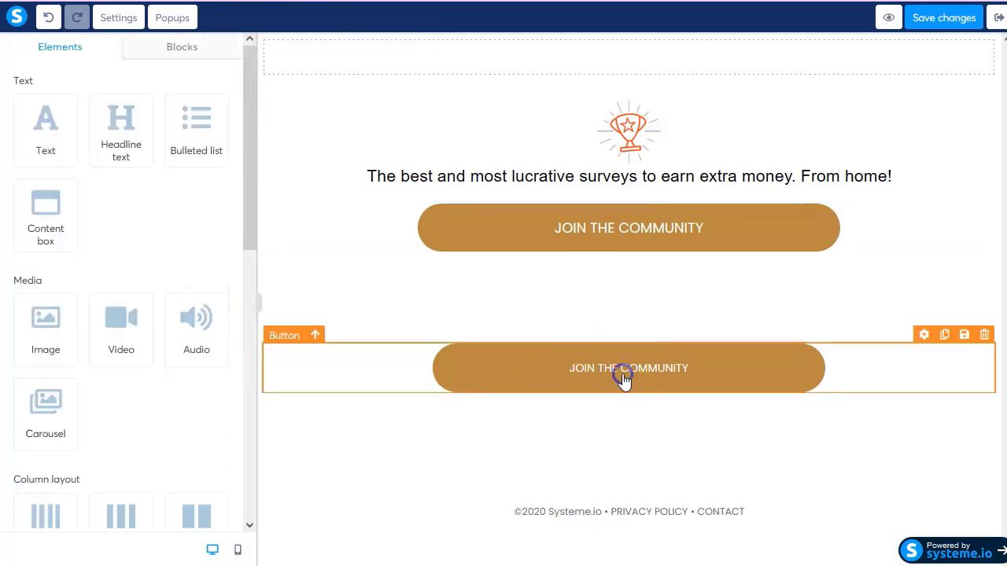
left_click(983, 337)
left_click(576, 311)
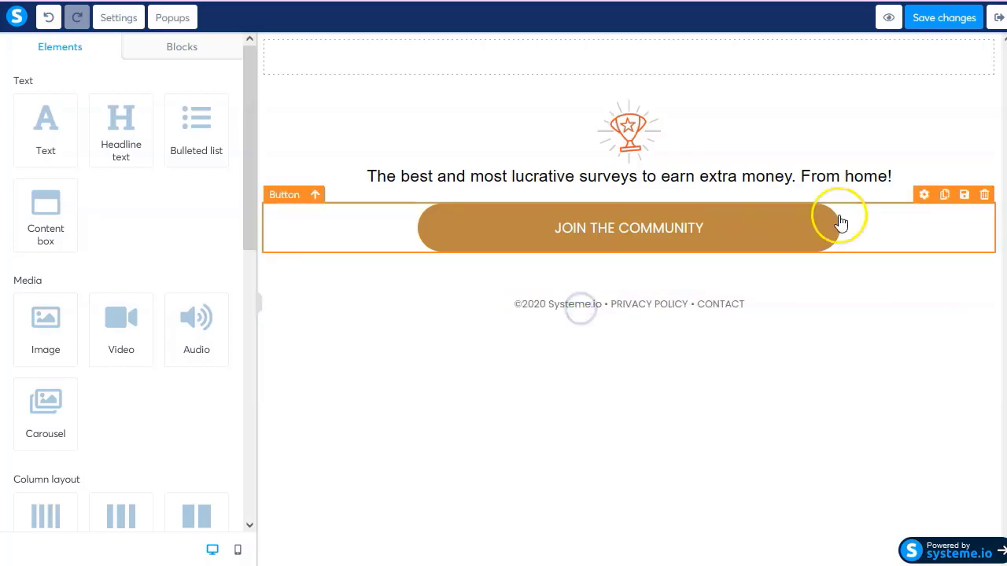
left_click(945, 197)
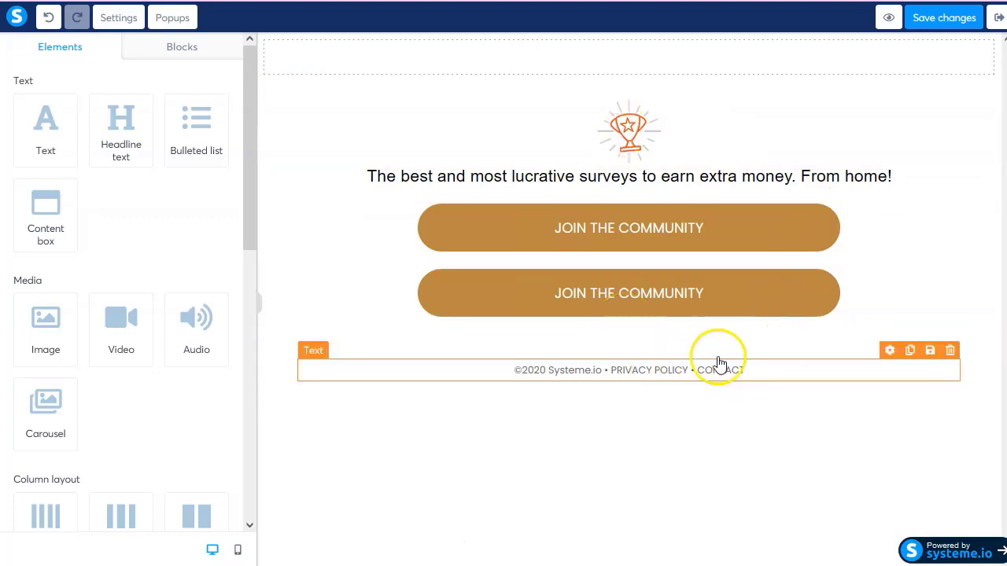
Set the footer row's top margin to 100 and delete the empty row above the trophy icon.
left_click(874, 361)
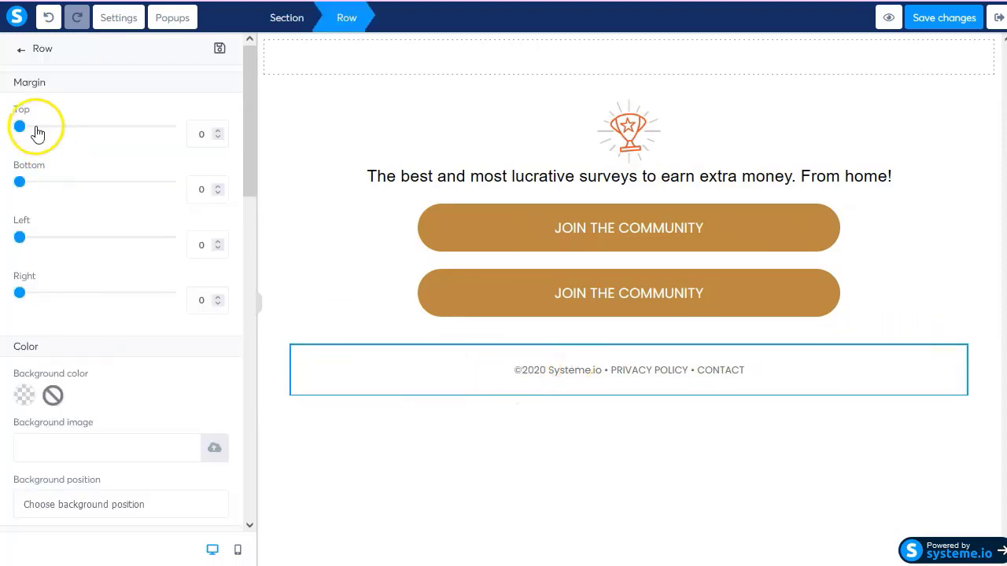
left_click(193, 136)
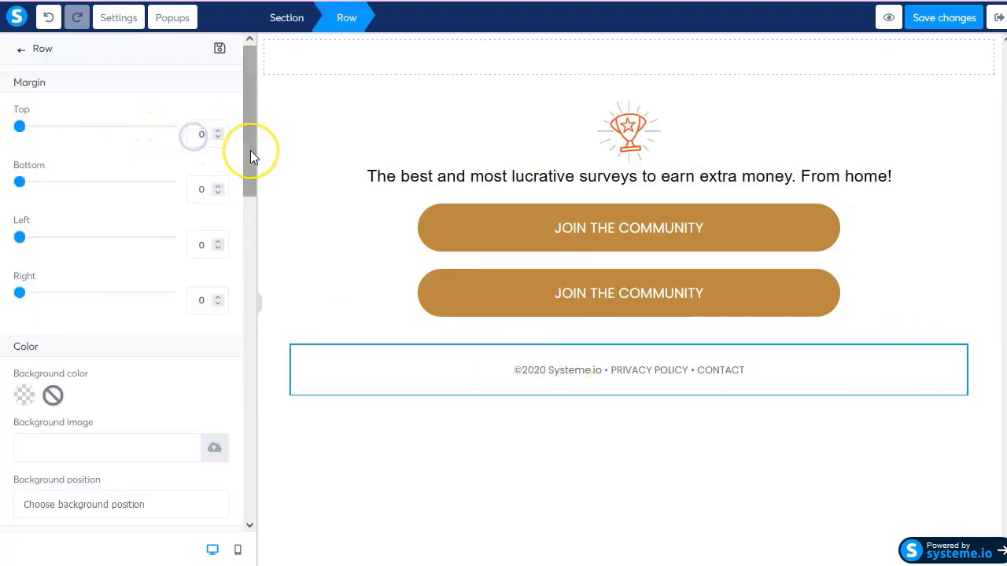
type("100")
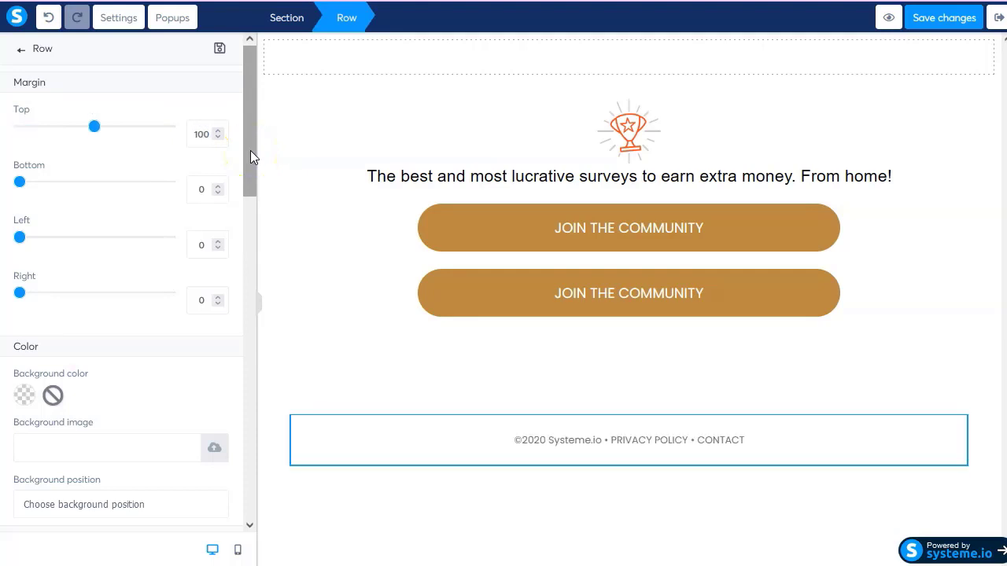
left_click(364, 355)
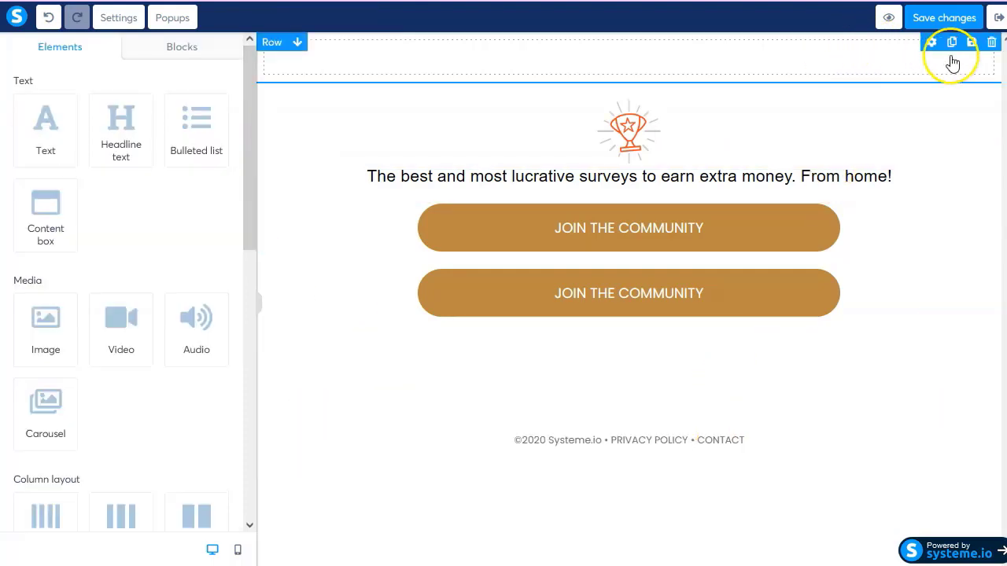
left_click(991, 42)
left_click(575, 310)
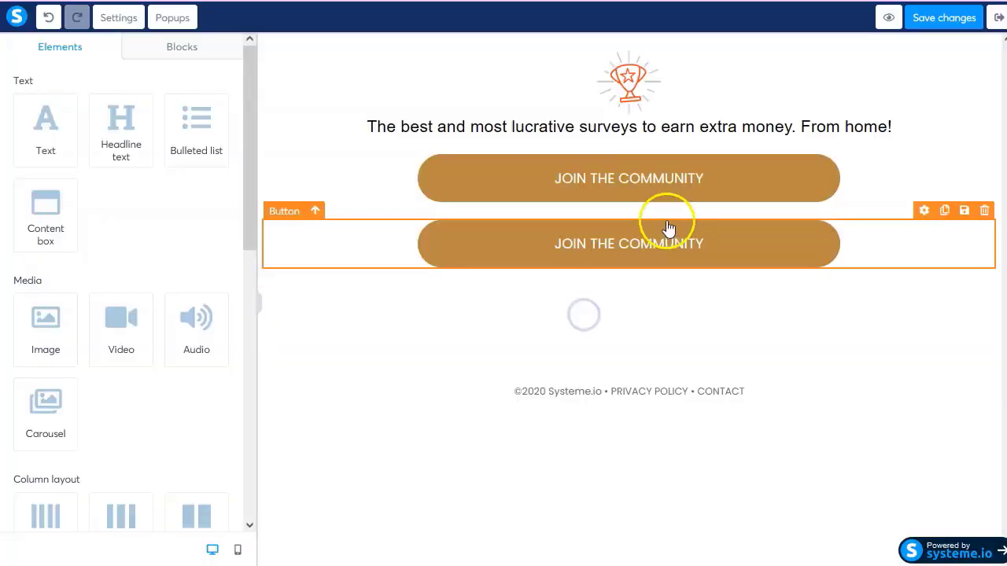
Open the upper button's settings, copy the "We Find You Best Surveys" offer link from the Notepad++ notes, and return to the page editor.
left_click(730, 188)
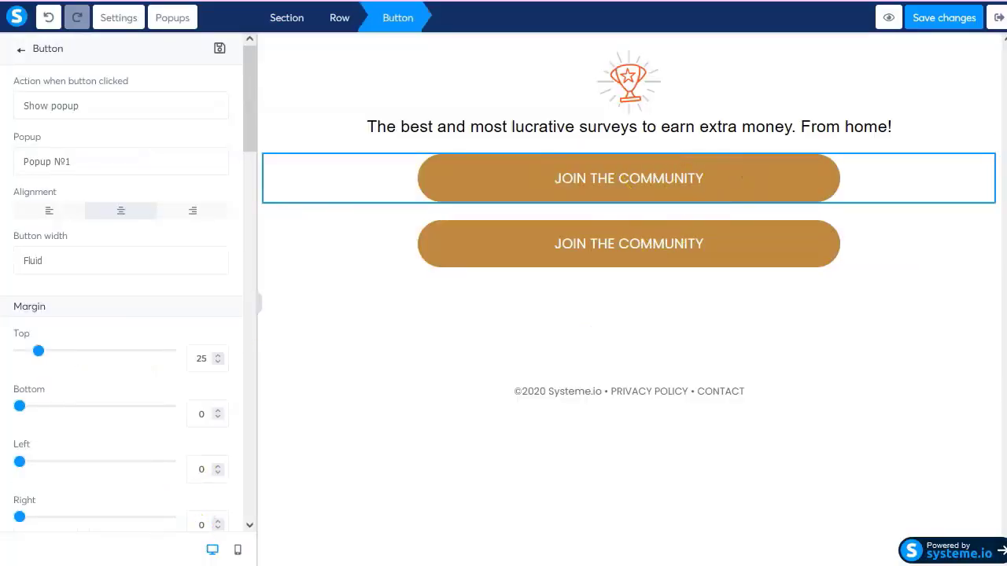
key("alt+Tab")
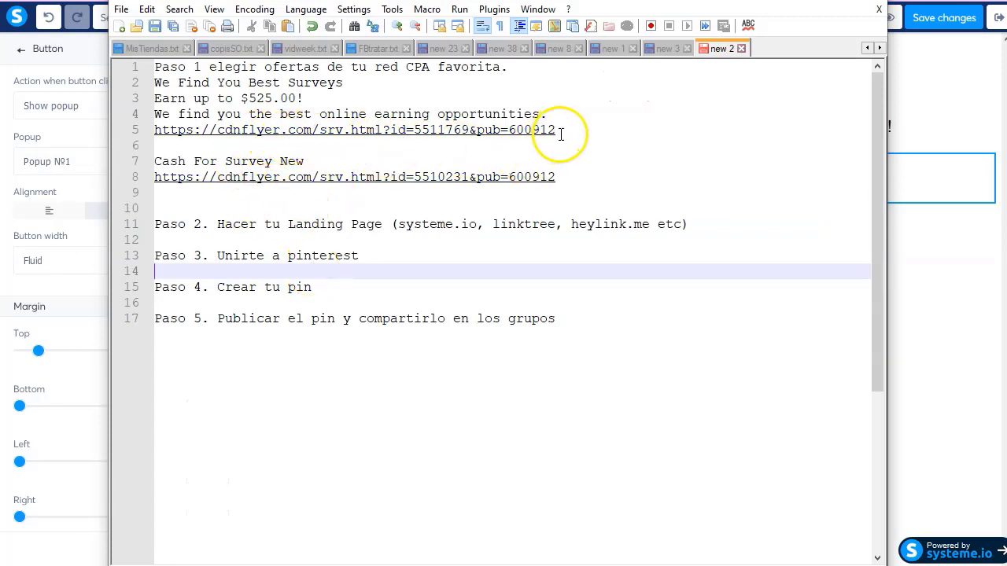
left_click_drag(561, 133, 166, 126)
key("ctrl+c")
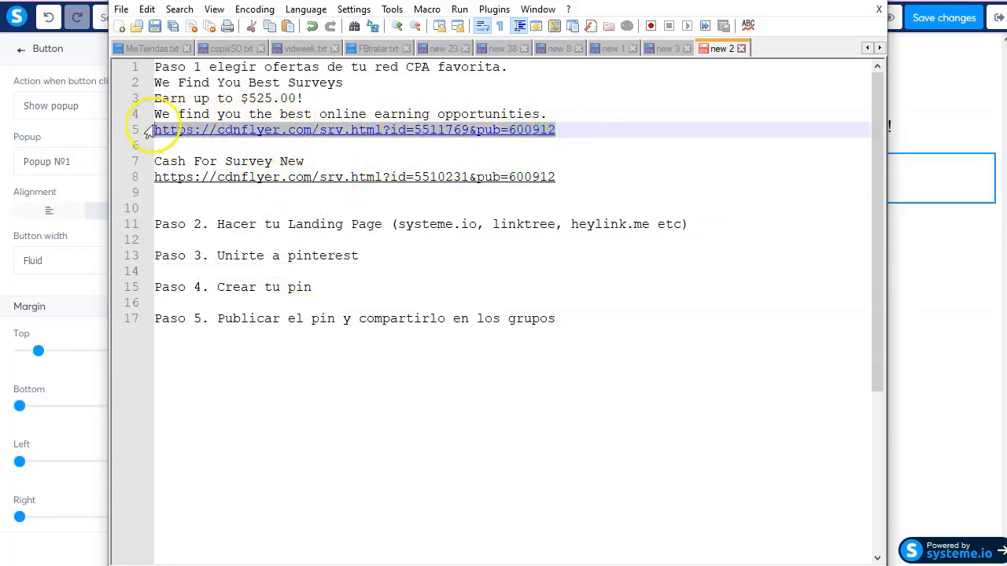
left_click(149, 132)
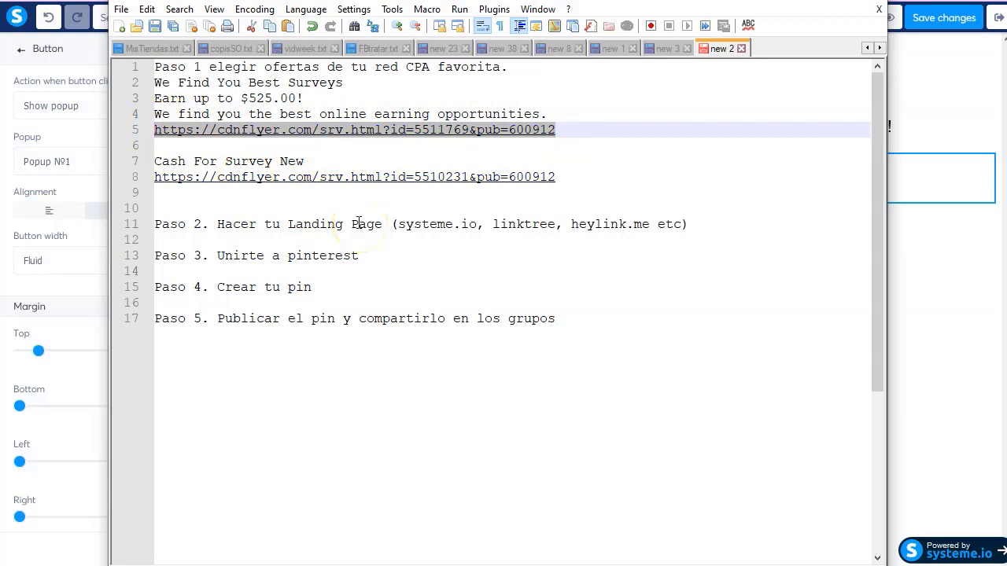
left_click(955, 189)
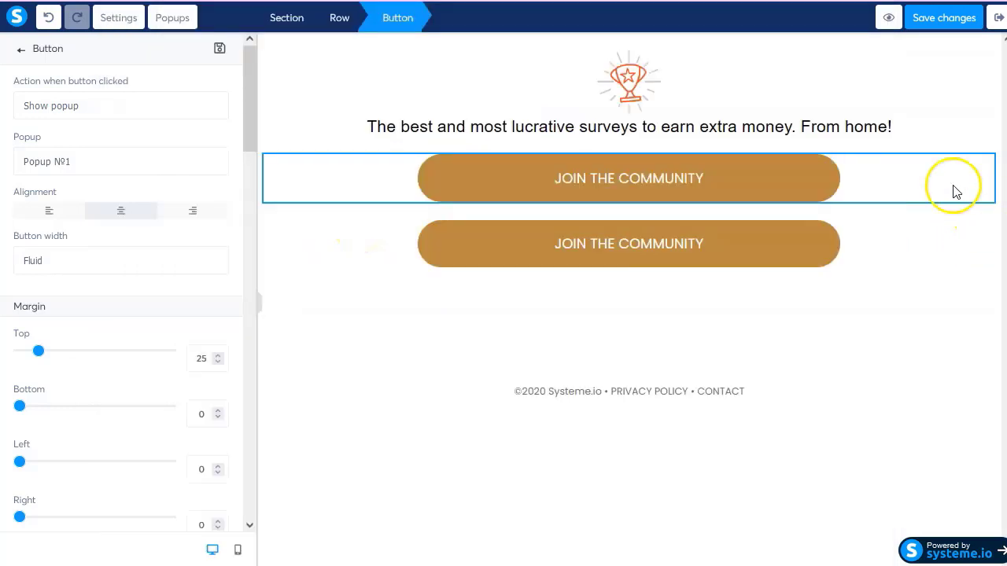
Delete Popup №1 from the page's popups and return to the page layout.
left_click(620, 182)
left_click(174, 18)
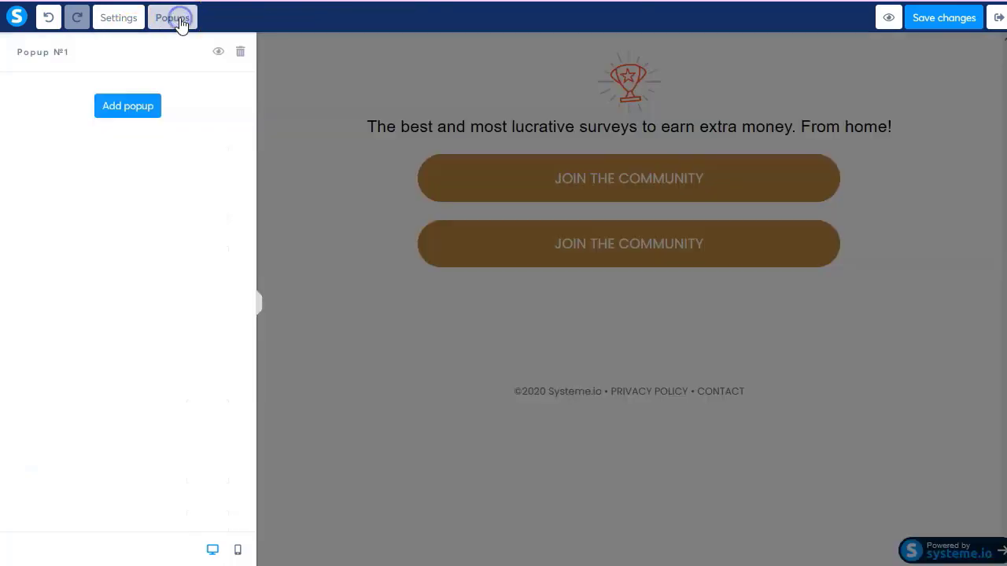
left_click(244, 57)
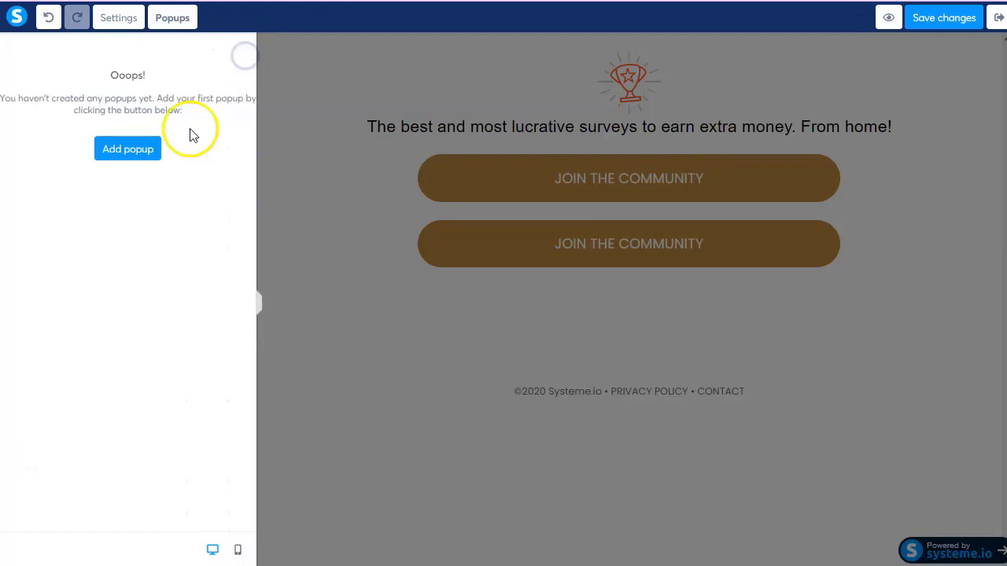
left_click(120, 19)
Set the upper button's click action to Open URL and paste the copied "We Find You Best Surveys" offer link as its address.
left_click(583, 180)
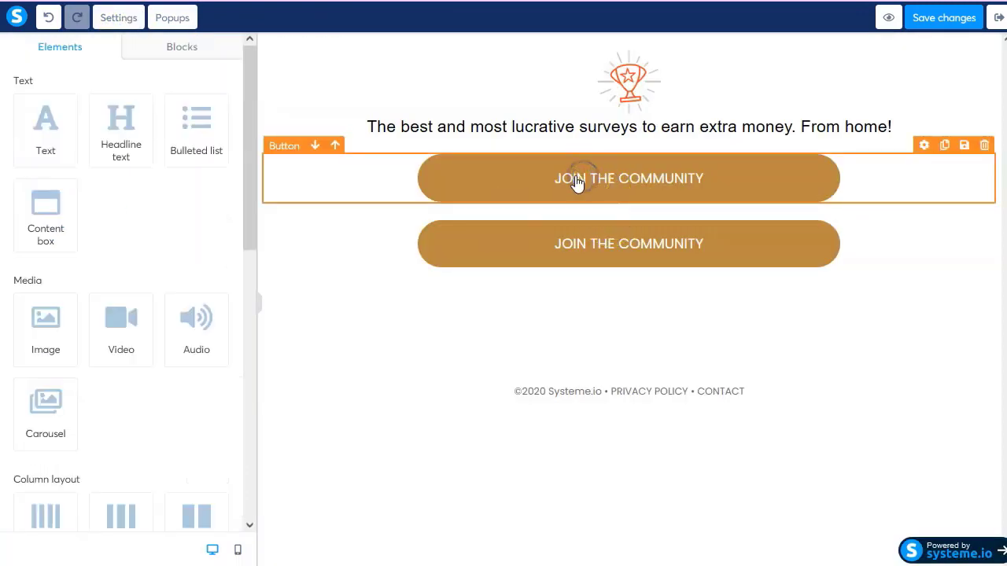
left_click(923, 144)
left_click(117, 103)
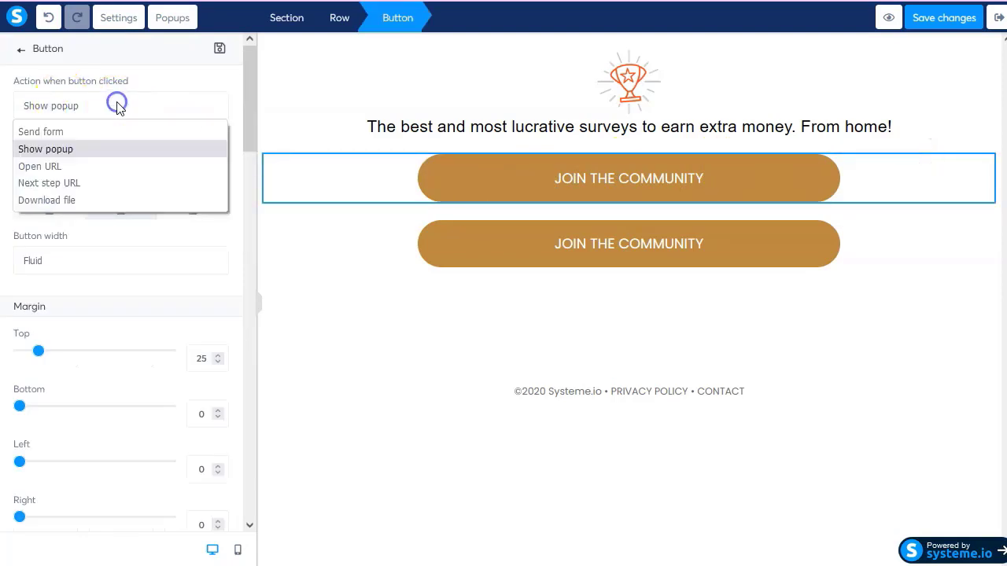
left_click(87, 166)
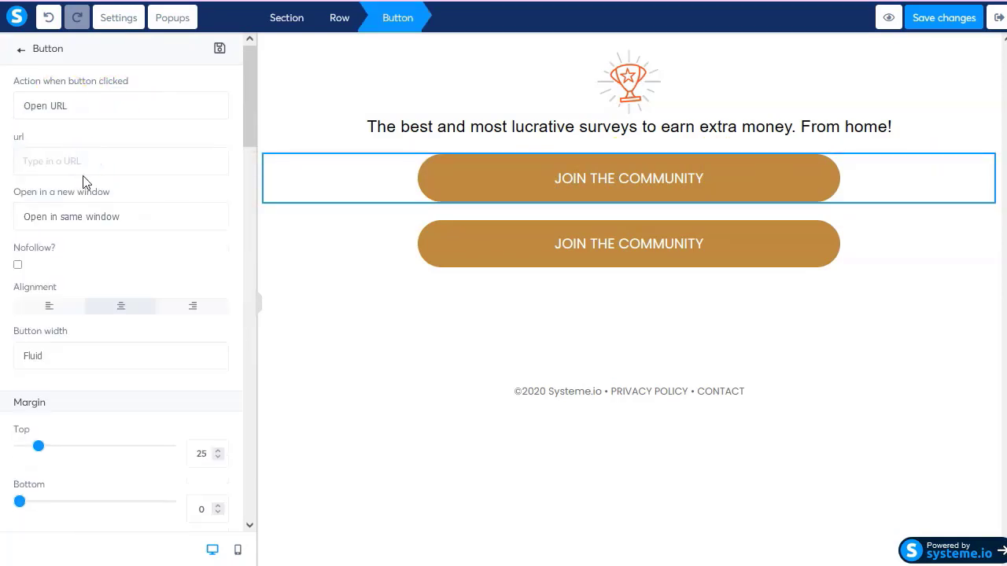
key("ctrl+v")
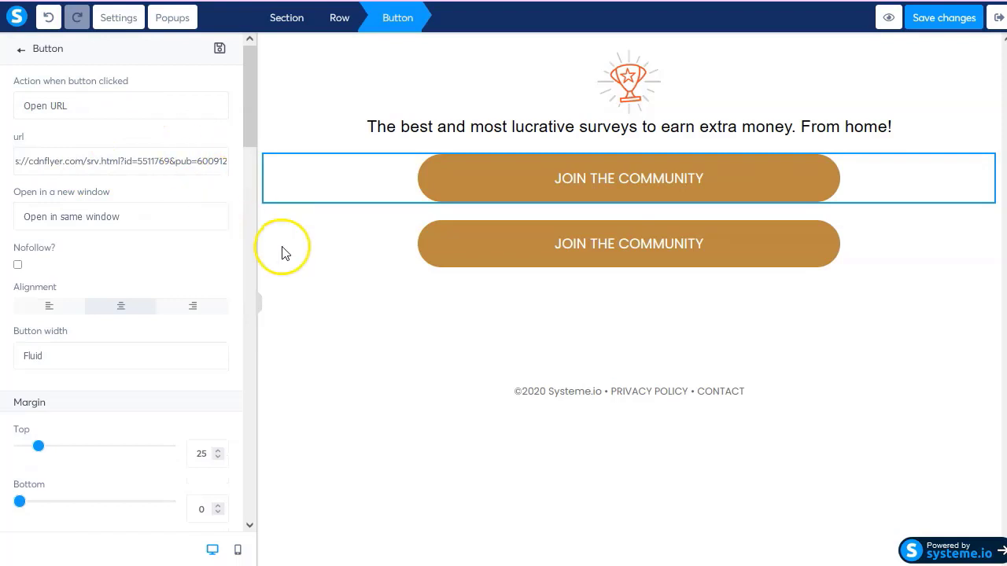
left_click(309, 264)
Set the lower button's action to Open URL with the "Cash For Survey New" offer link copied from the Notepad++ notes.
left_click(718, 250)
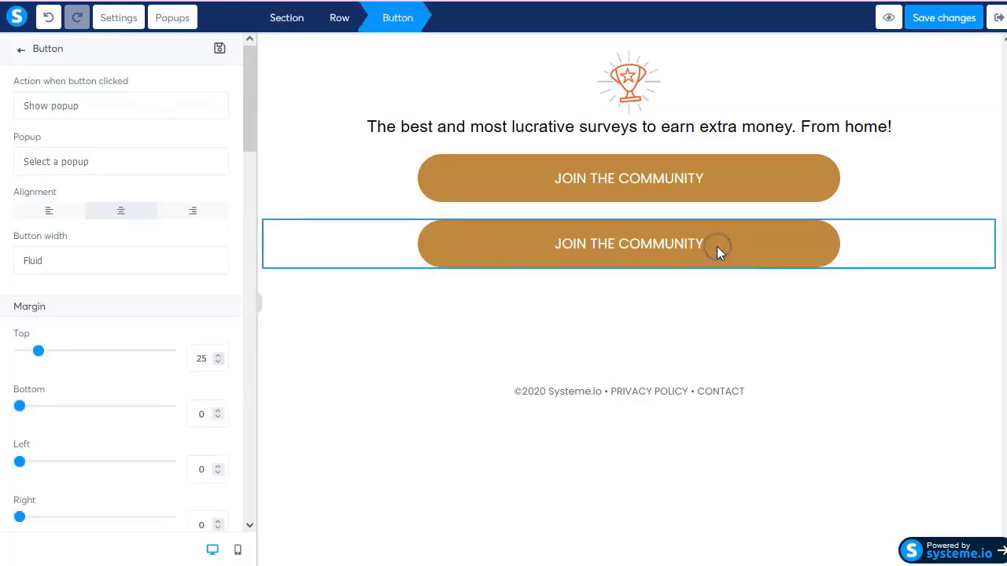
left_click(142, 105)
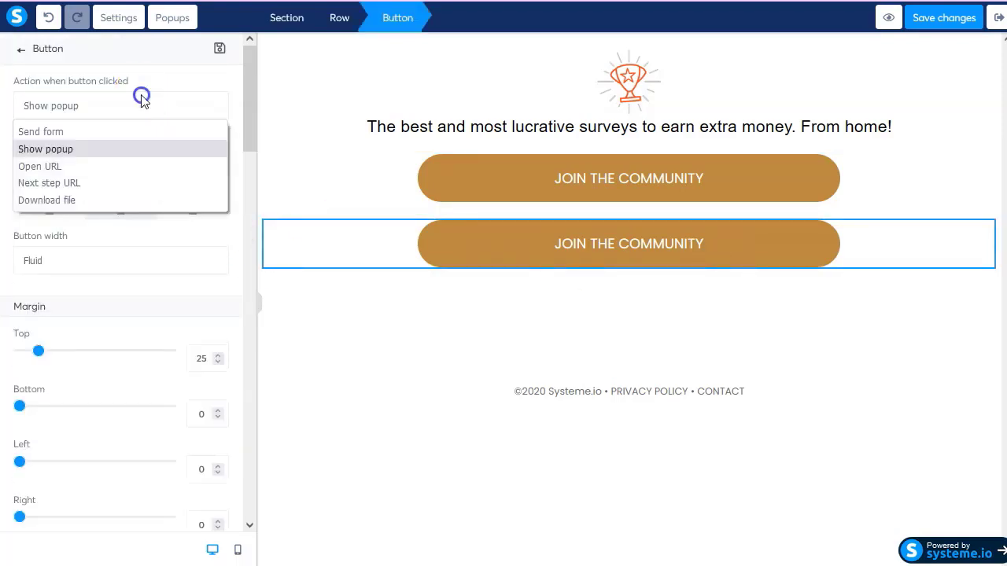
left_click(70, 165)
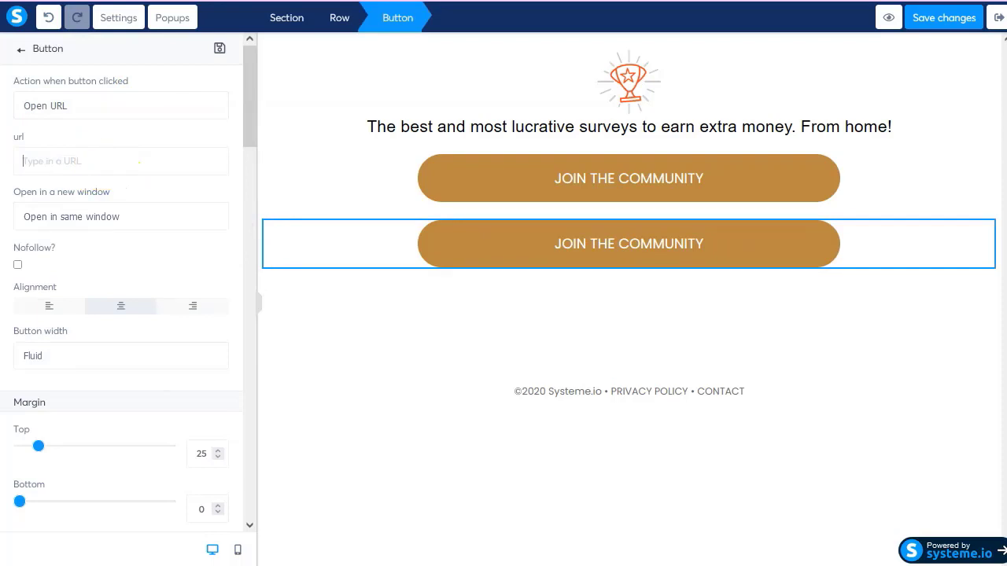
key("alt+Tab")
left_click_drag(559, 177, 154, 177)
key("ctrl+c")
left_click(60, 162)
key("ctrl+v")
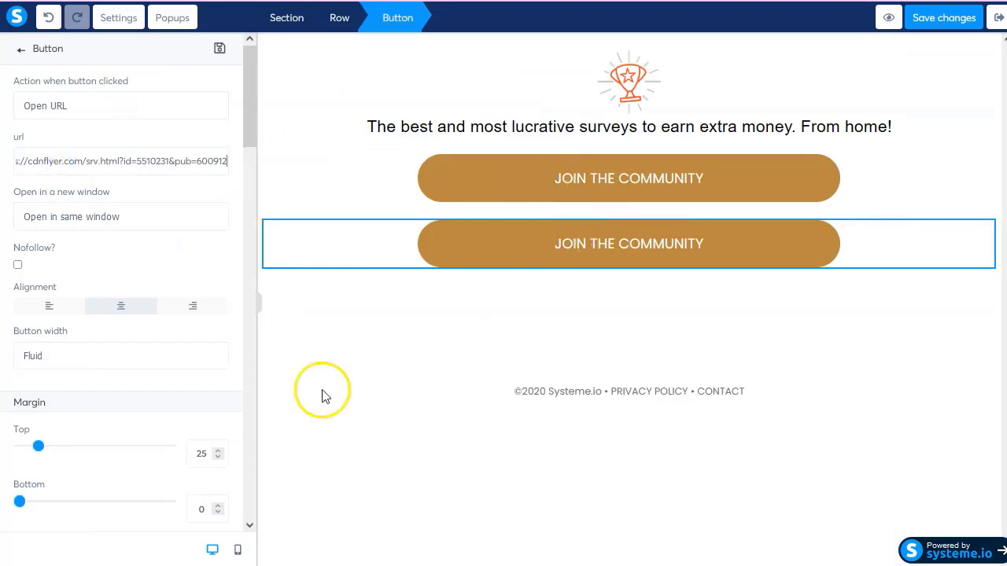
Copy the "Cash For Survey New" title from the Notepad++ notes into the lower button's text and change it to "Cash For Survey Now".
key("alt+Tab")
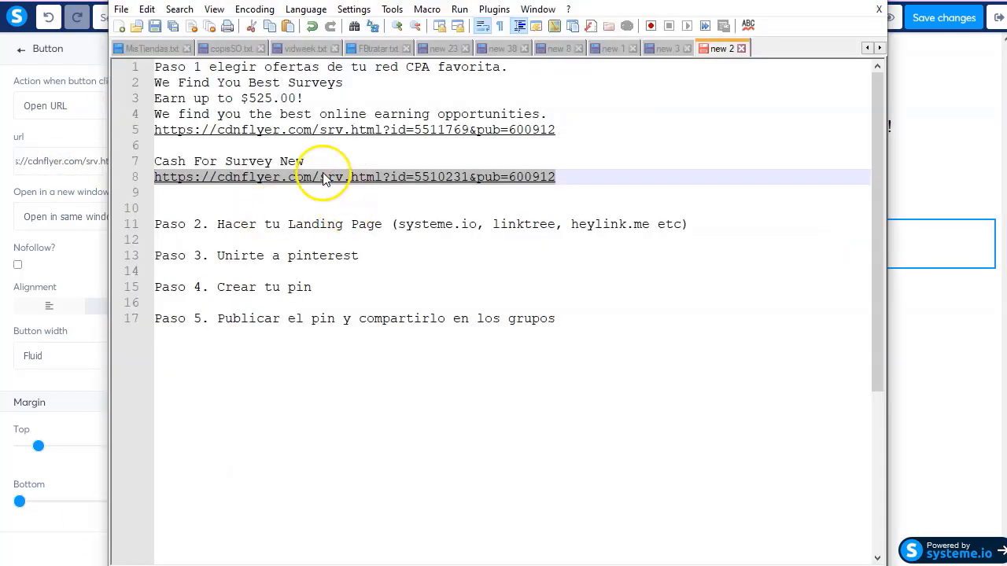
left_click_drag(308, 161, 180, 161)
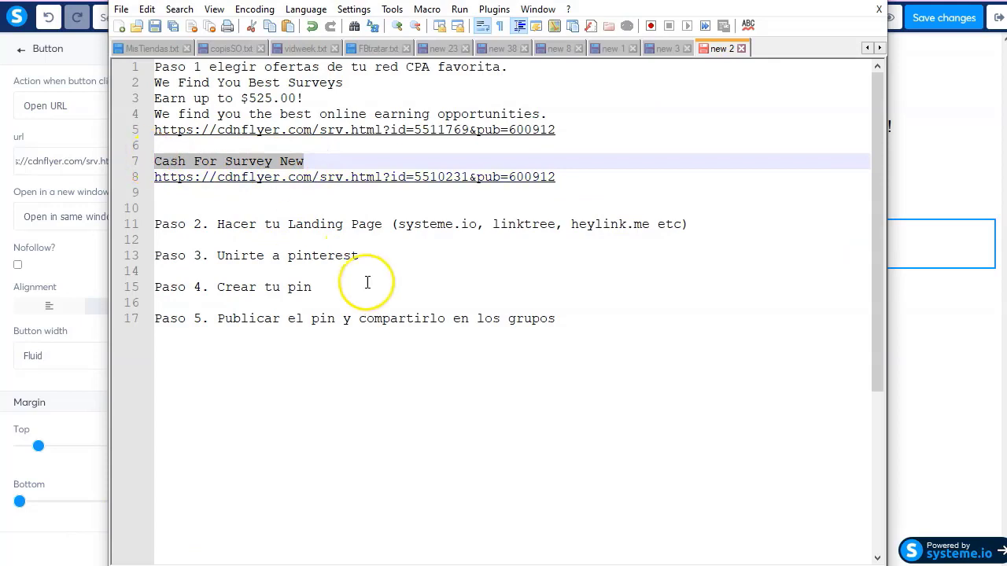
left_click(71, 133)
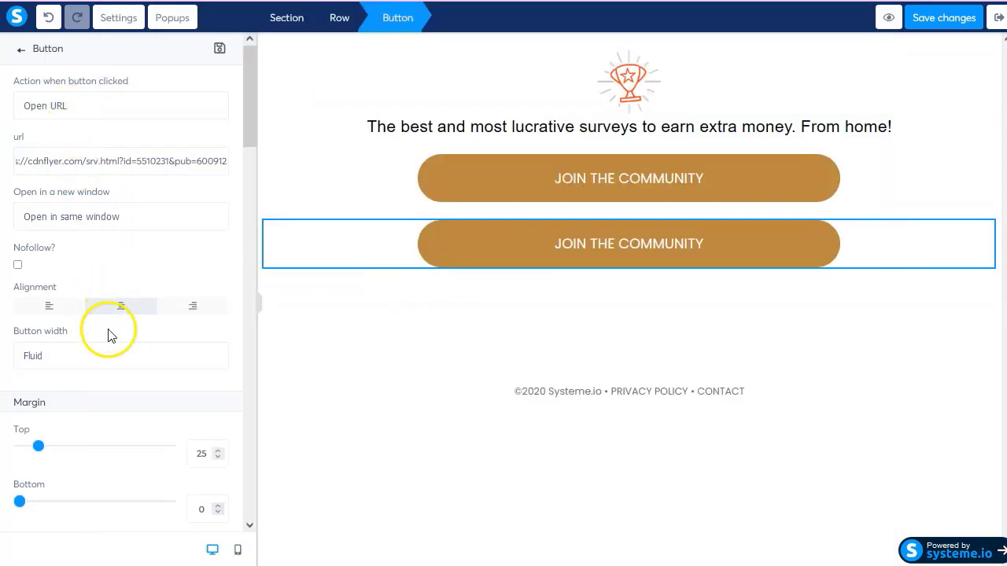
scroll(108, 333, "down", 4)
scroll(105, 367, "down", 4)
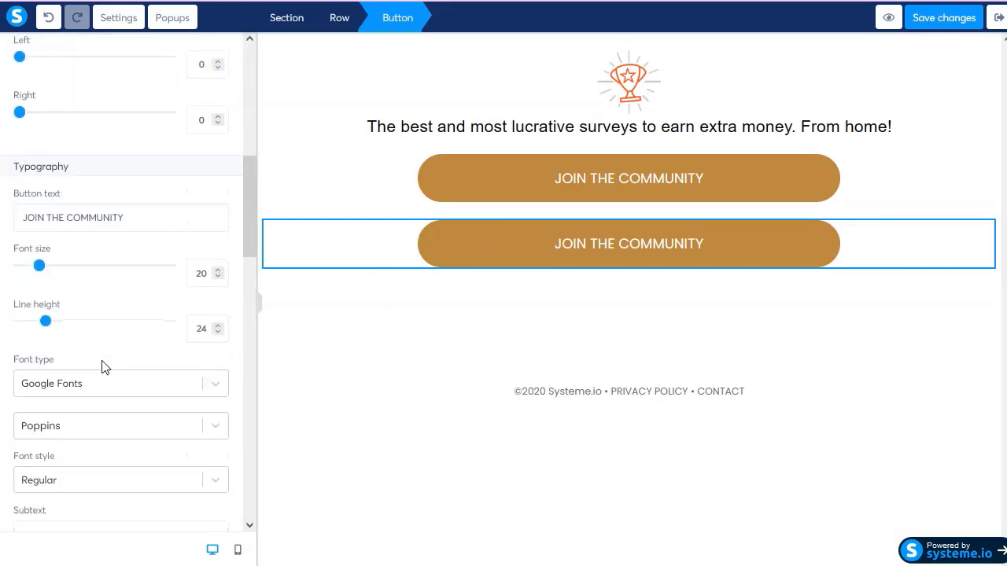
triple_click(138, 187)
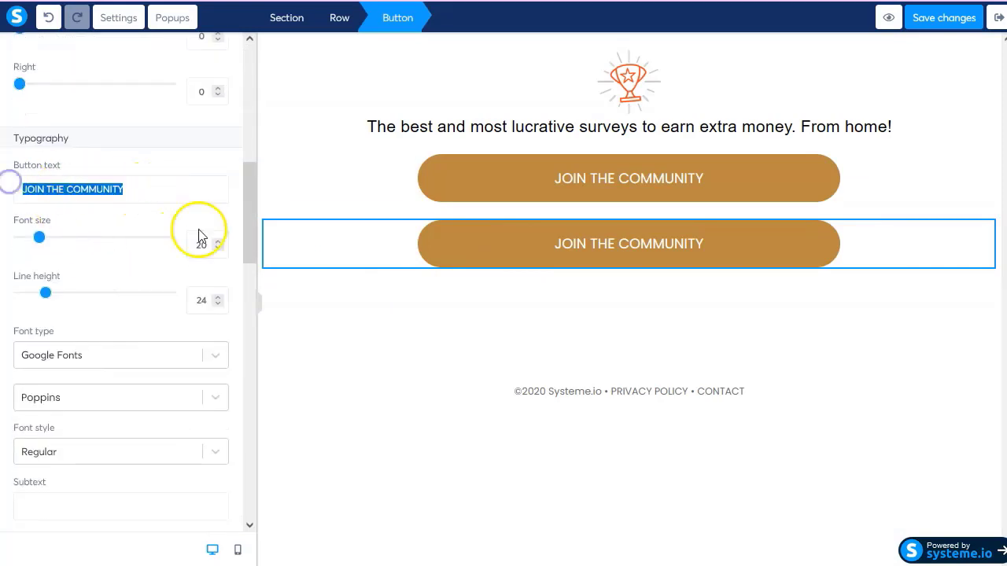
type("Cash For Survey New")
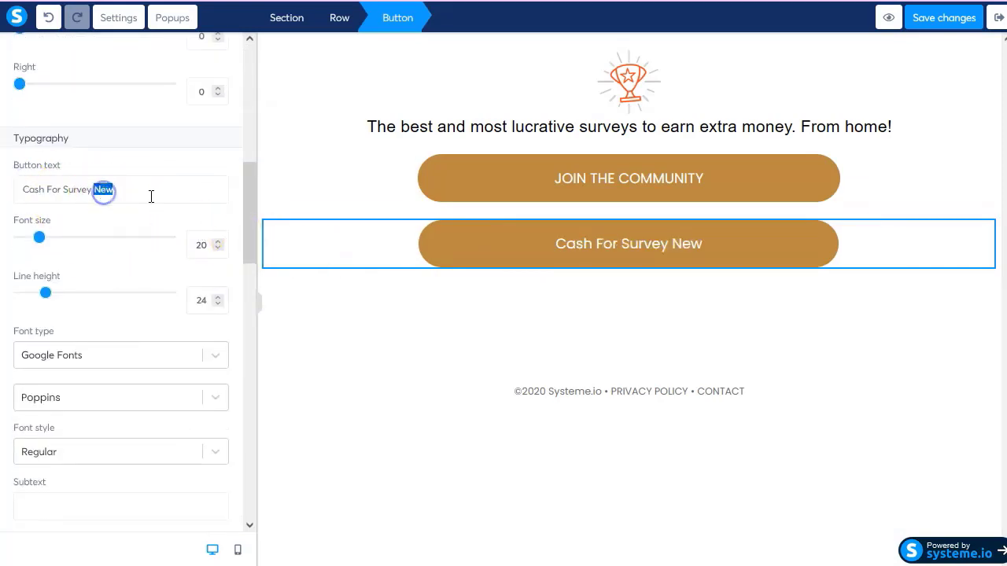
type("Now")
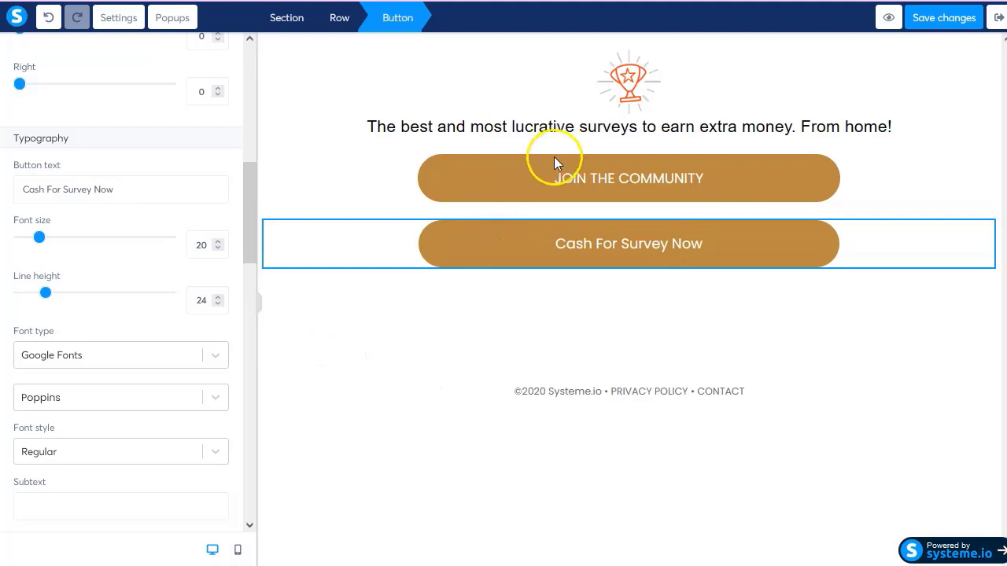
Replace the upper button's text with "Earn up to $525.00!" copied from the Notepad++ notes.
left_click(515, 182)
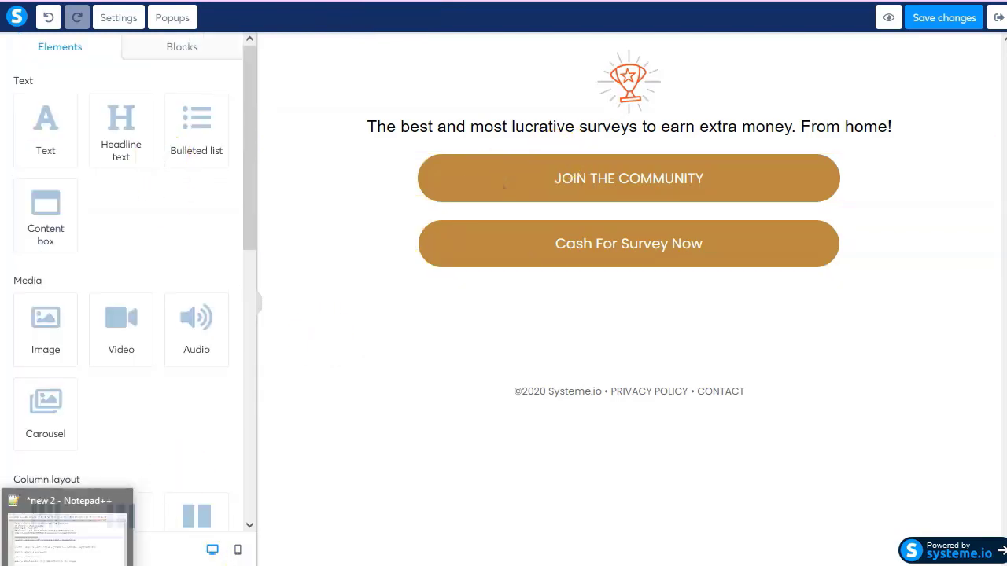
left_click(67, 535)
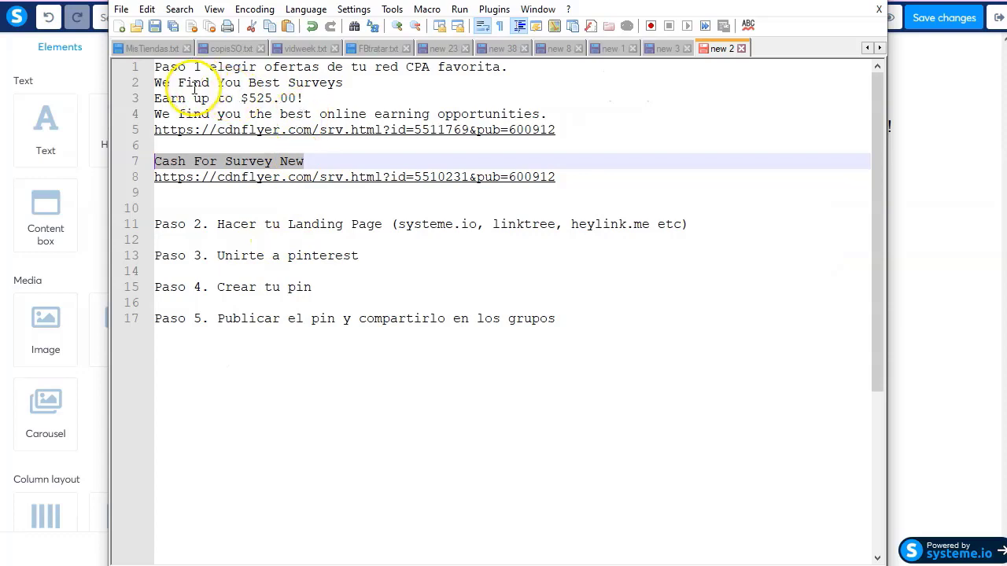
left_click_drag(302, 99, 128, 100)
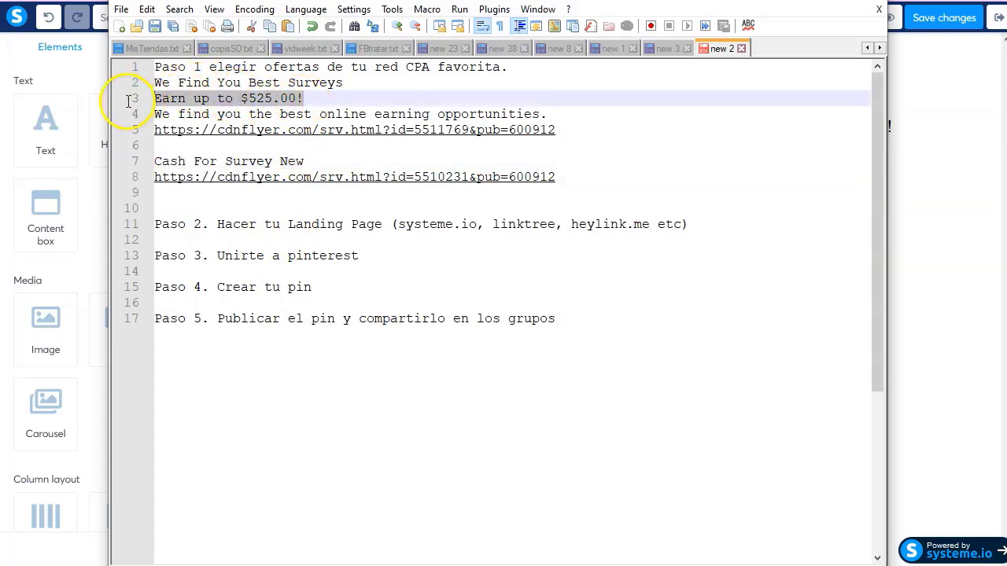
left_click(69, 71)
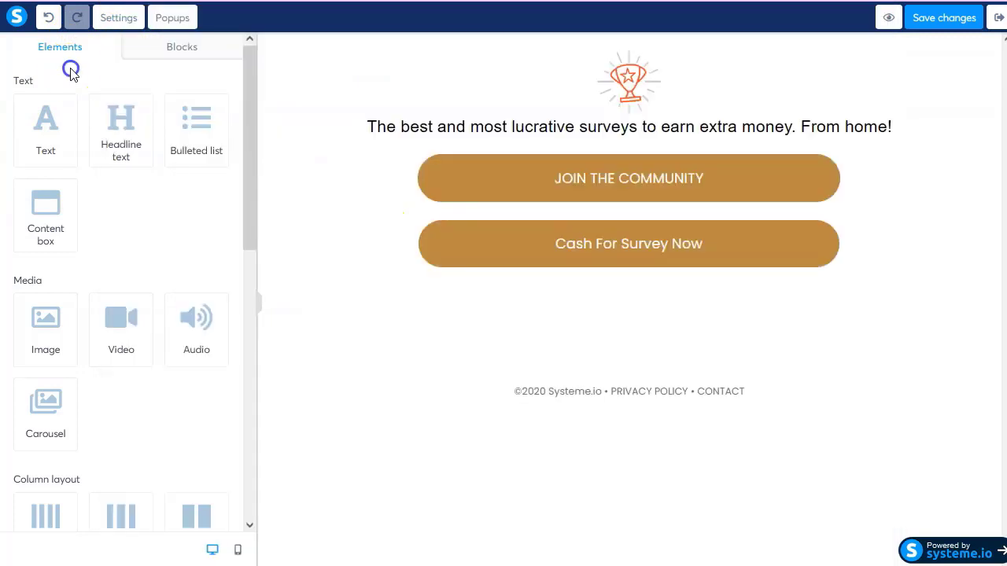
left_click(523, 178)
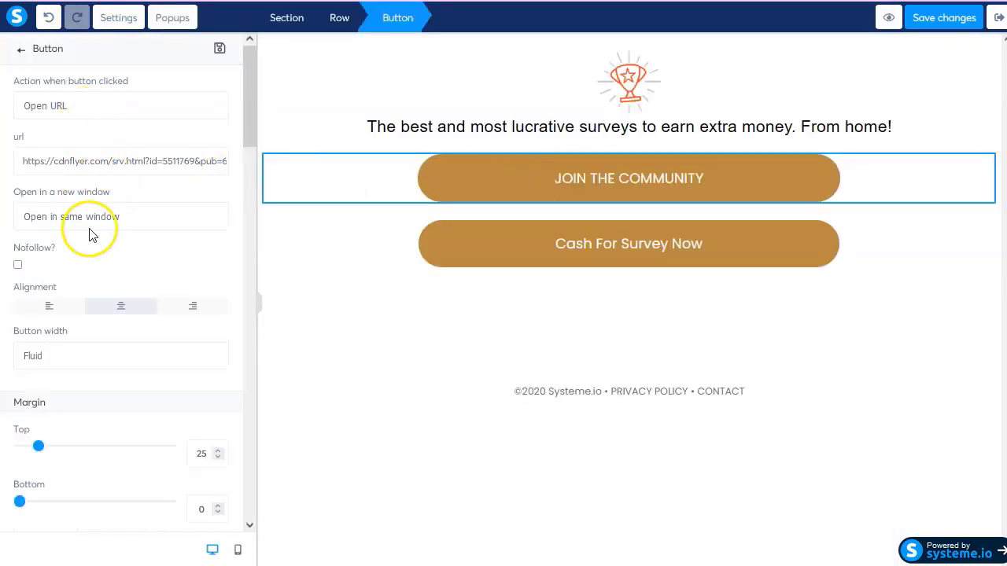
scroll(114, 303, "down", 4)
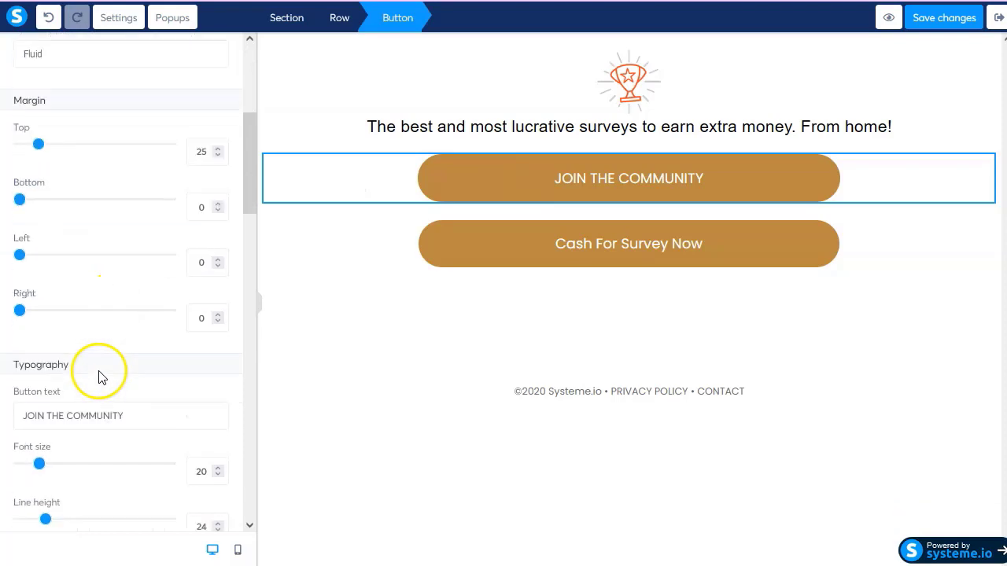
scroll(84, 374, "down", 2)
triple_click(134, 338)
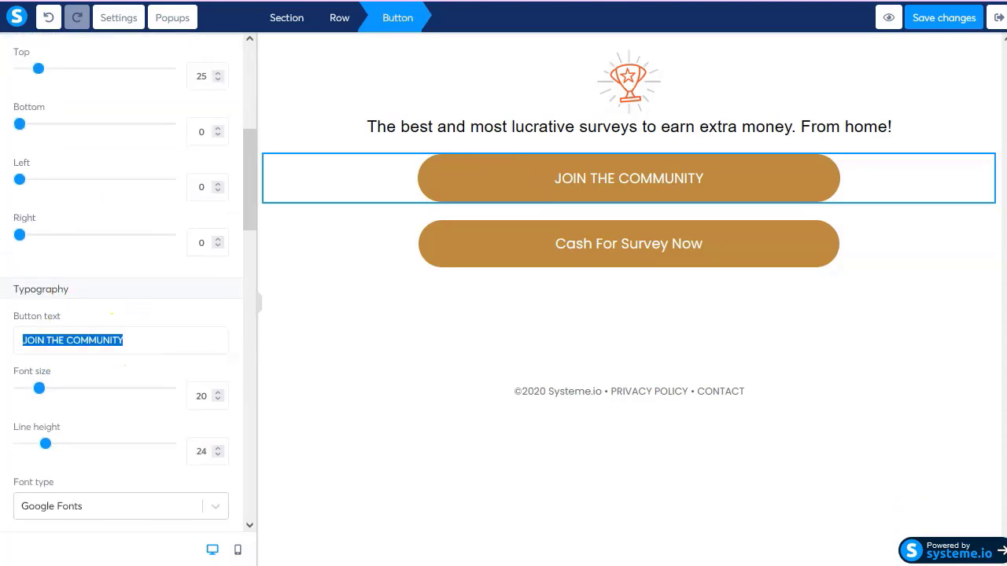
key("ctrl+v")
left_click(398, 340)
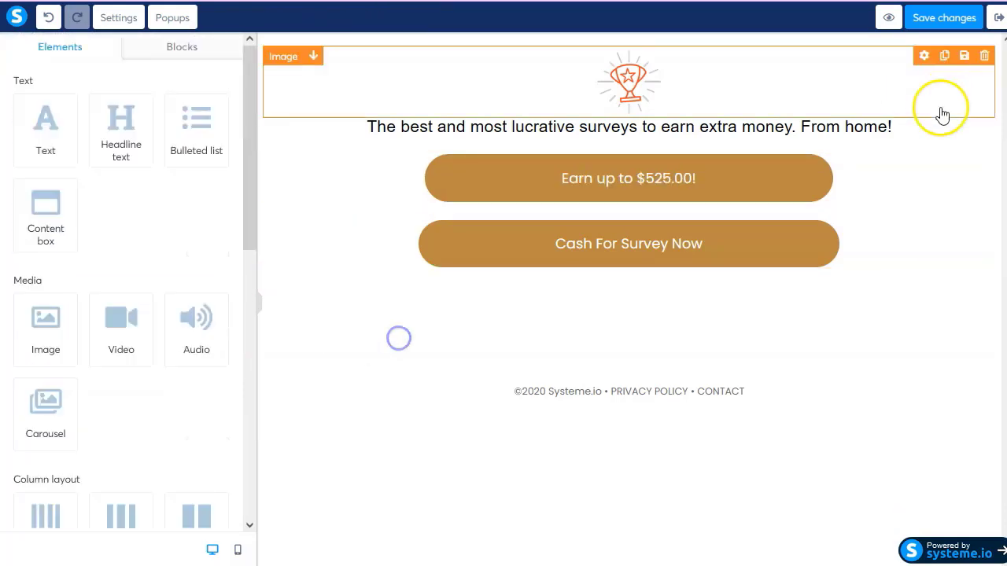
Save the page and exit the editor, then set the survey step's URL path to "surveys" and save it.
left_click(935, 29)
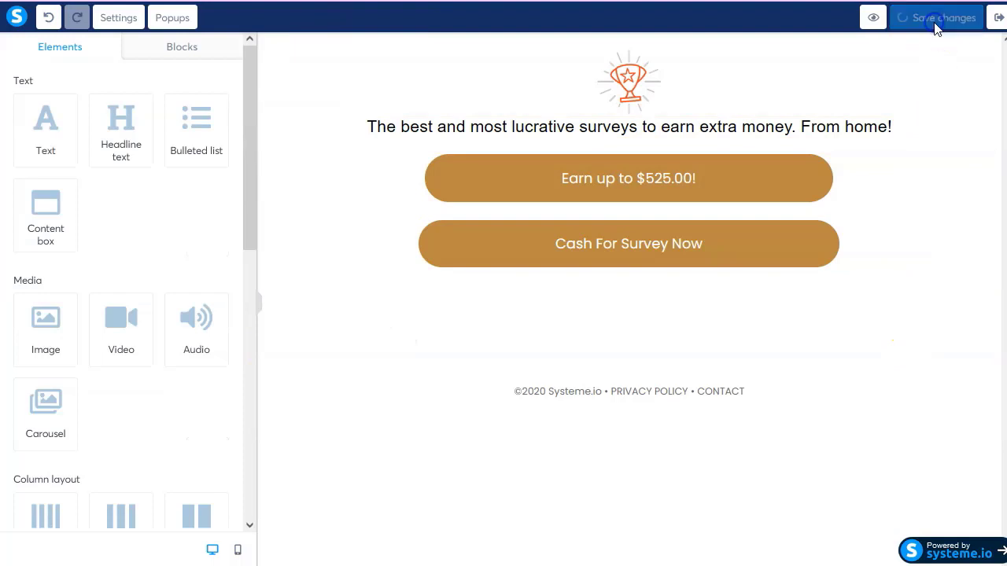
left_click(999, 19)
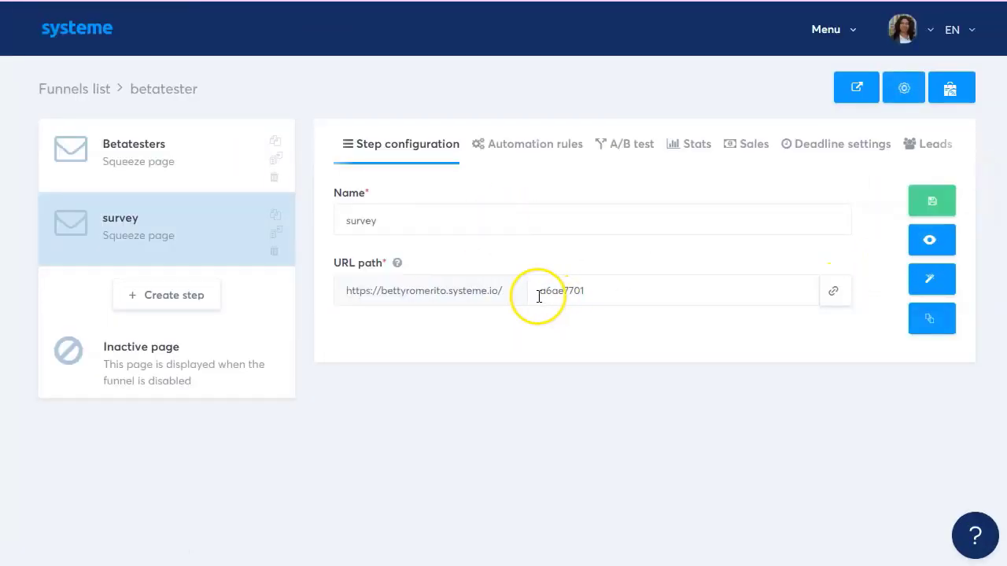
left_click_drag(587, 294, 571, 293)
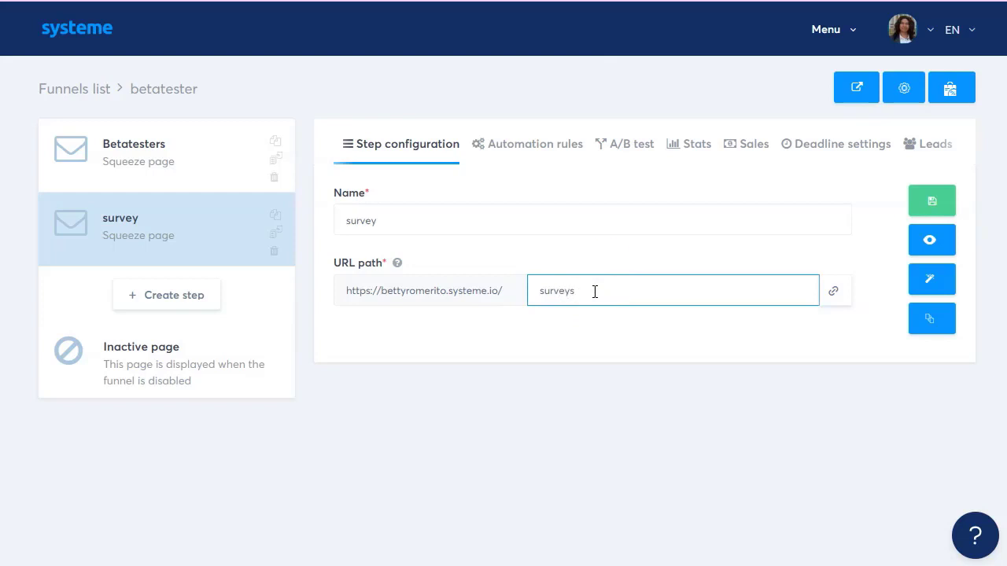
left_click(610, 254)
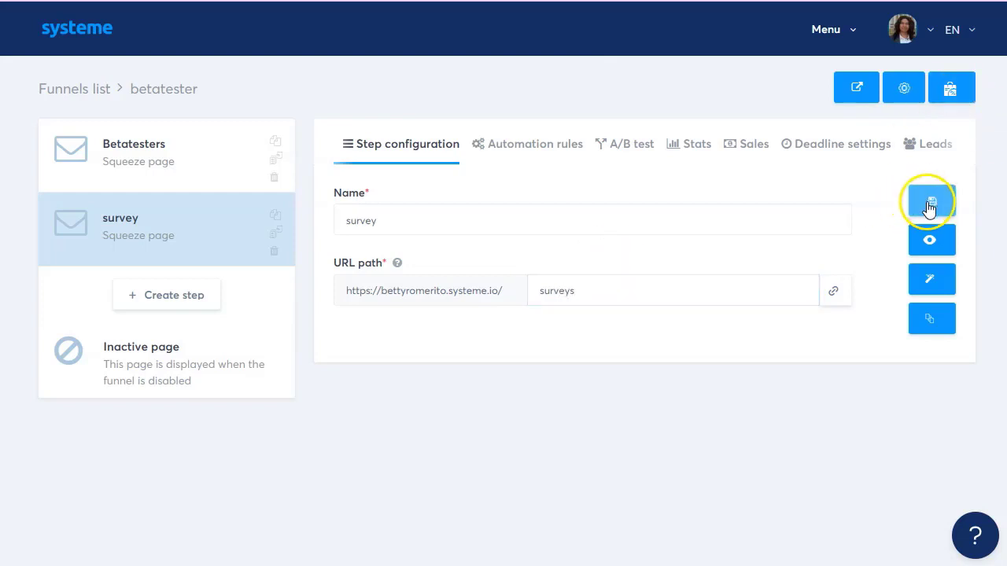
left_click(931, 204)
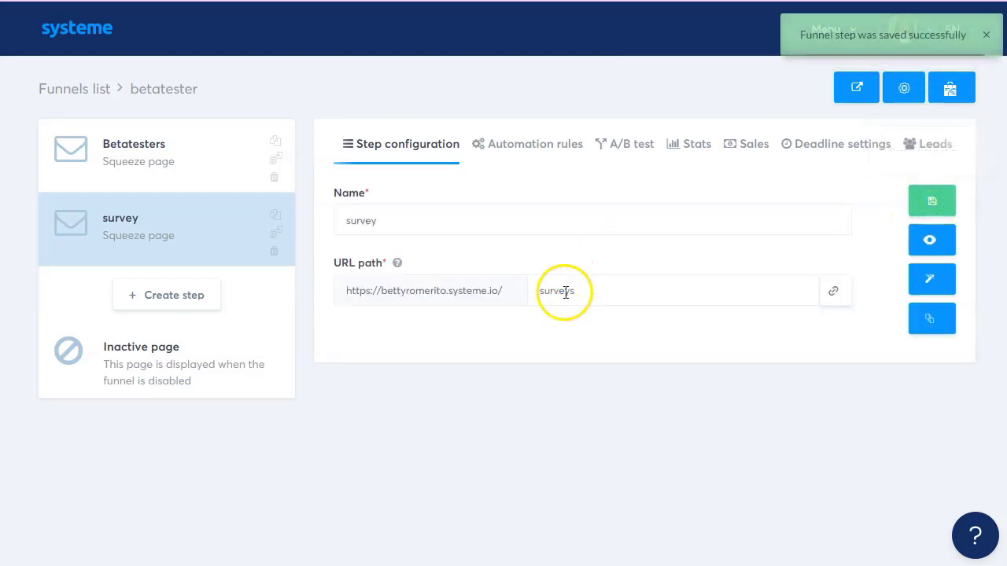
Copy the landing page link and paste it on a new line below "Paso 2" in the Notepad++ notes.
left_click(832, 292)
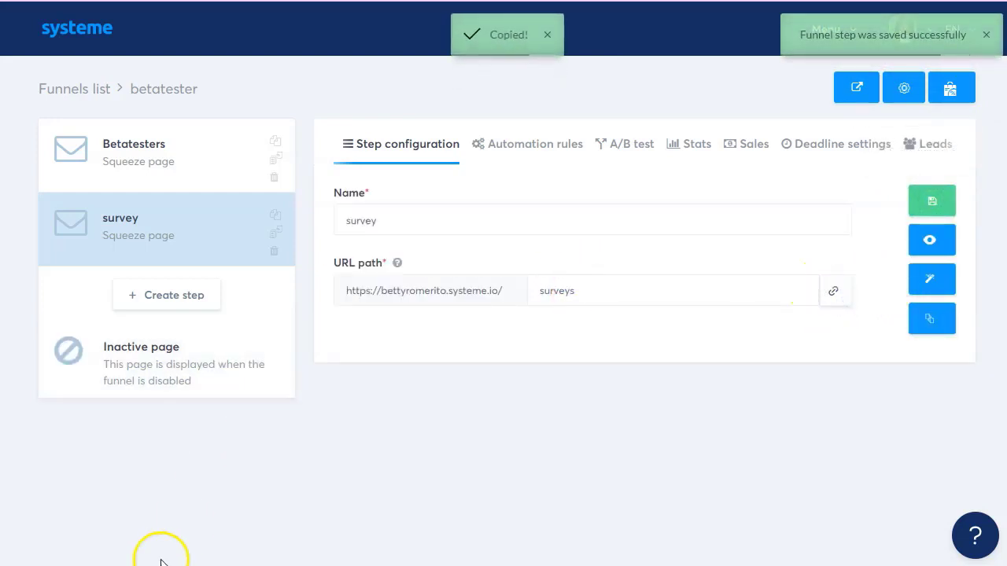
key("alt+Tab")
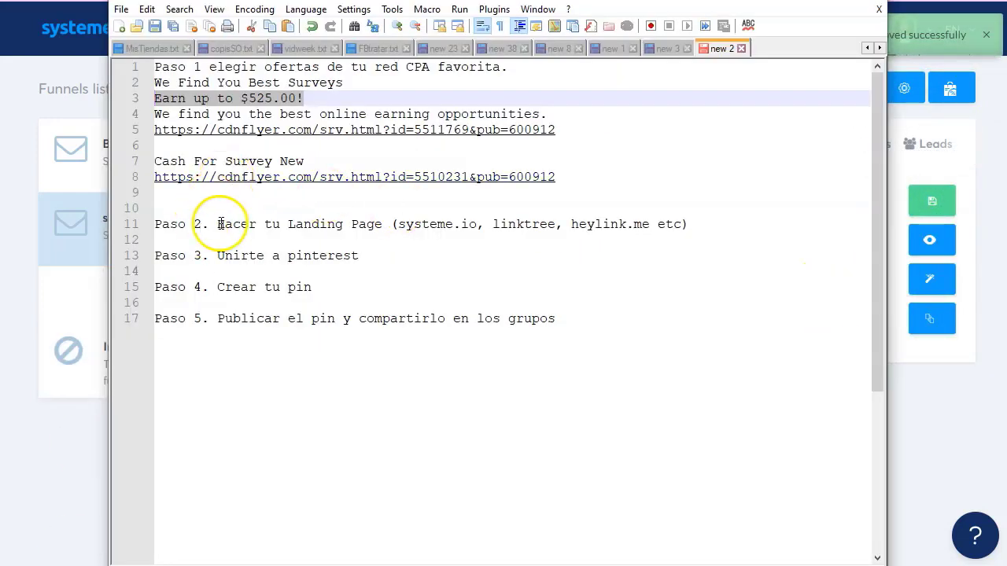
left_click(693, 224)
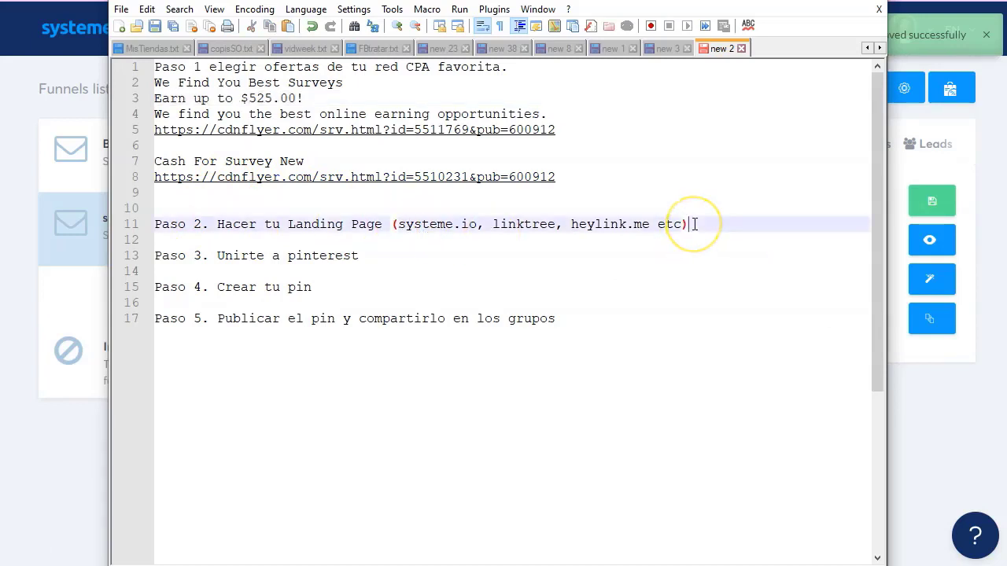
key("Return")
key("ctrl+v")
key("Down")
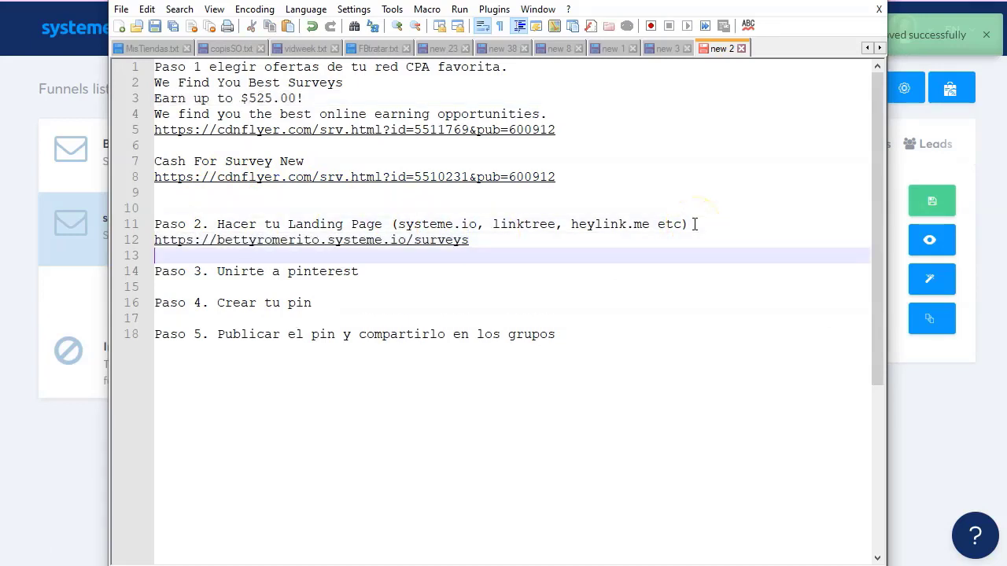
key("Down")
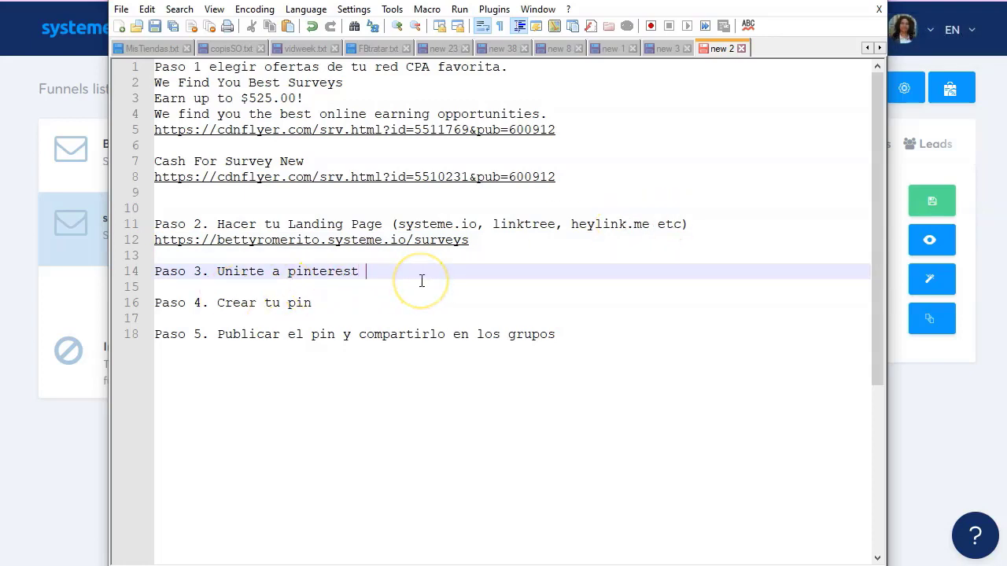
Add "(fuente de tráfico)" after "Paso 3. Unirte a pinterest" in the notes.
type("(fuente de tráfico")
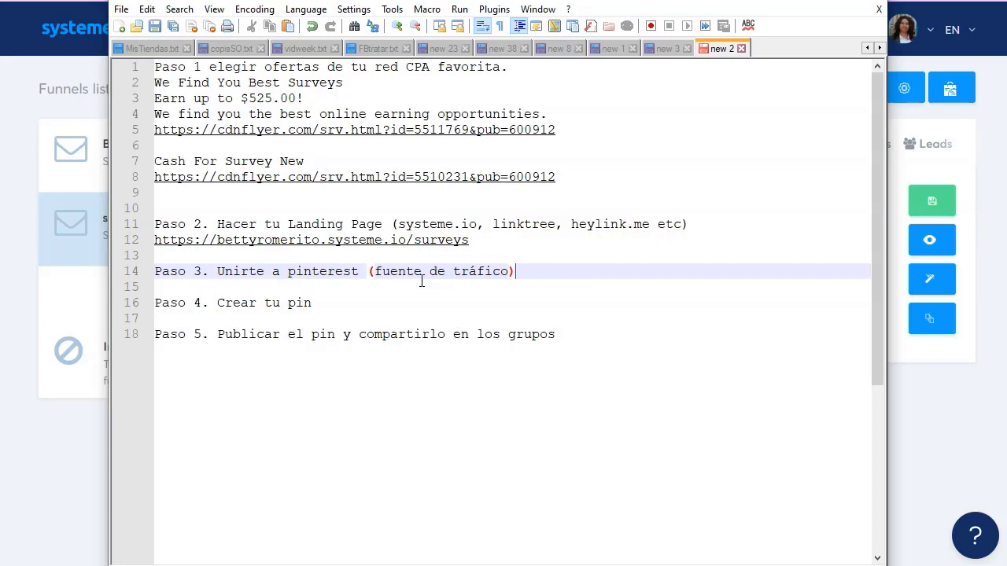
left_click(410, 299)
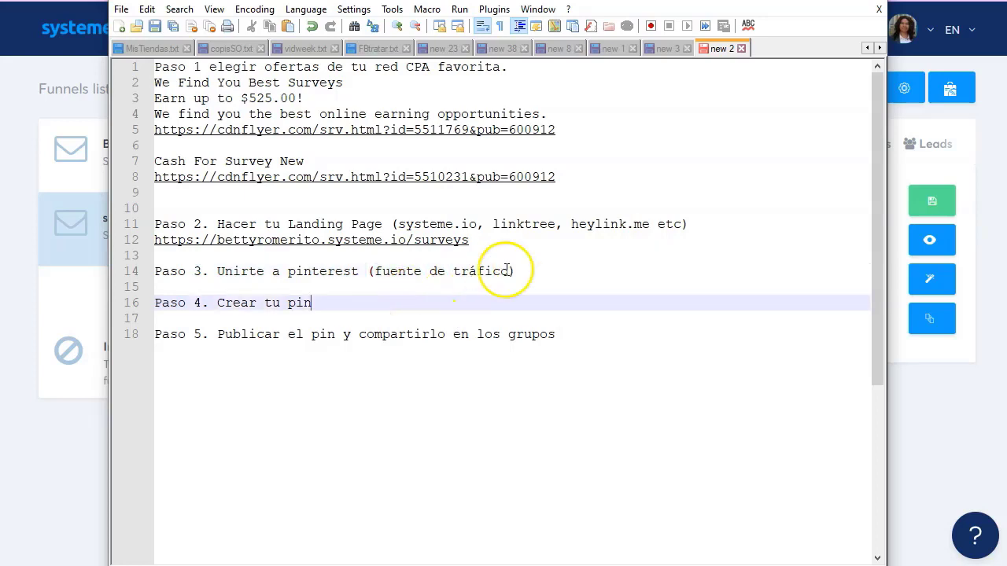
left_click(543, 271)
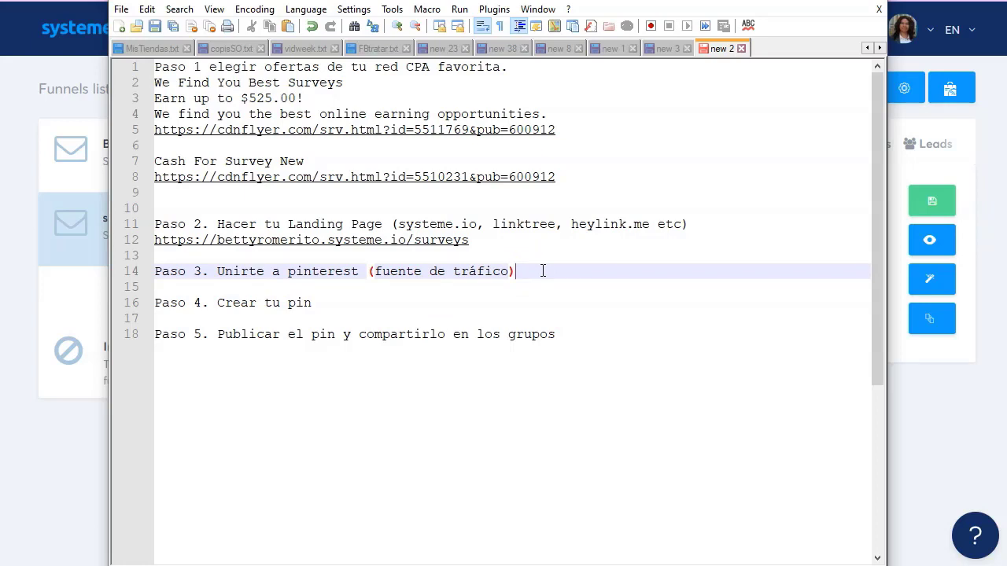
Switch to Pinterest, view the account's profile page, and return to the home feed.
key("alt+Tab")
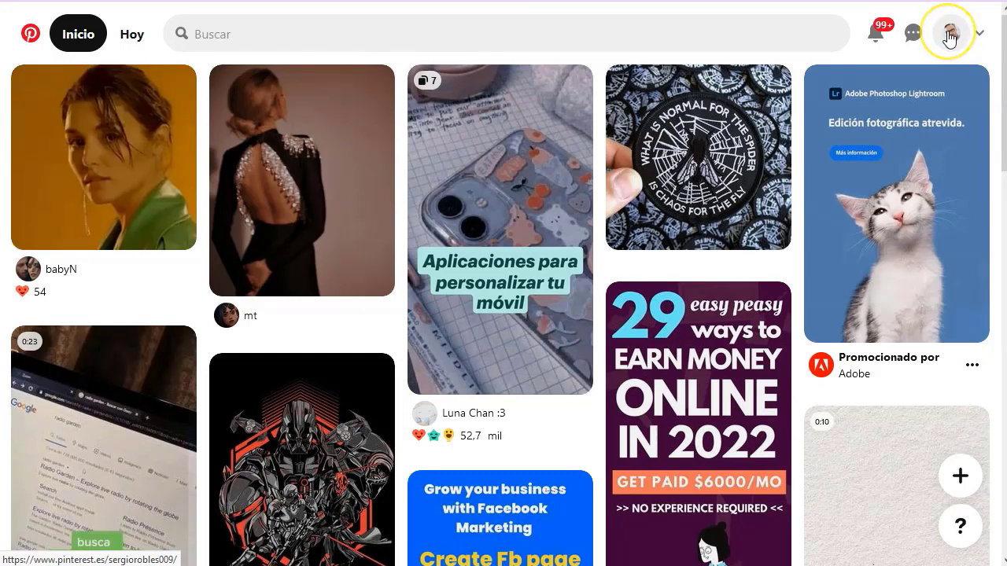
left_click(948, 35)
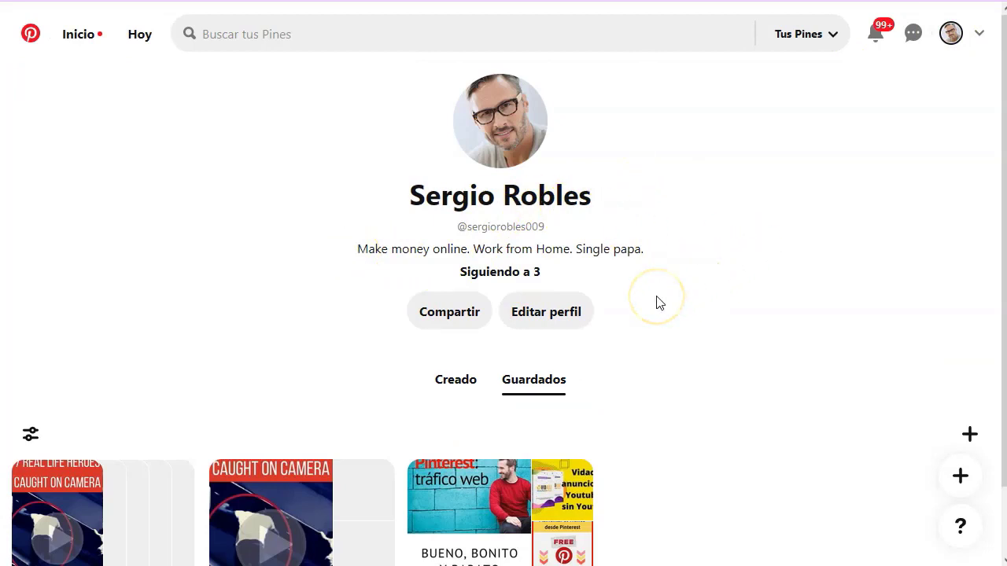
left_click(78, 33)
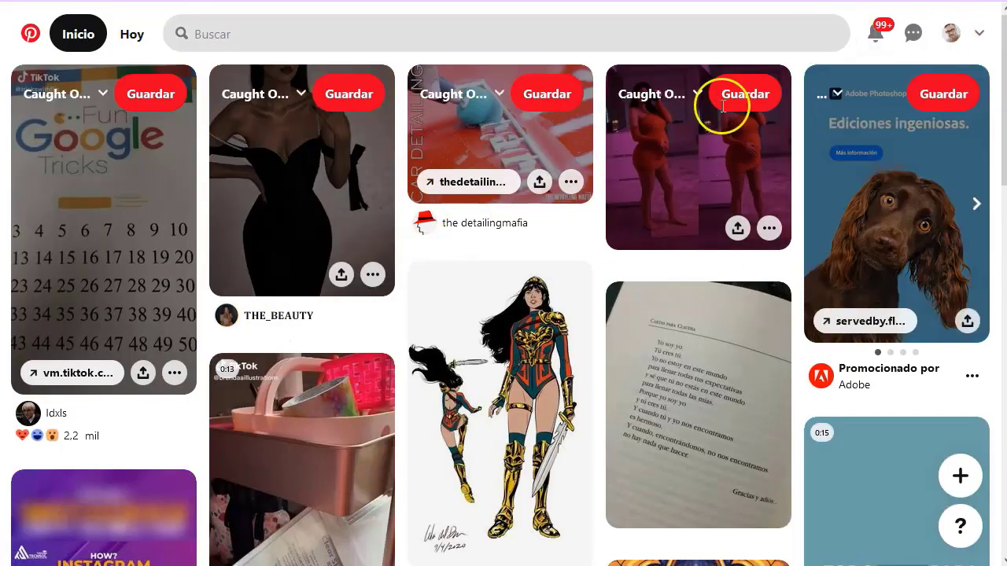
Search Pinterest for "make money online" and save the "Make $15000/Month Easily Passive Income" pin to the Caught On Camera board.
left_click(310, 34)
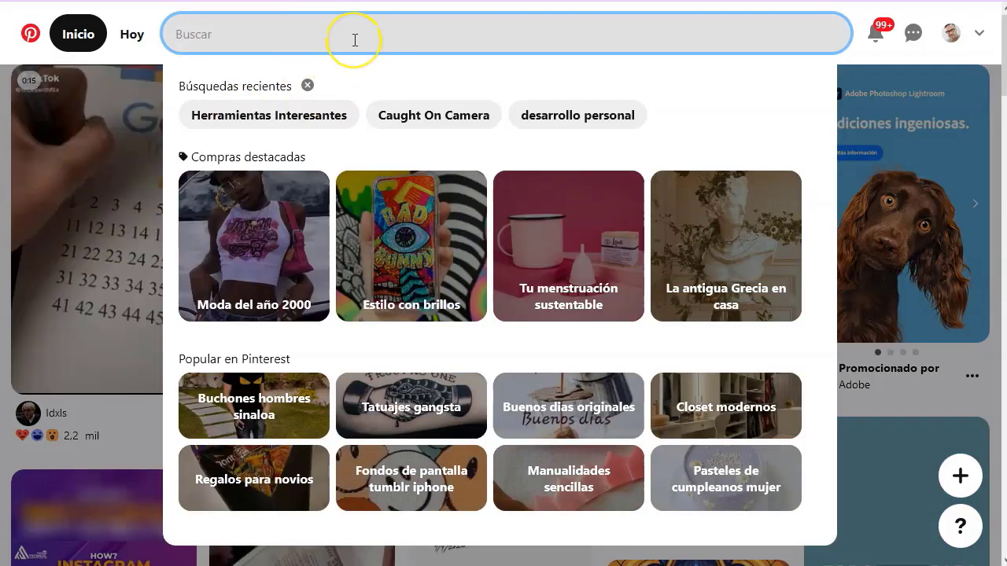
type("make money online")
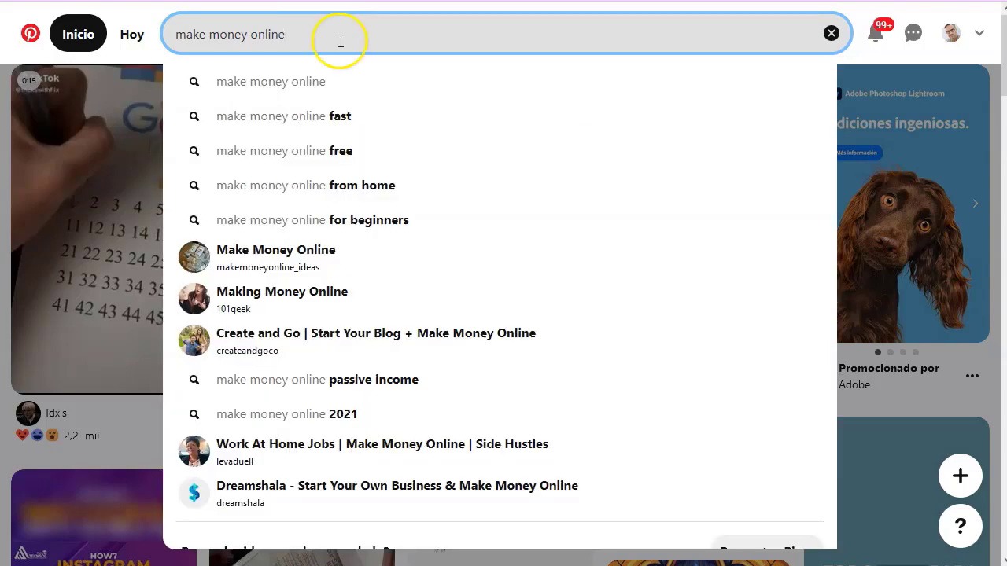
key("Return")
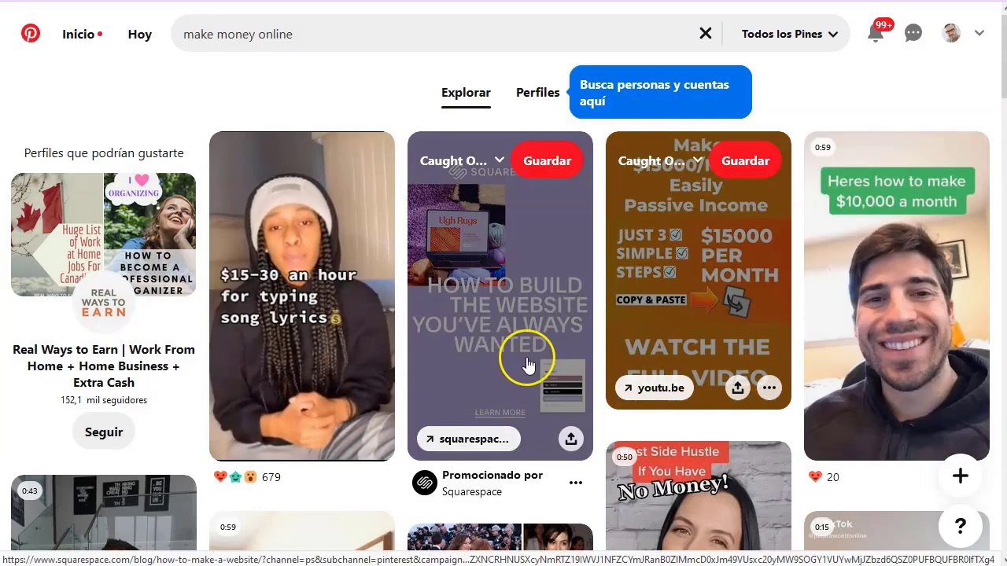
mouse_move(720, 188)
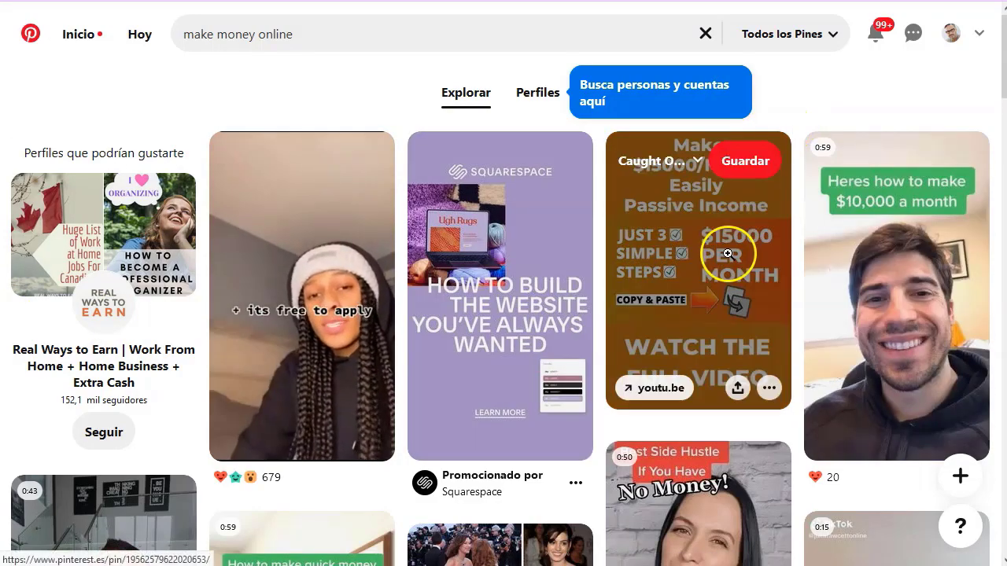
left_click(745, 163)
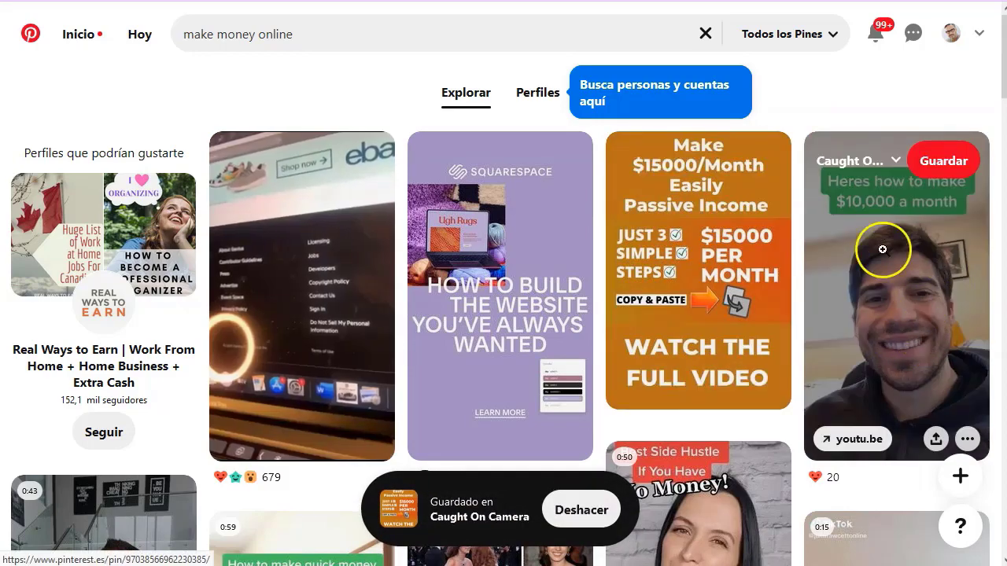
Save the "Best Side Hustle If You Have No Money!" pin to the Caught On Camera board and browse further results.
scroll(157, 307, "down", 4)
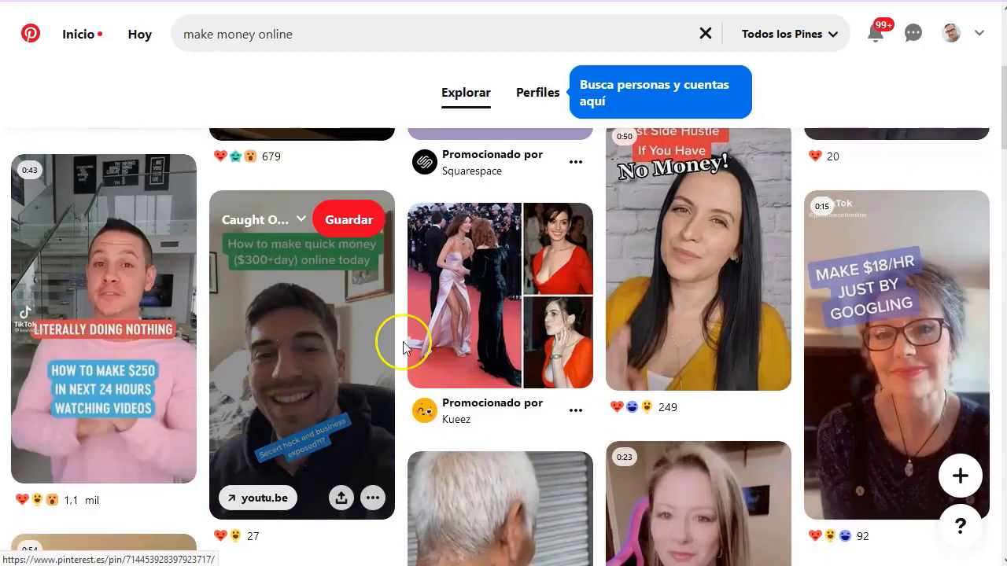
scroll(736, 302, "up", 1)
scroll(733, 306, "up", 1)
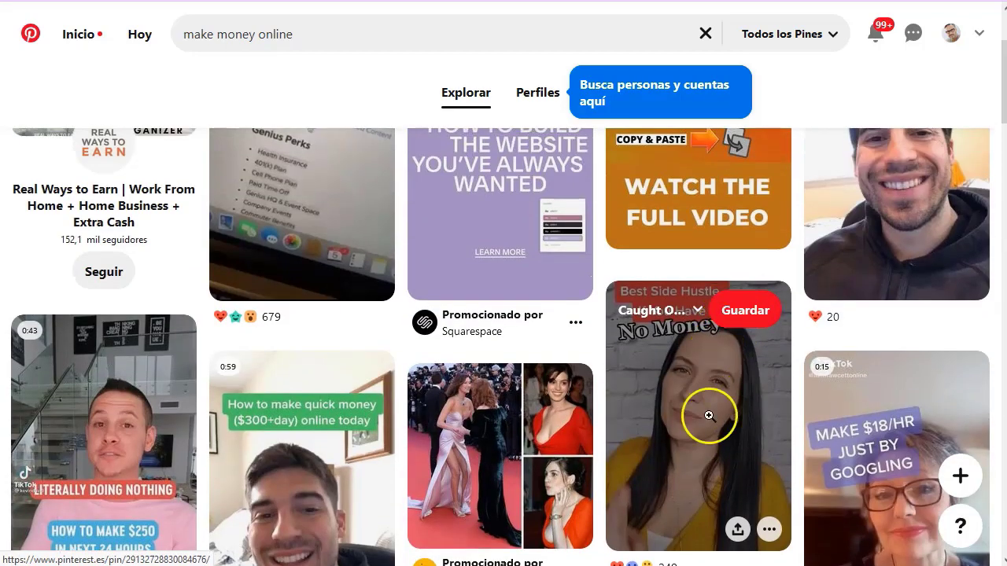
left_click(747, 311)
scroll(449, 304, "down", 7)
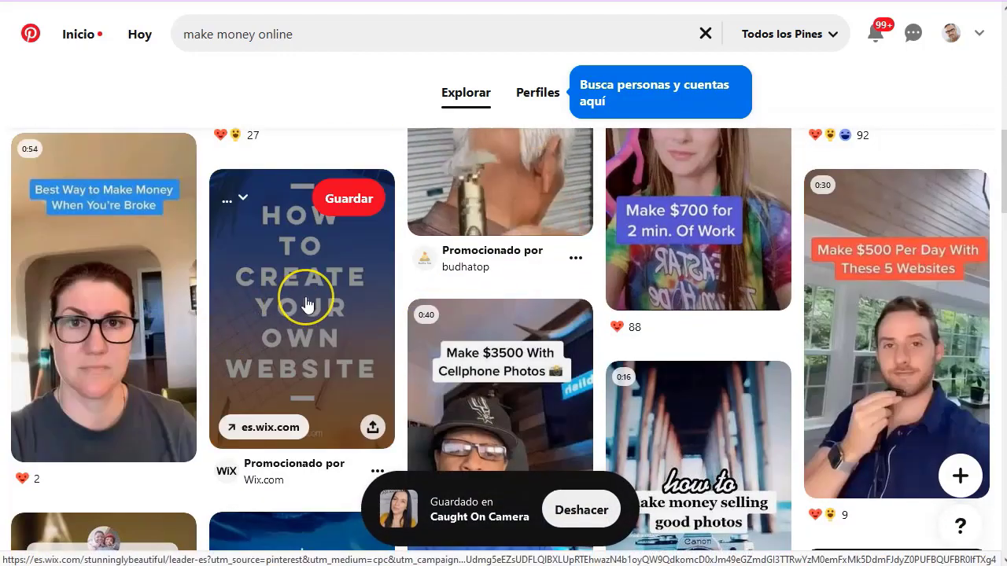
scroll(303, 304, "down", 4)
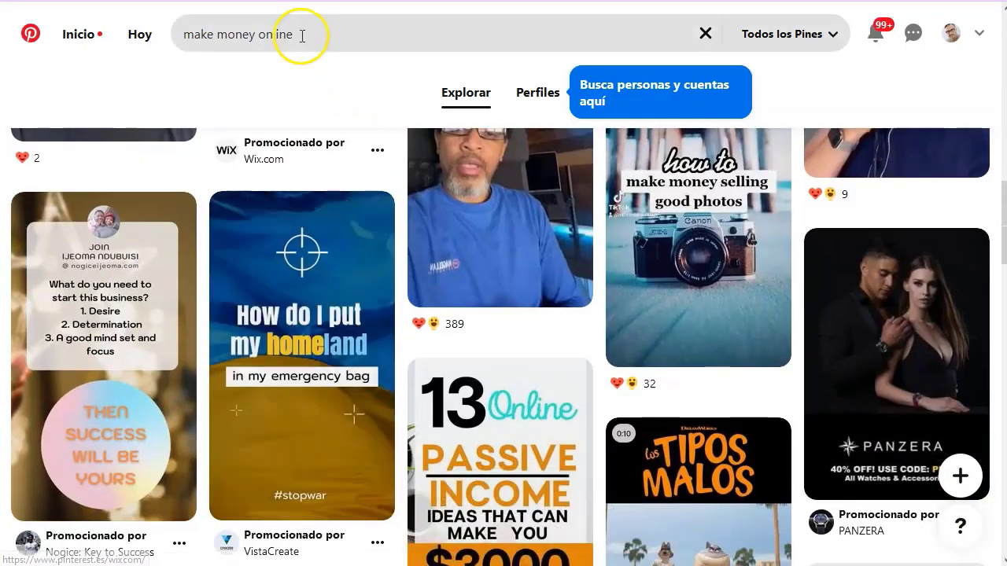
Search for "surveys" and save the "Best Online Survey Sites That Pay Well" and "Secret to Making Money with Surveys" pins.
left_click(308, 34)
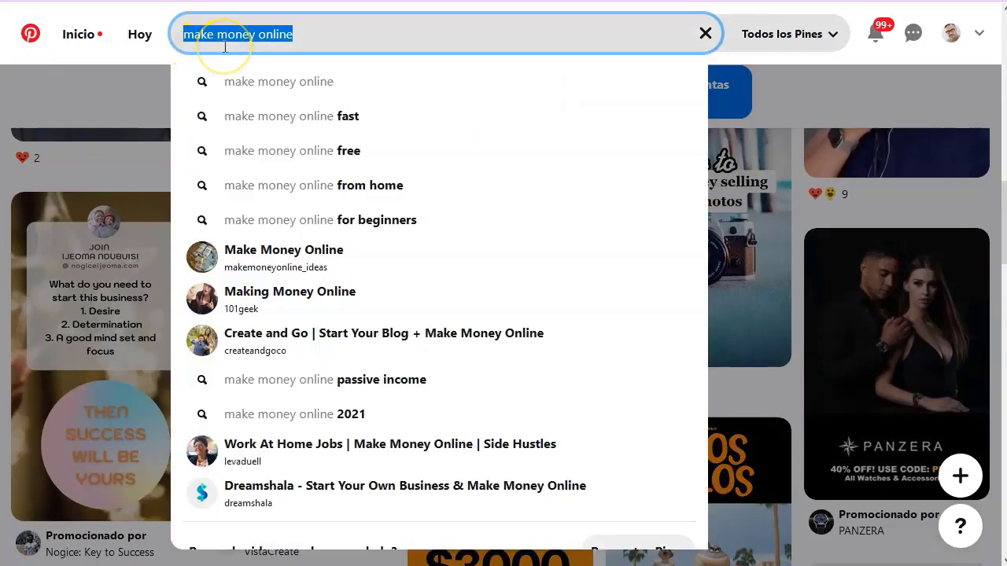
type("surveys")
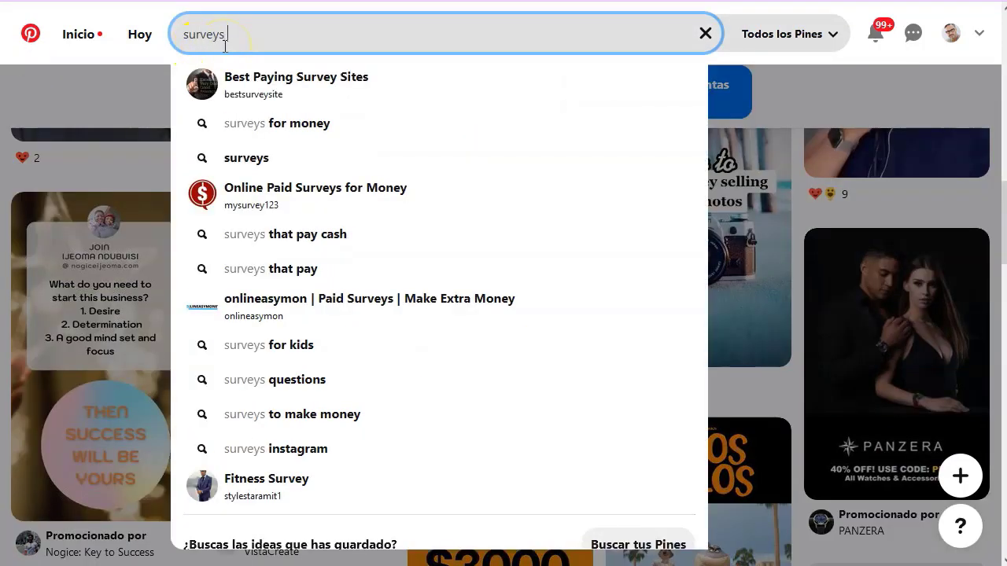
key("Return")
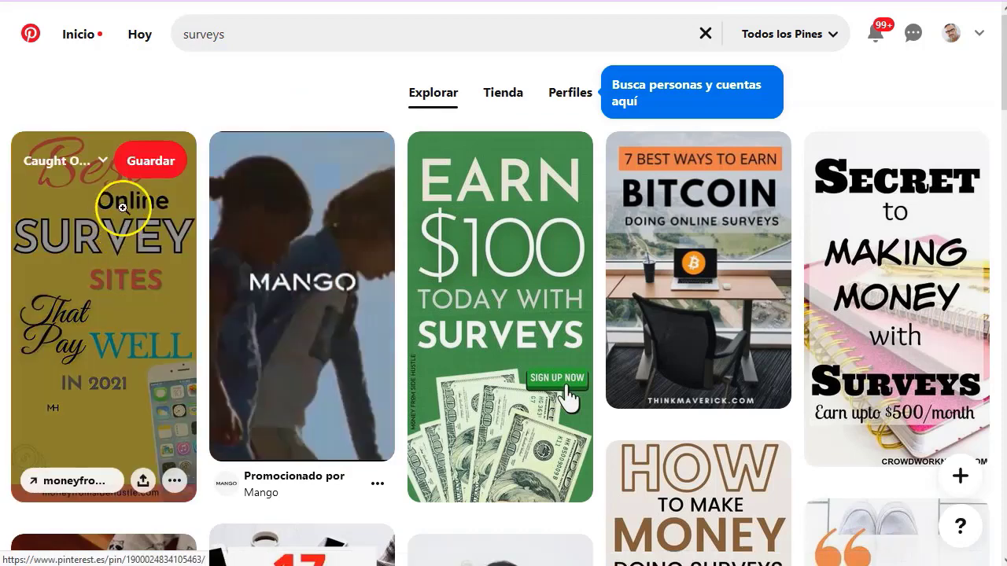
left_click(160, 169)
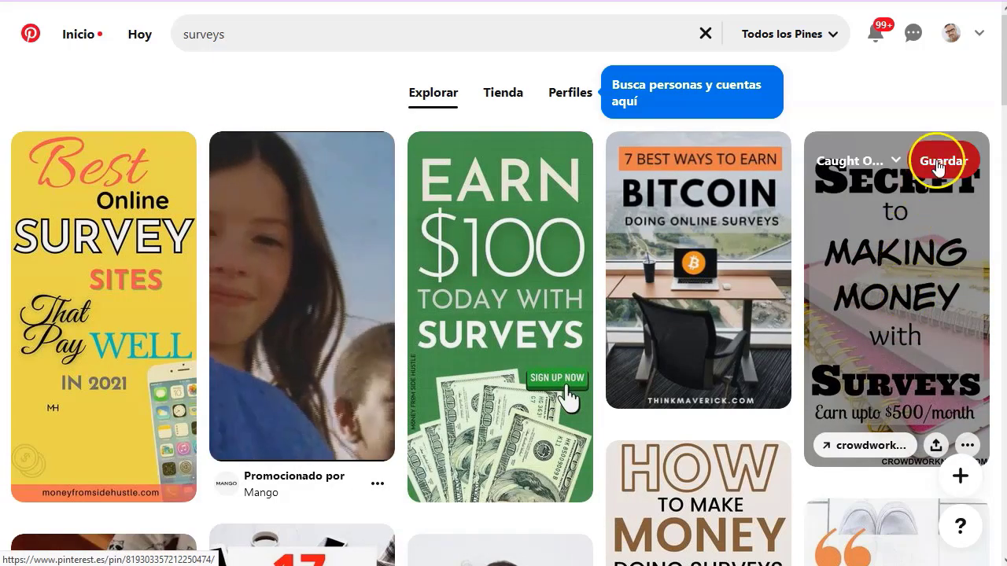
left_click(943, 161)
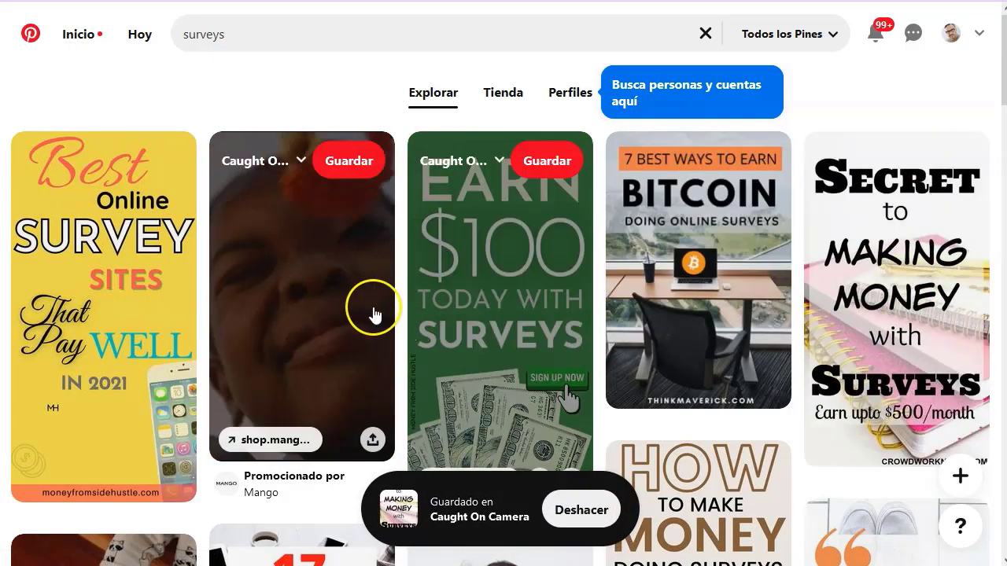
Save the "$700/month" surveys, "Make $100 per survey" and "Best Sites to Take Surveys for Cash" pins to the Caught On Camera board.
scroll(299, 315, "down", 3)
scroll(299, 315, "down", 1)
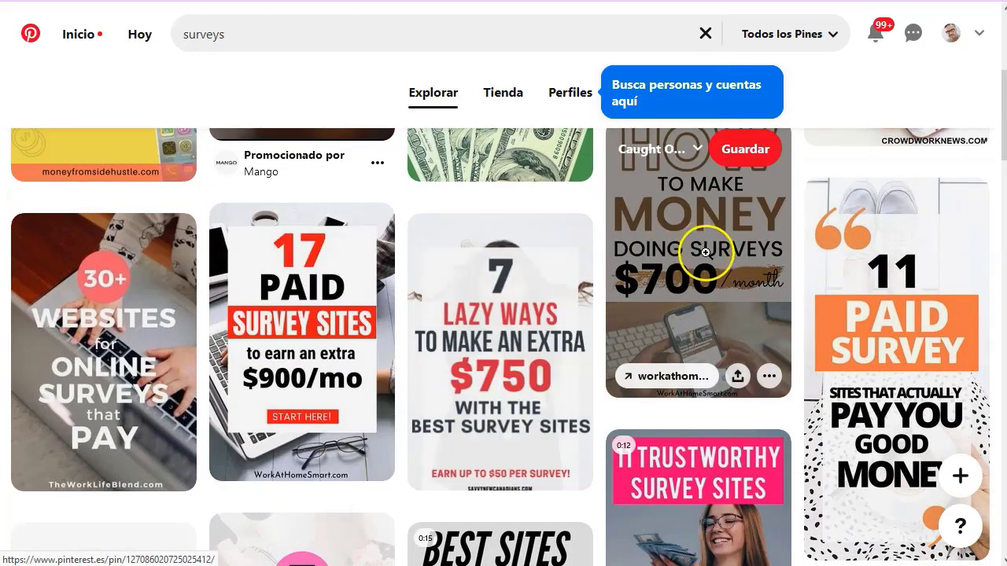
left_click(743, 149)
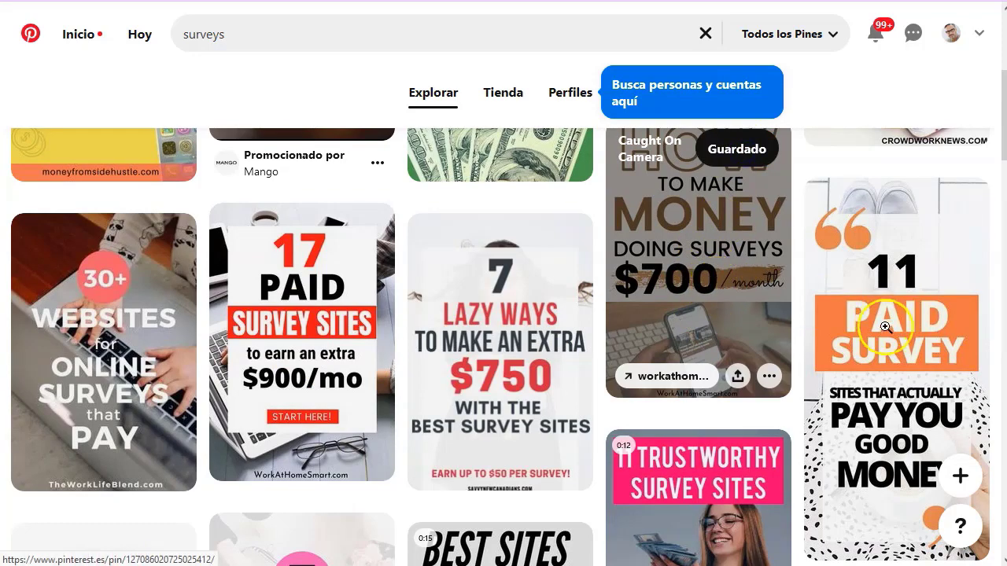
scroll(267, 353, "down", 4)
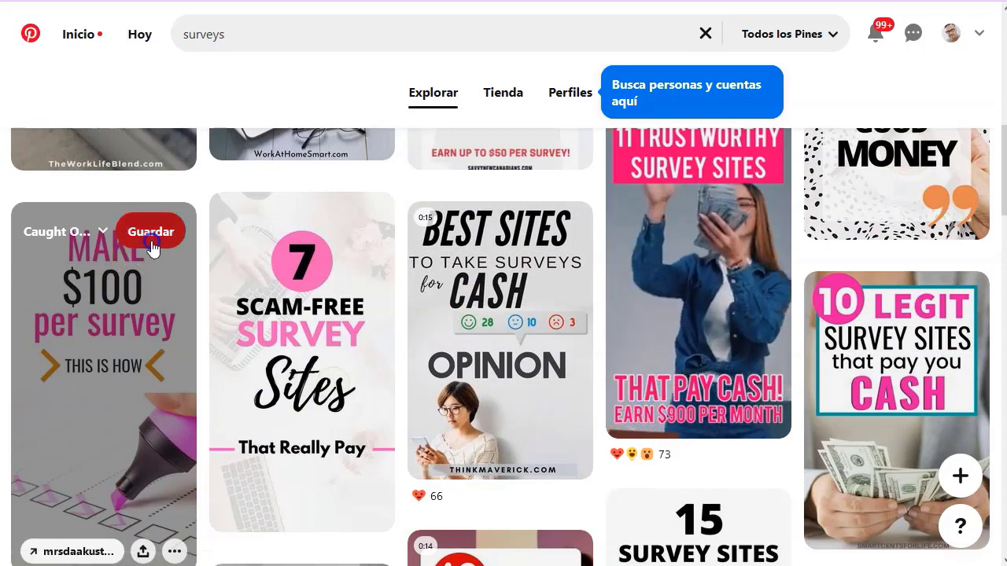
left_click(146, 232)
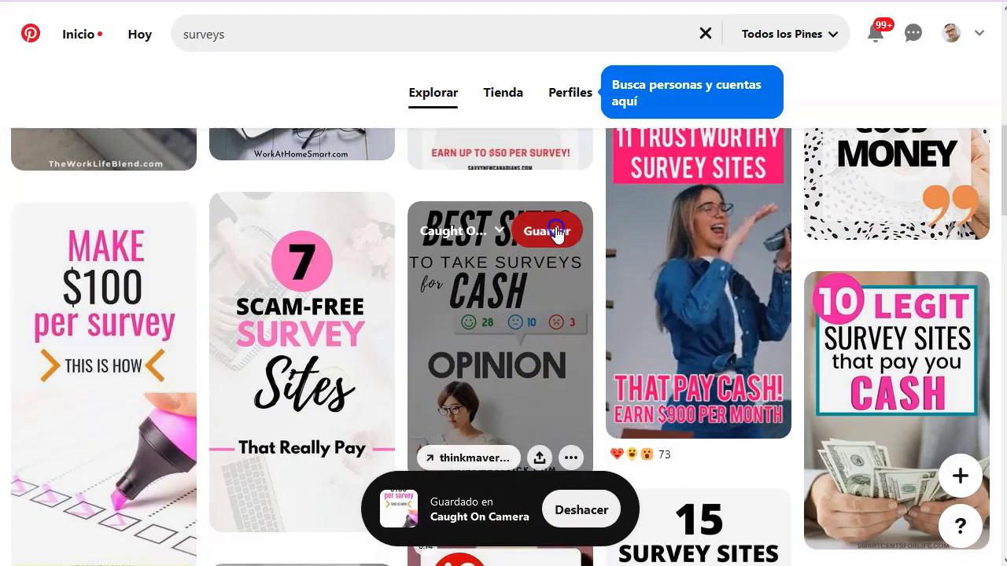
left_click(544, 230)
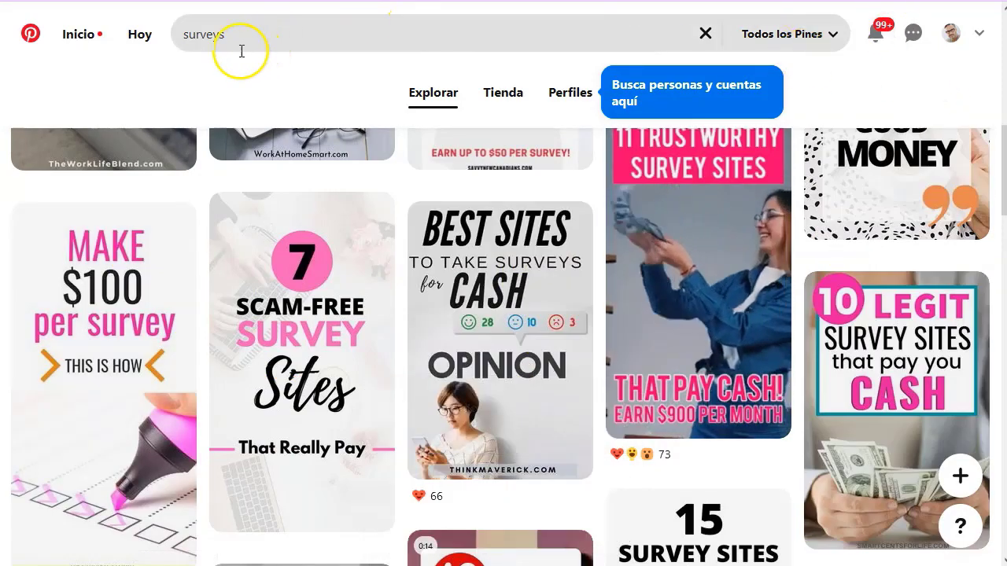
Return to the home feed, look through the recommended pins, and reload the feed.
left_click(87, 44)
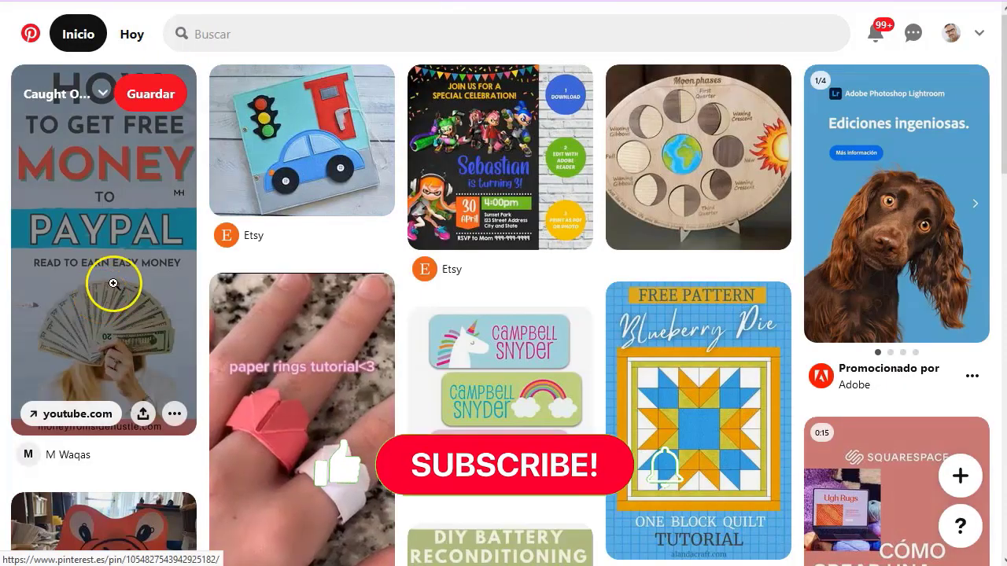
scroll(344, 338, "down", 3)
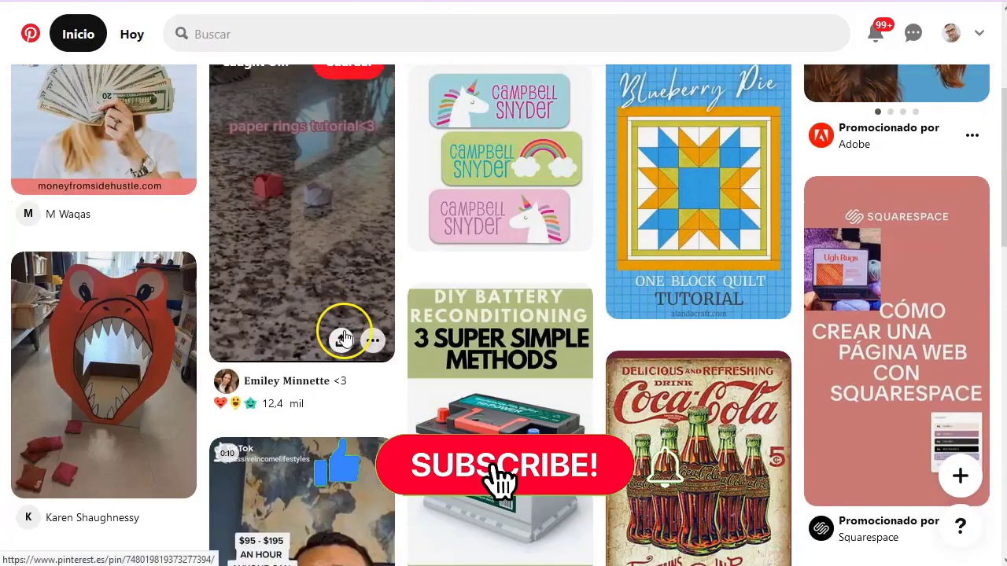
scroll(344, 338, "down", 4)
scroll(344, 335, "up", 7)
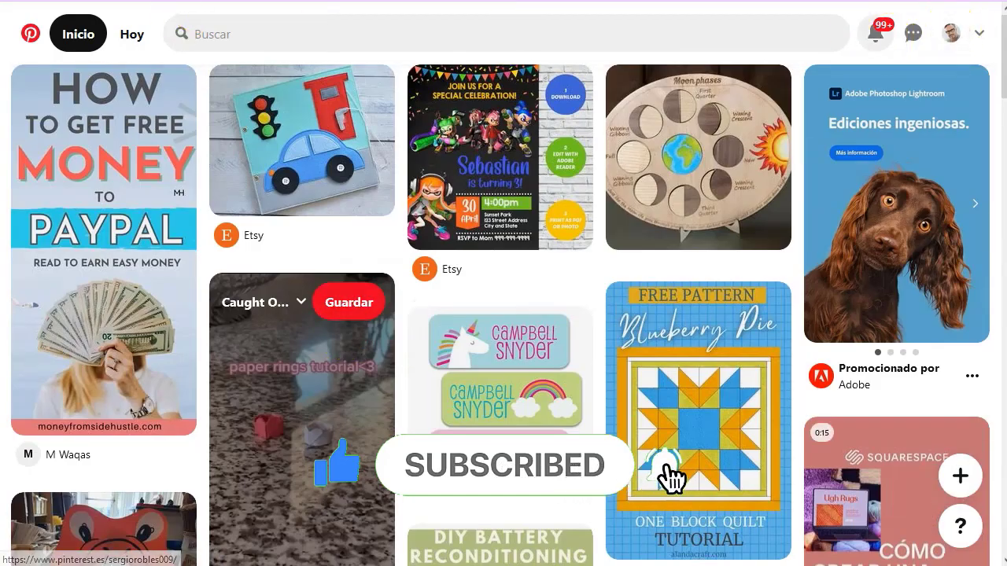
key("F5")
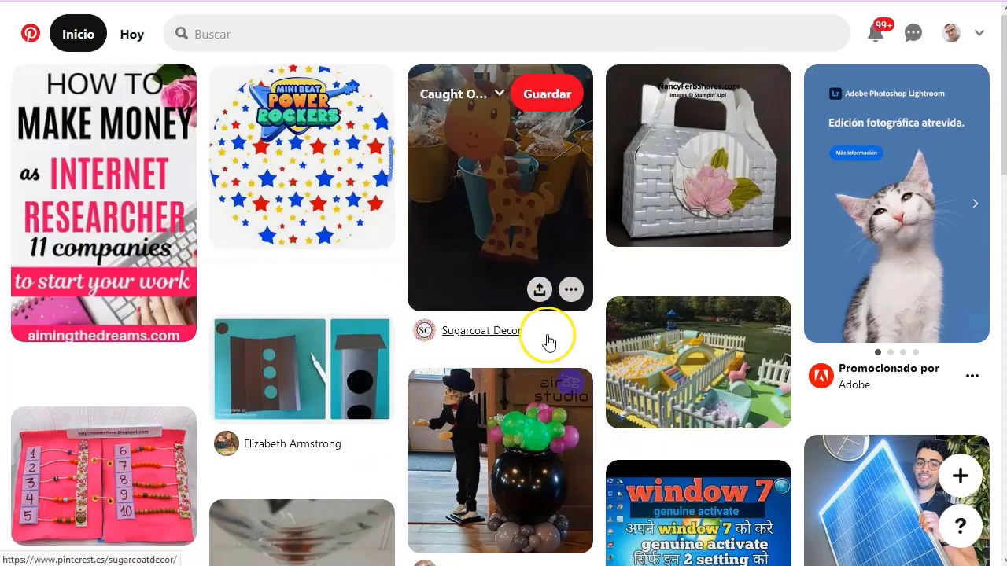
Review the saved pins under "Todos los Pines" in the account's profile, then switch back to the Notepad++ notes.
left_click(953, 33)
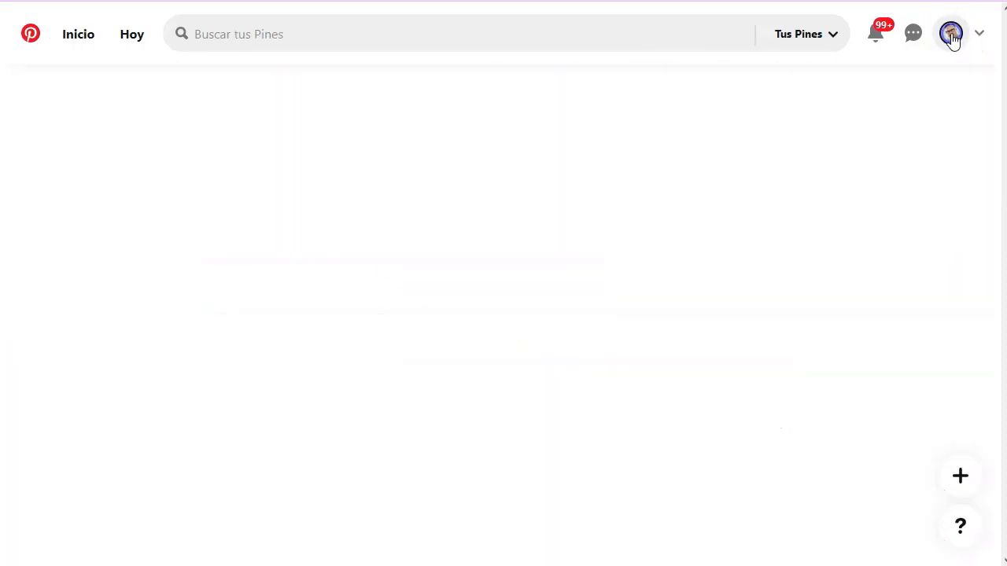
scroll(173, 317, "down", 1)
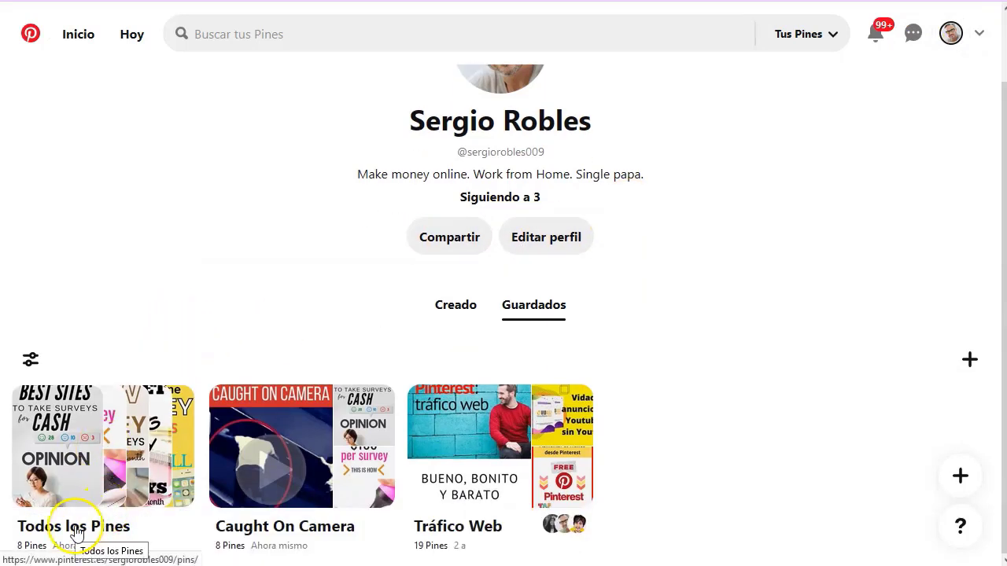
left_click(112, 431)
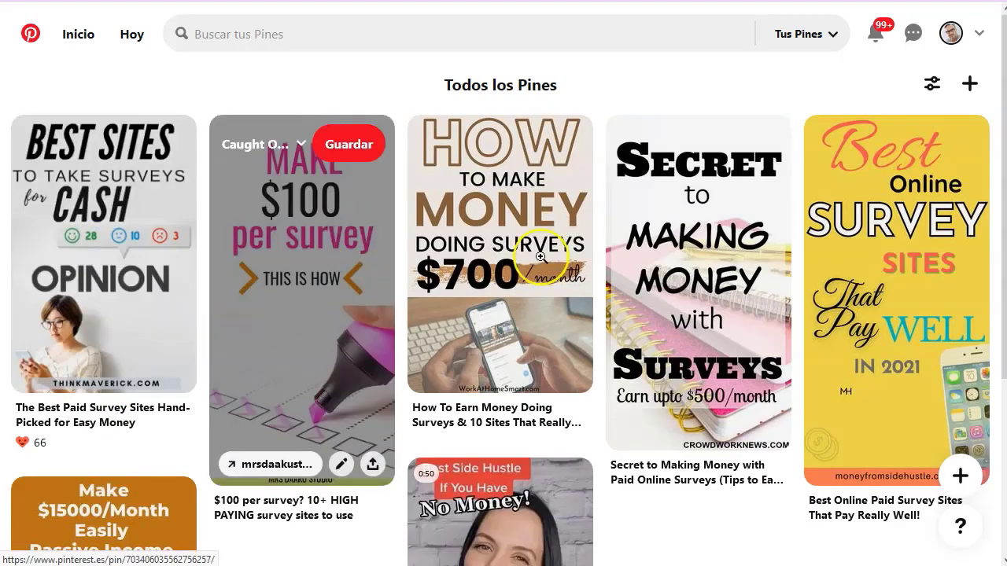
scroll(293, 315, "down", 3)
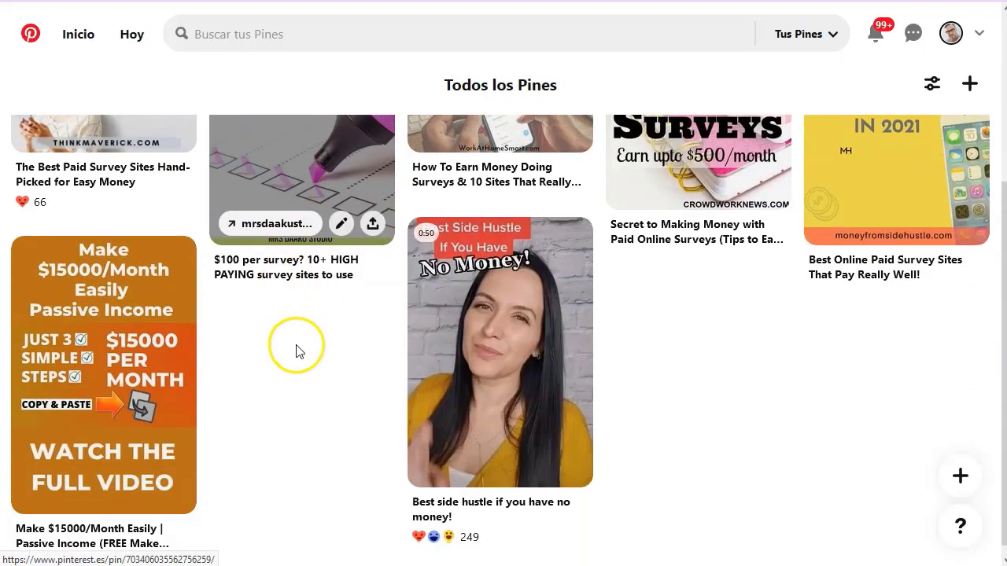
scroll(297, 346, "up", 3)
left_click(850, 176)
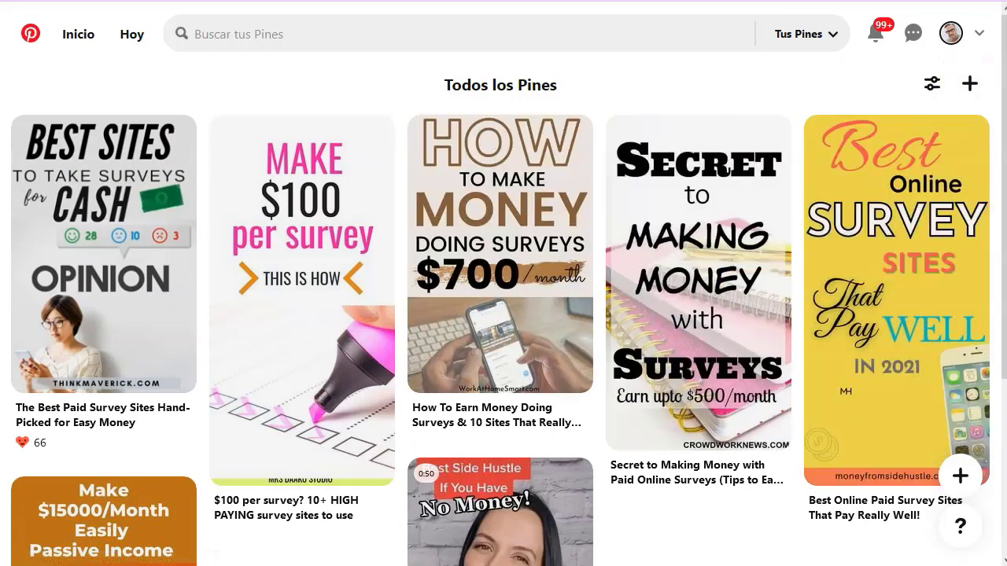
key("alt+Tab")
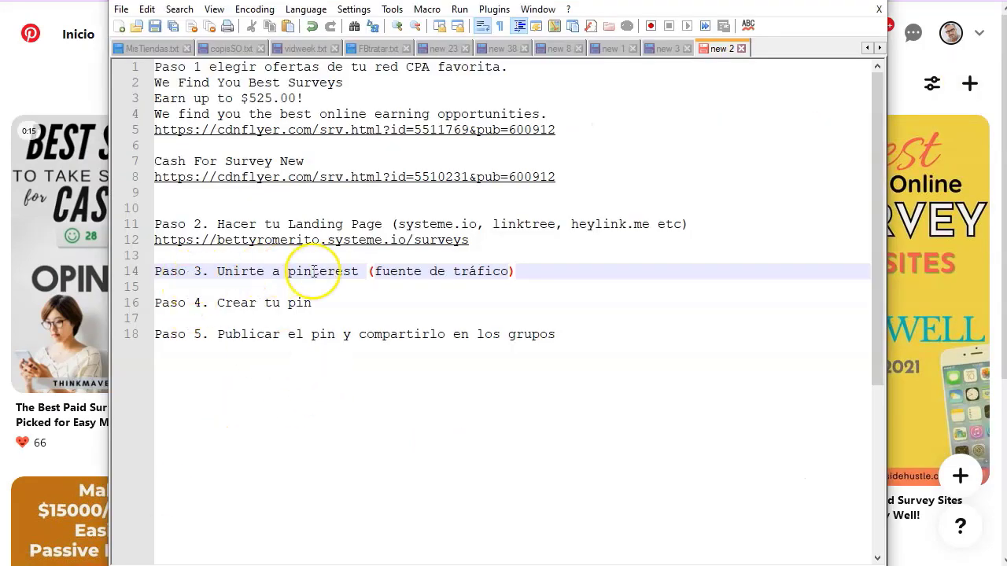
Append "(canva.com)" to the "Paso 4. Crear tu pin" line in the notes.
left_click(353, 305)
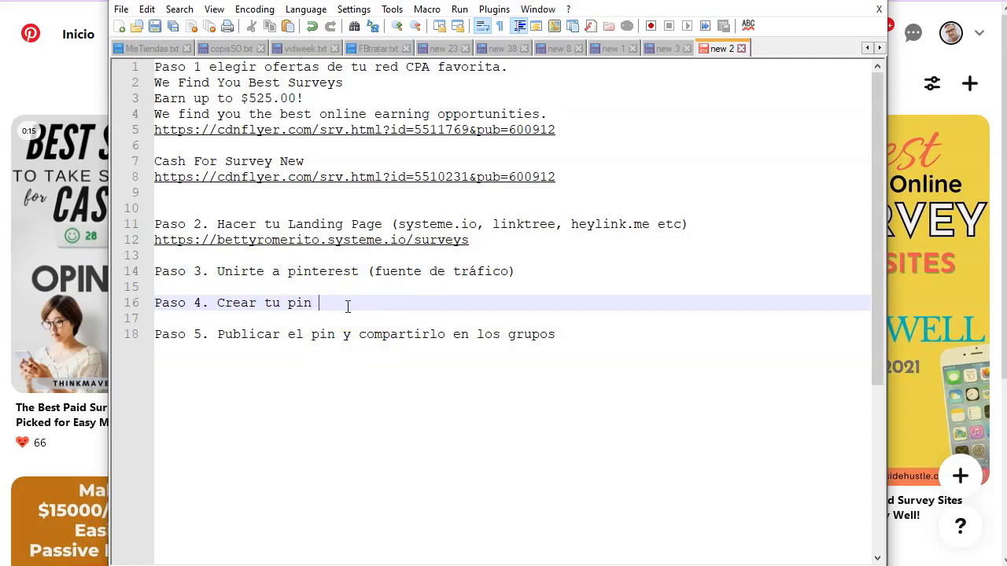
type("(canva.com)")
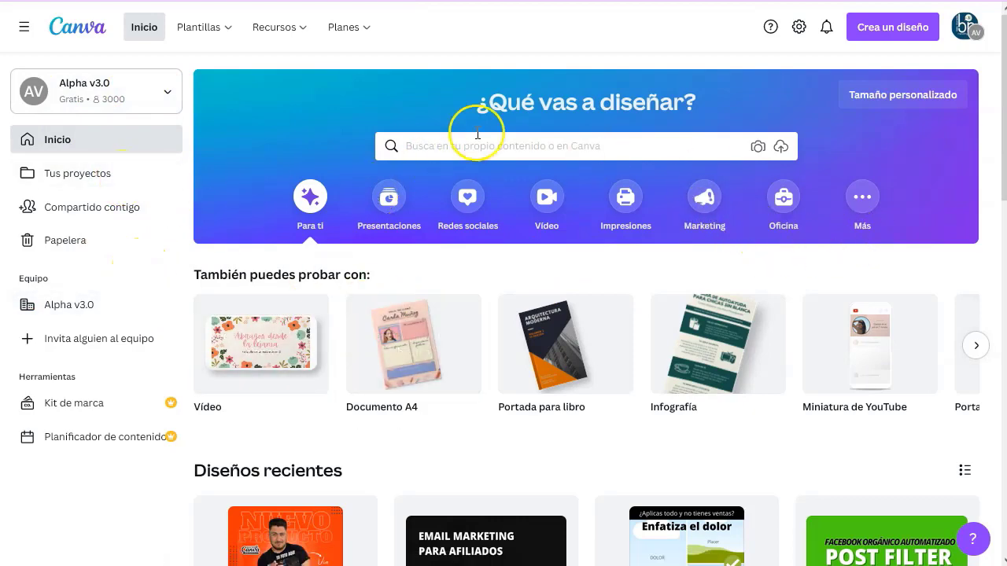
Switch to Canva, search for "pinterest", and choose the Pin de Pinterest (1080 × 1920) format.
left_click(556, 140)
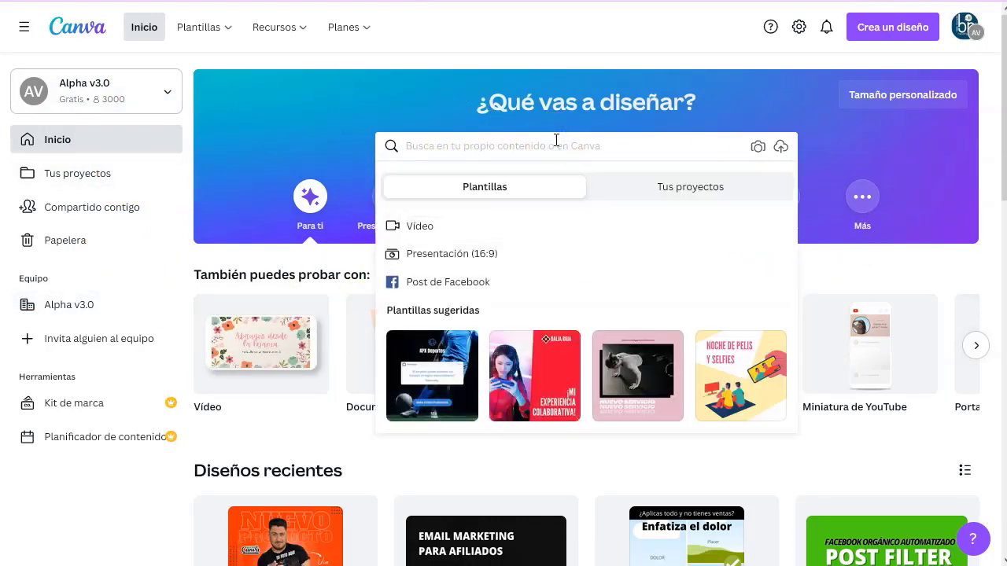
type("pinterest")
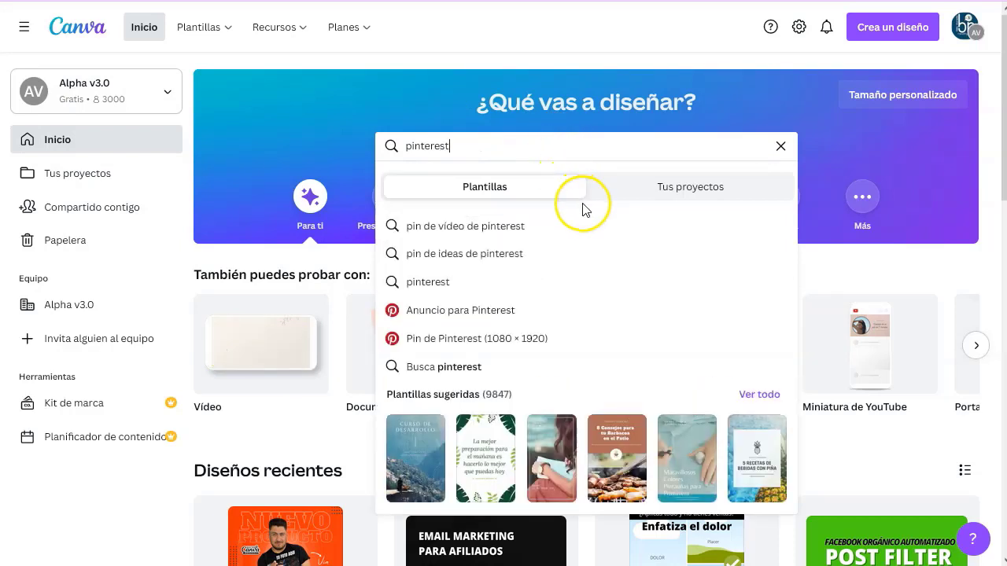
left_click(476, 343)
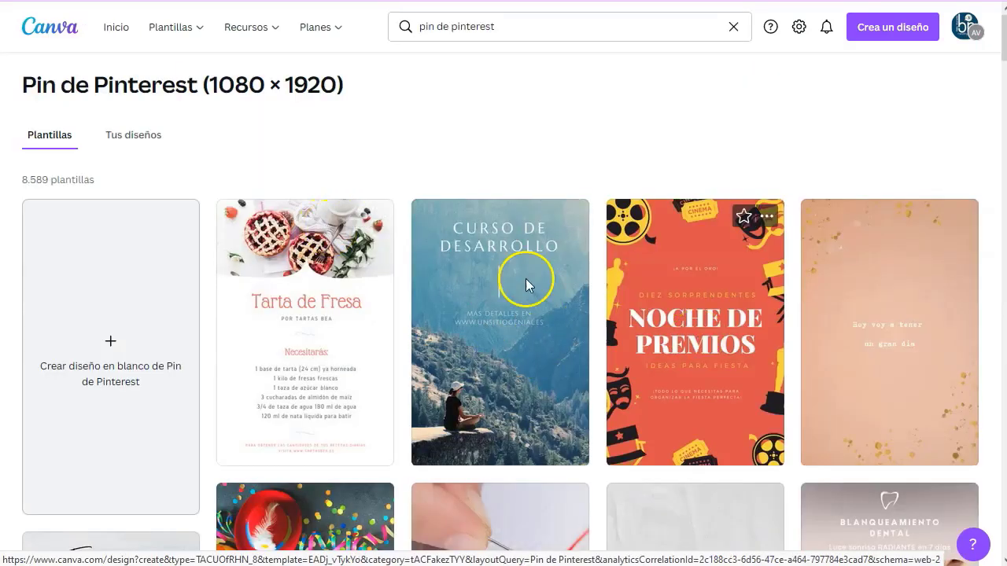
Look through the Pinterest pin templates and create a blank Pin de Pinterest design instead.
scroll(773, 370, "down", 10)
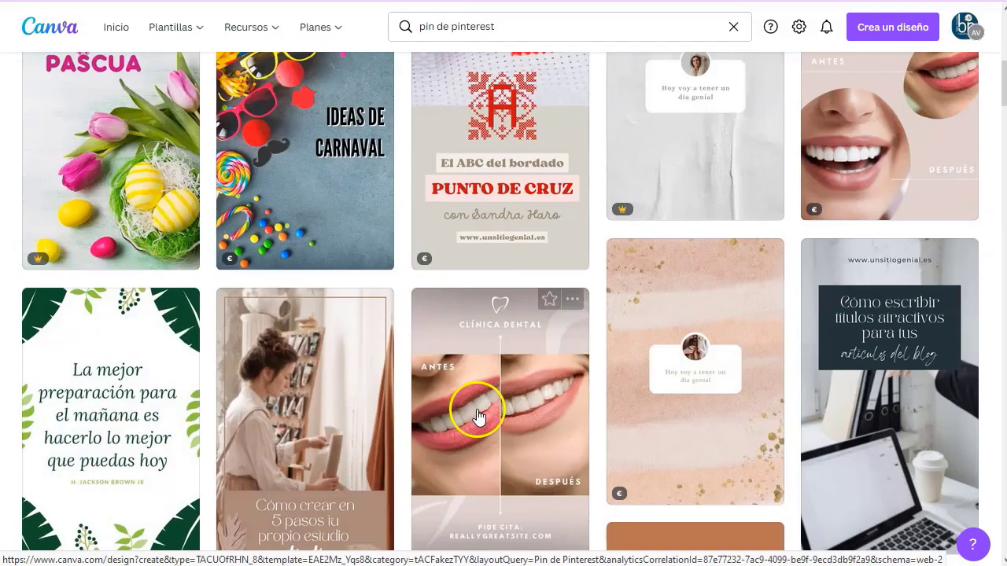
scroll(480, 417, "down", 8)
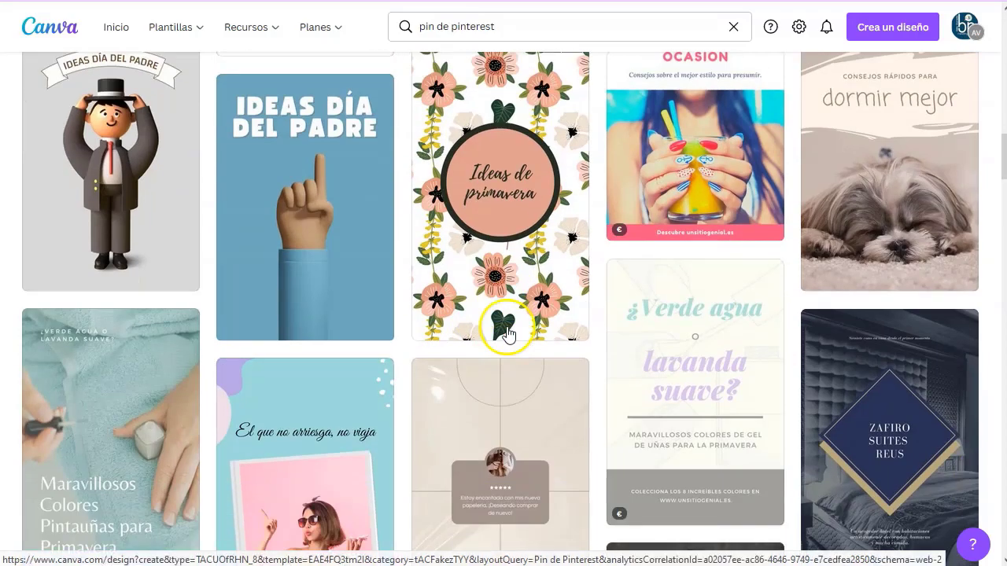
scroll(503, 332, "up", 11)
scroll(508, 334, "up", 3)
scroll(146, 168, "up", 1)
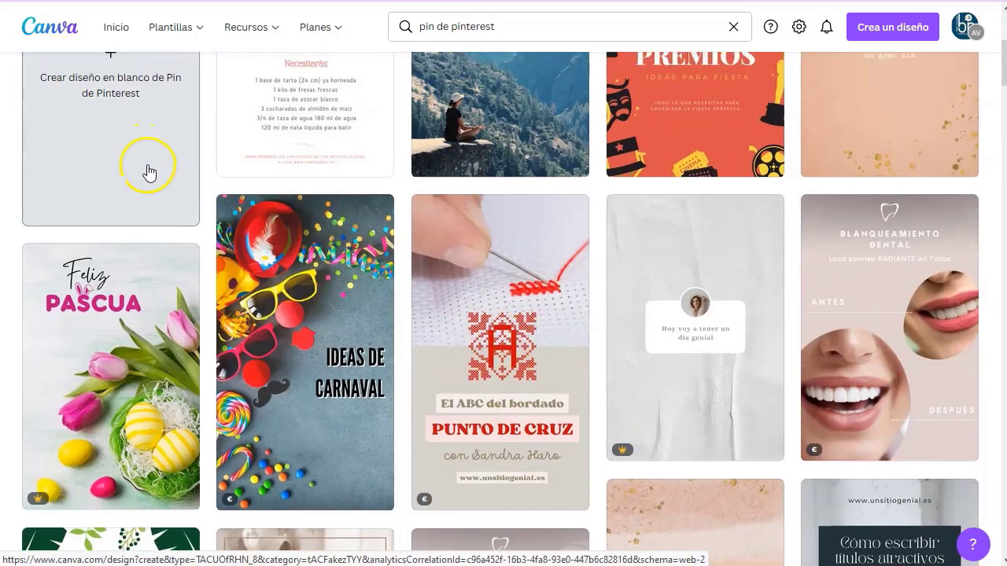
left_click(118, 193)
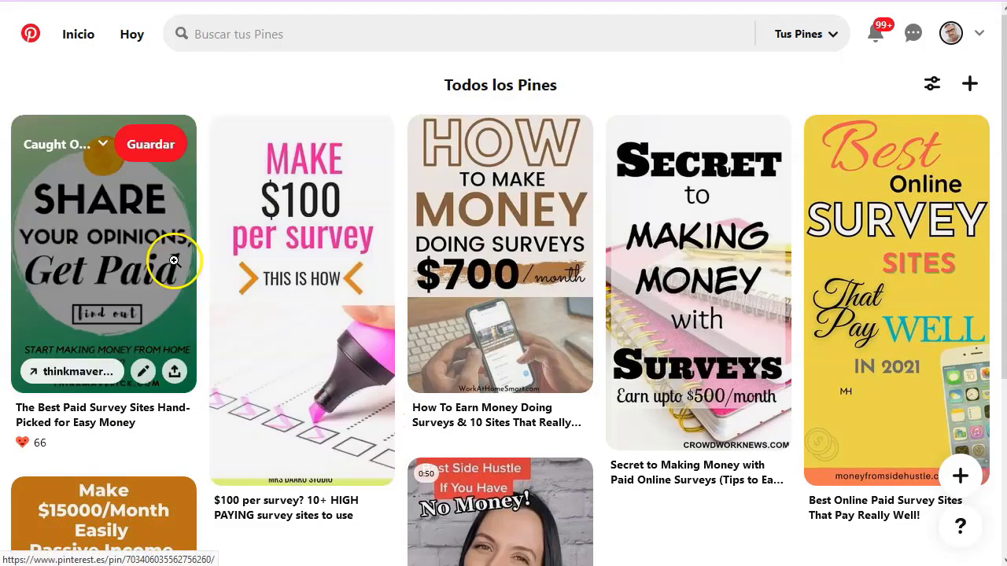
Check the saved survey pins in Pinterest for reference and add the notes' "We Find You Best Surveys" line as a title on the Canva pin.
scroll(266, 279, "down", 3)
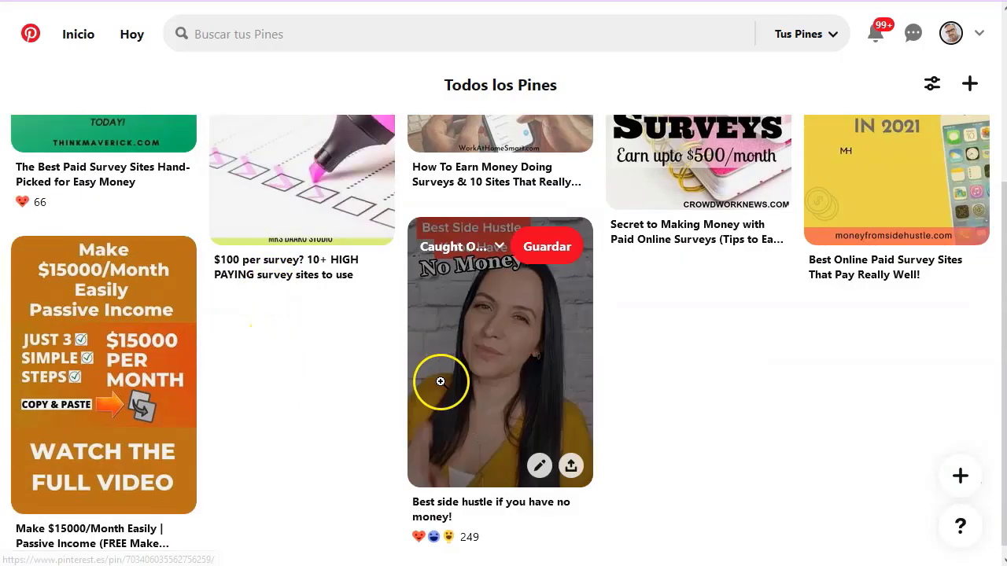
scroll(783, 342, "up", 3)
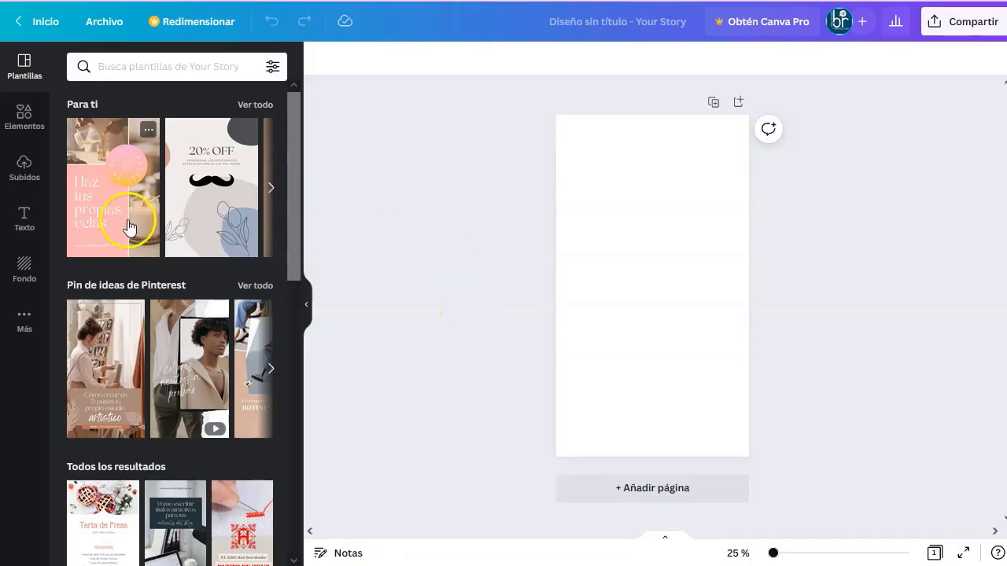
left_click(29, 225)
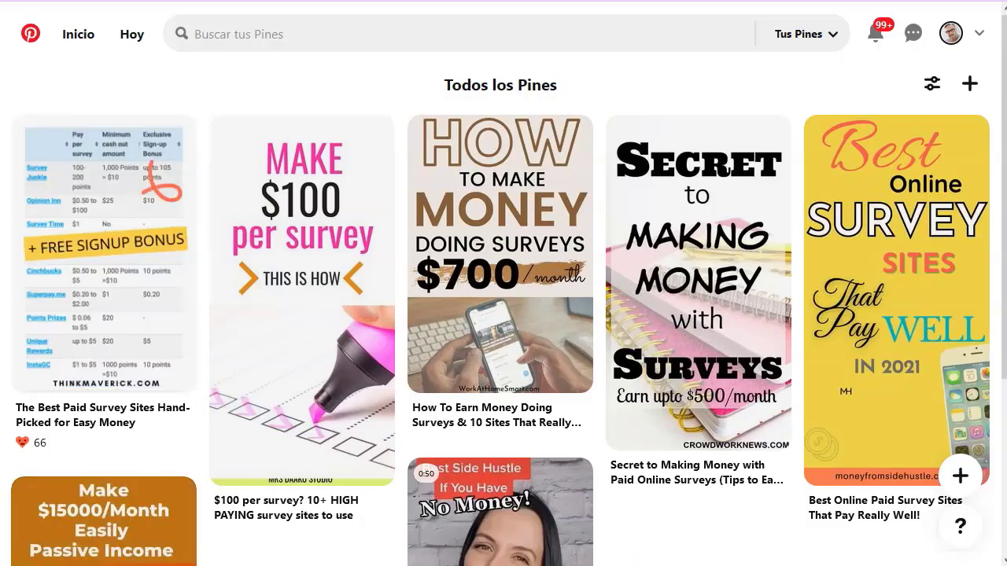
key("alt+Tab")
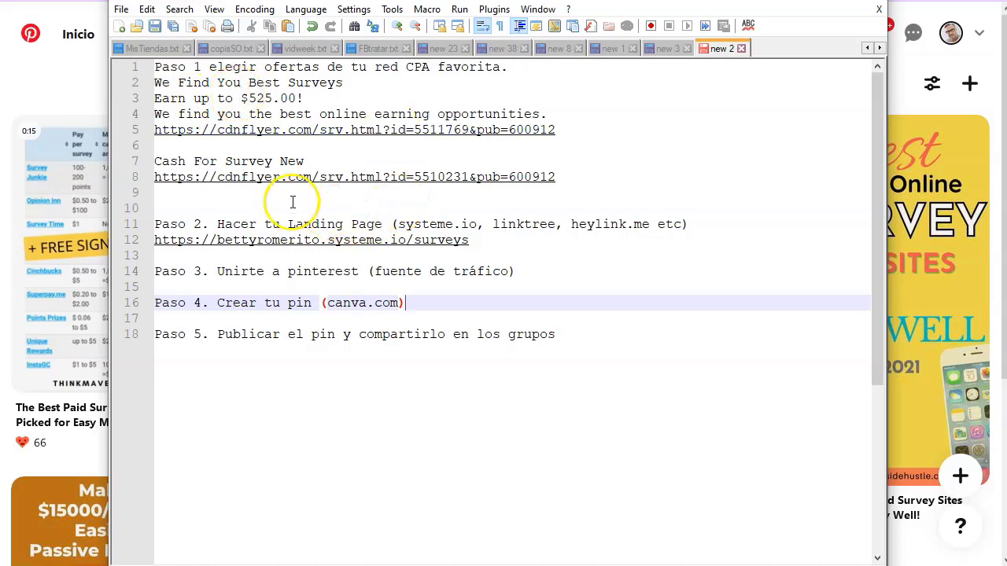
left_click_drag(344, 82, 152, 87)
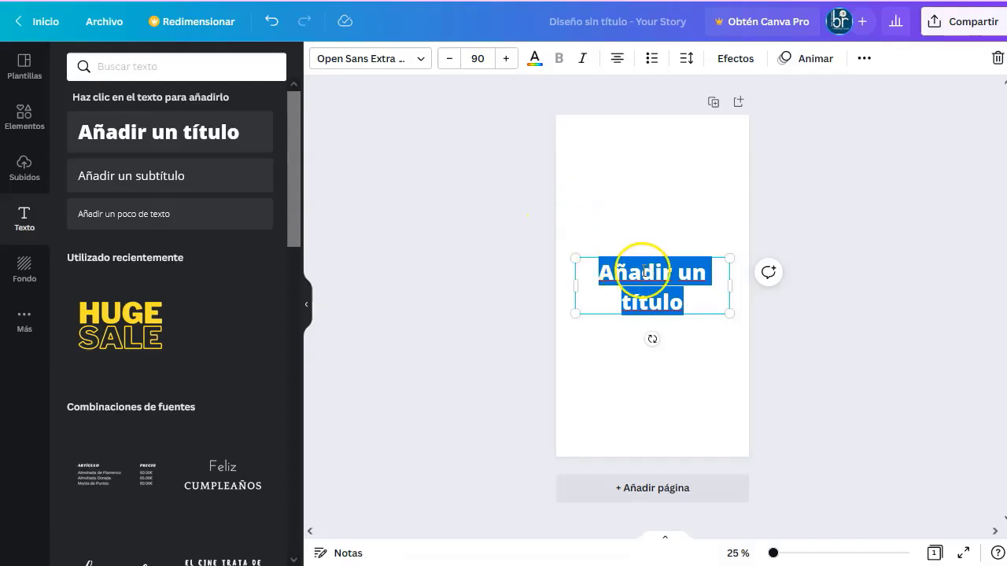
type("We Find You Best Surveys")
left_click(451, 360)
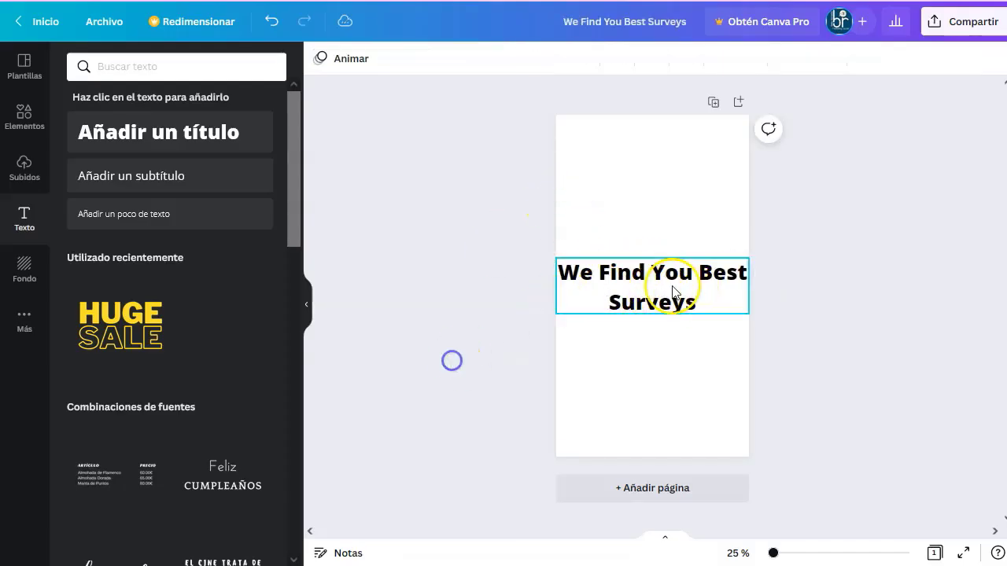
Move the "We Find You Best Surveys" title near the pin's upper edge, narrow its text box to about 944 wide, and center it horizontally.
left_click_drag(674, 272, 678, 153)
left_click_drag(753, 166, 731, 164)
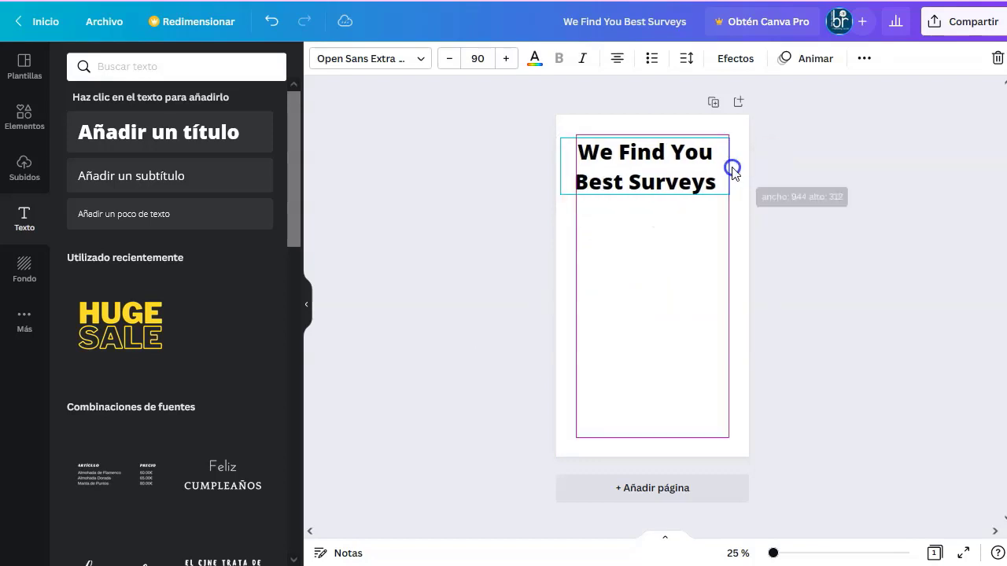
left_click(460, 293)
left_click_drag(675, 181, 682, 171)
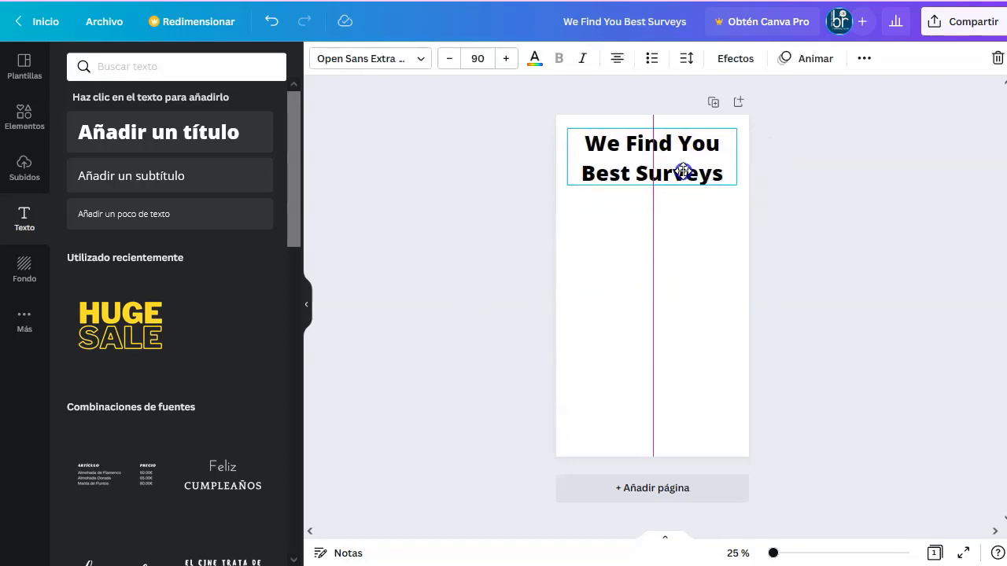
left_click(800, 250)
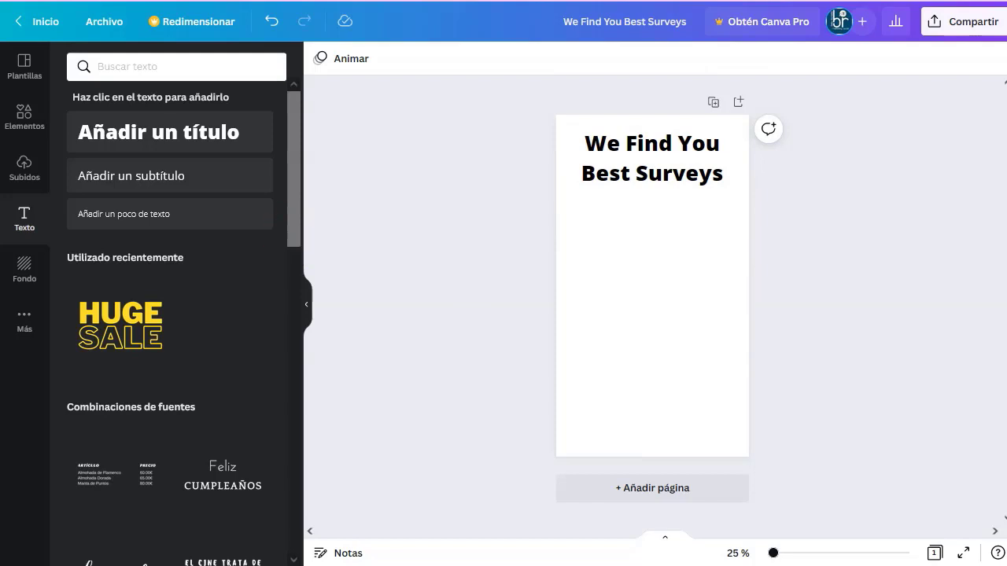
Switch to the Notepad++ notes and select the "Cash For Survey New" offer title.
key("alt+Tab")
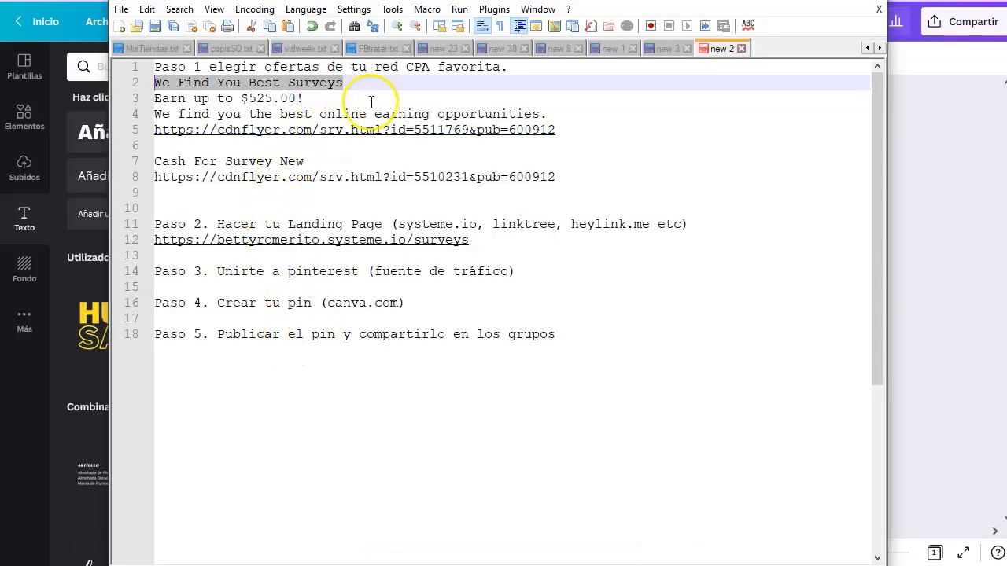
left_click_drag(319, 160, 158, 155)
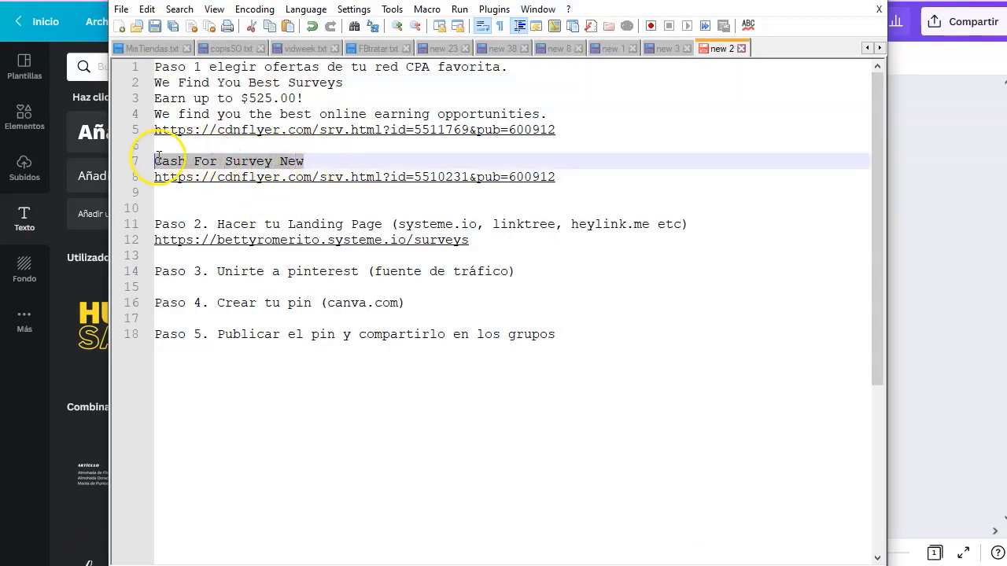